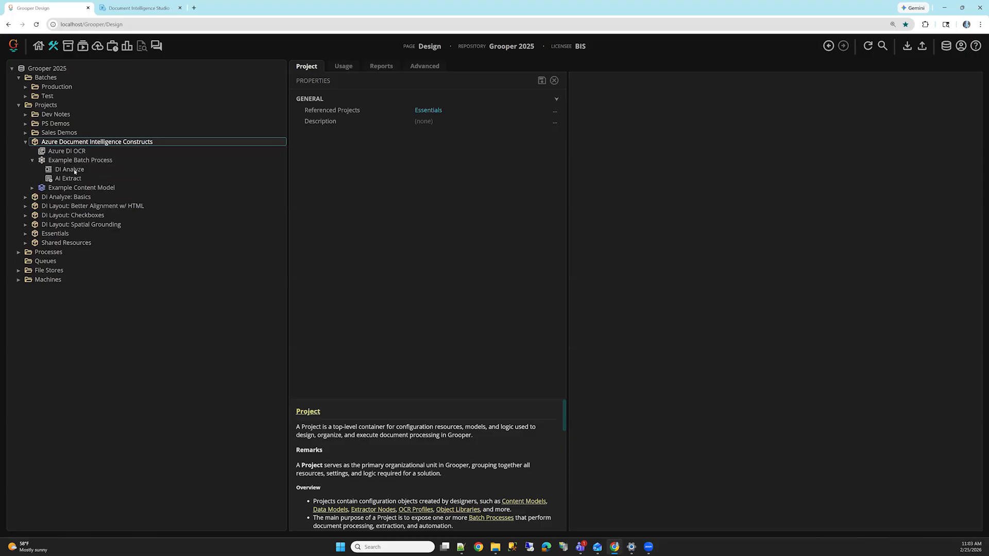
Step: Switch to Document Intelligence Studio, add the Account Authorization Form PDF to the Layout page, and run the analysis on it
left_click(99, 172)
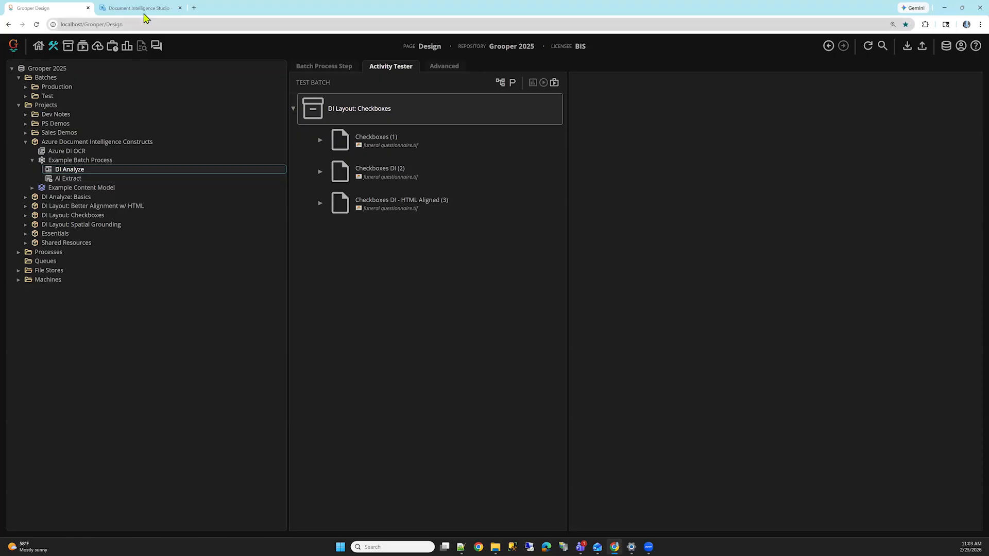
mouse_move(147, 14)
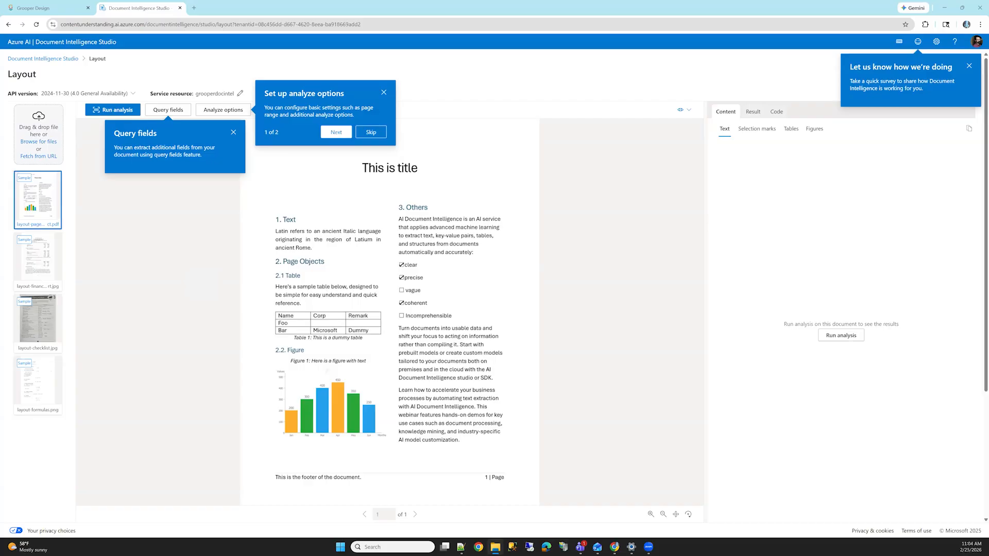
left_click_drag(483, 216, 51, 151)
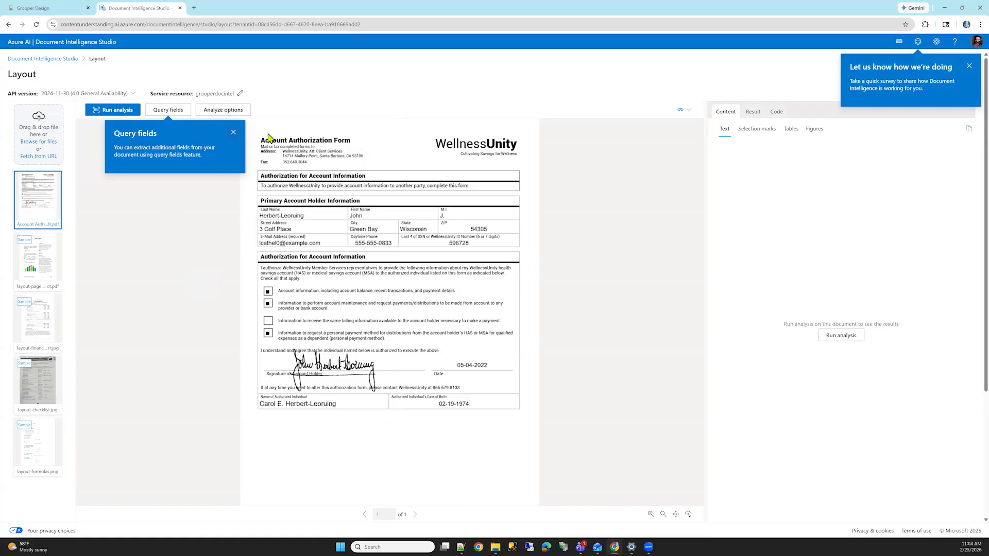
left_click(233, 133)
left_click(116, 119)
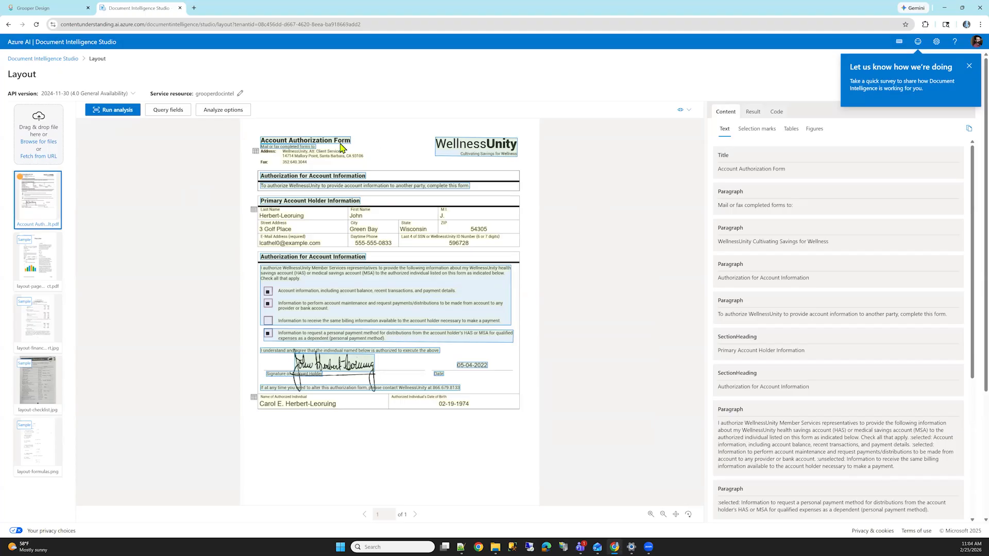
Step: Inspect the form's detected text regions, the Primary Account Holder Information table, and the selection marks
mouse_move(340, 148)
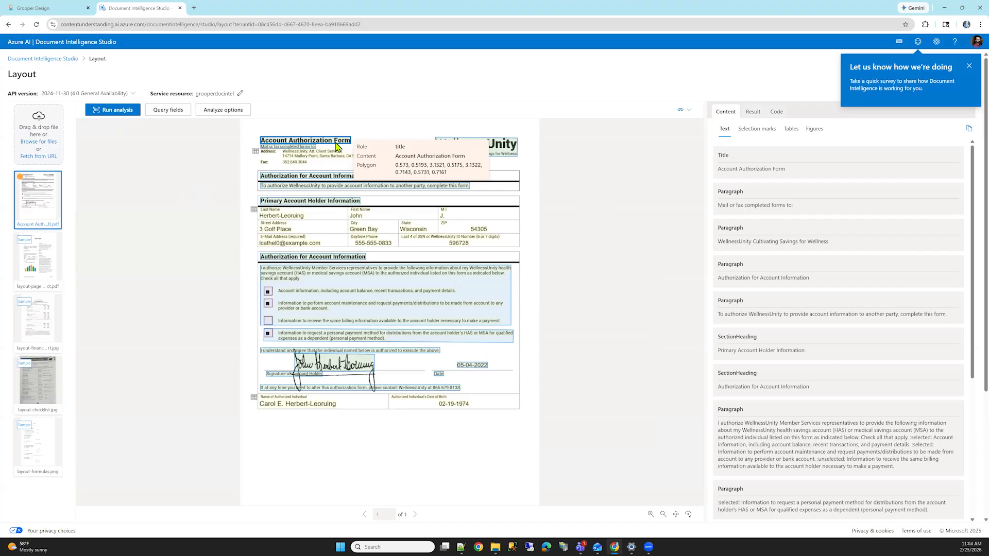
mouse_move(468, 148)
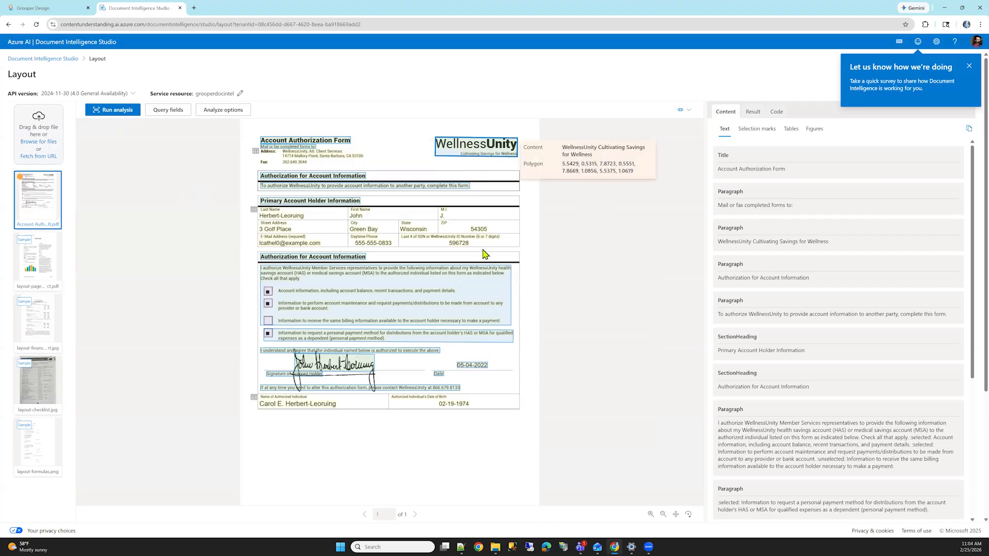
left_click(791, 129)
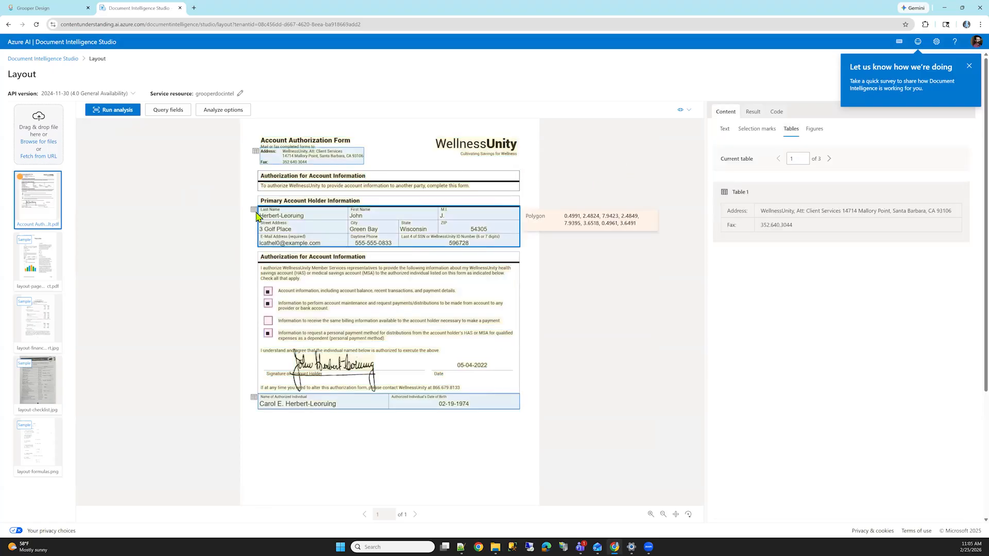
left_click(254, 210)
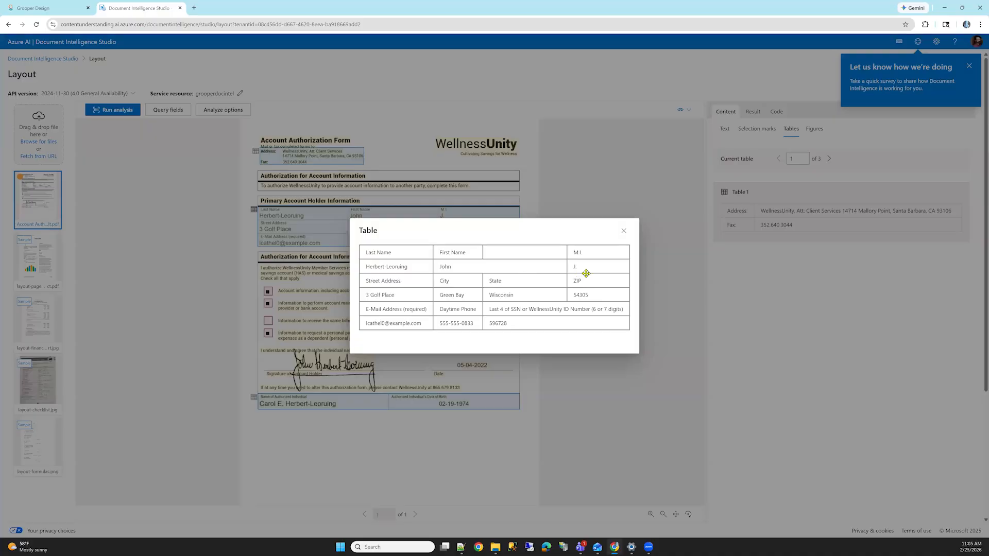
left_click(624, 232)
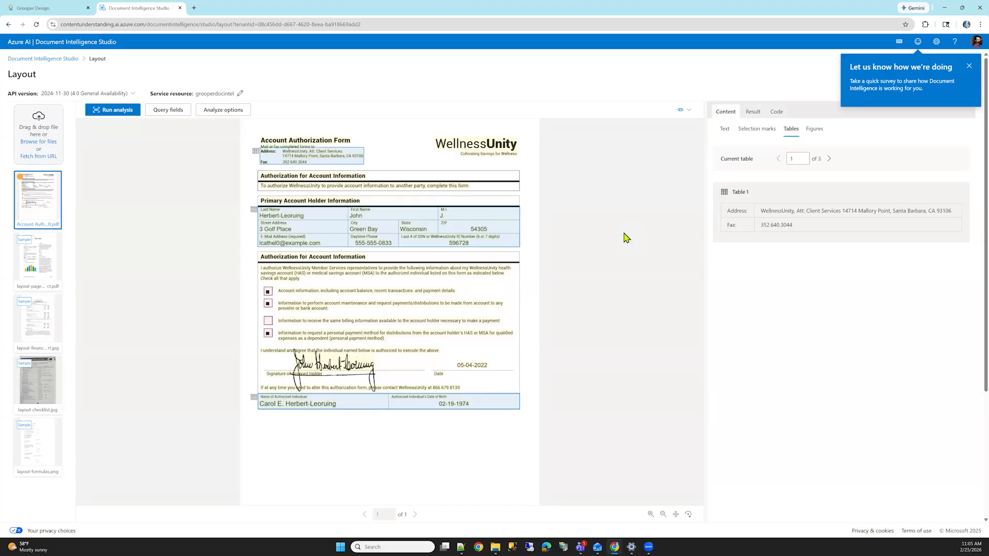
left_click(766, 133)
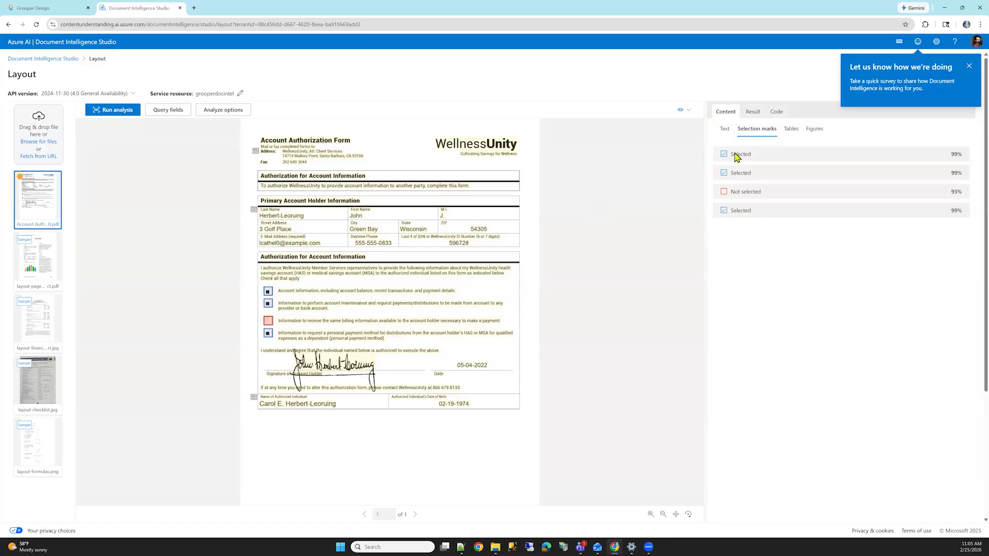
Step: Switch back to Grooper Design and open the Split Pages step of DI Process in the DI Analyze: Basics project
left_click(74, 5)
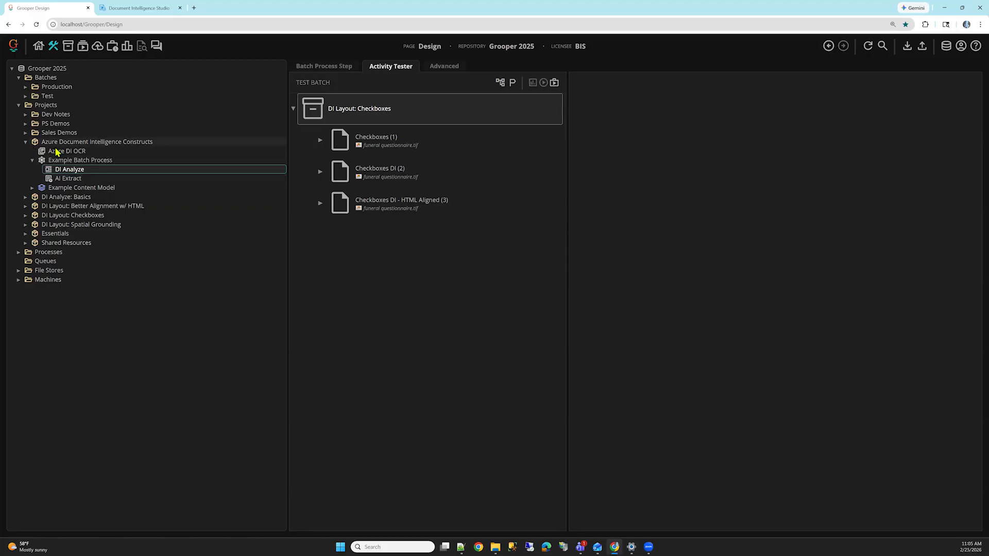
left_click(25, 142)
left_click(35, 152)
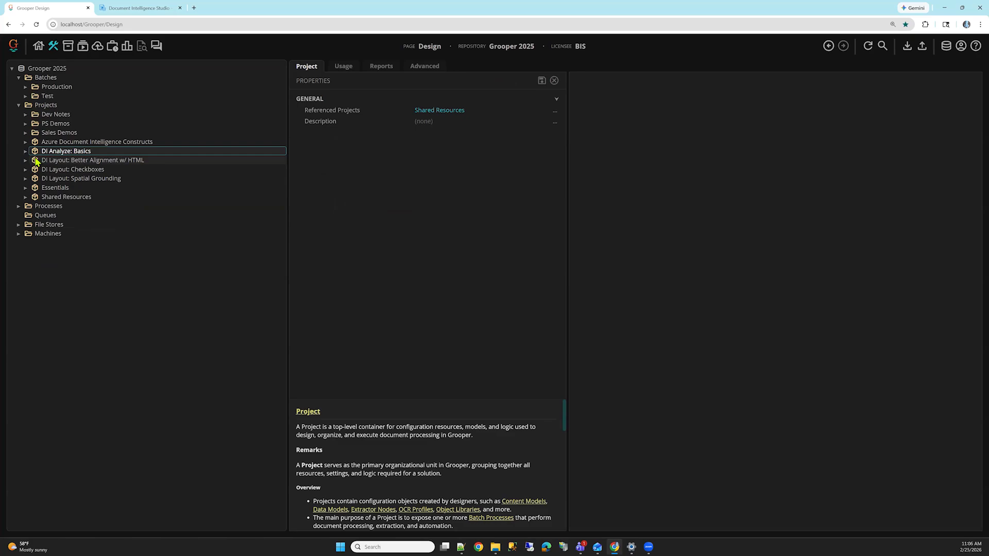
left_click(25, 151)
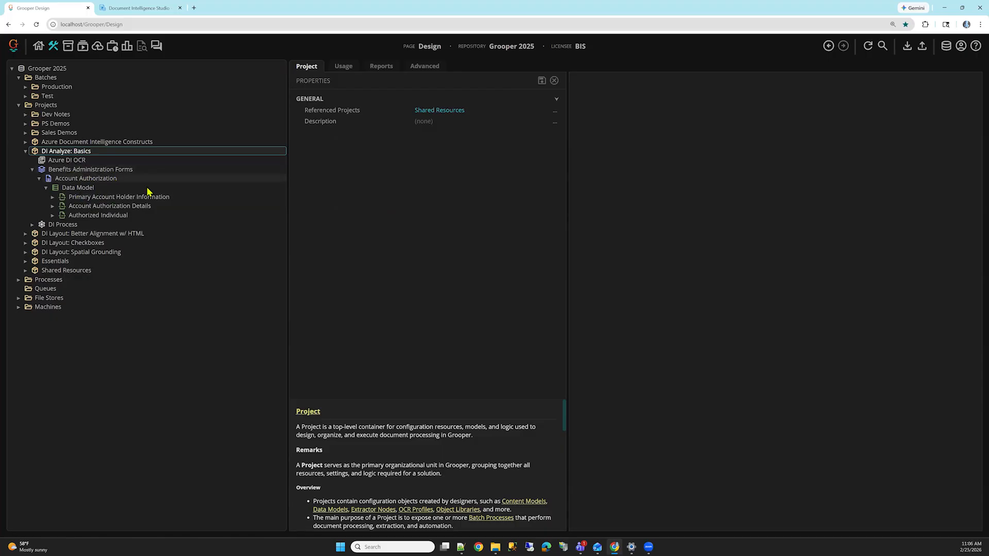
left_click(63, 225)
left_click(32, 225)
left_click(62, 234)
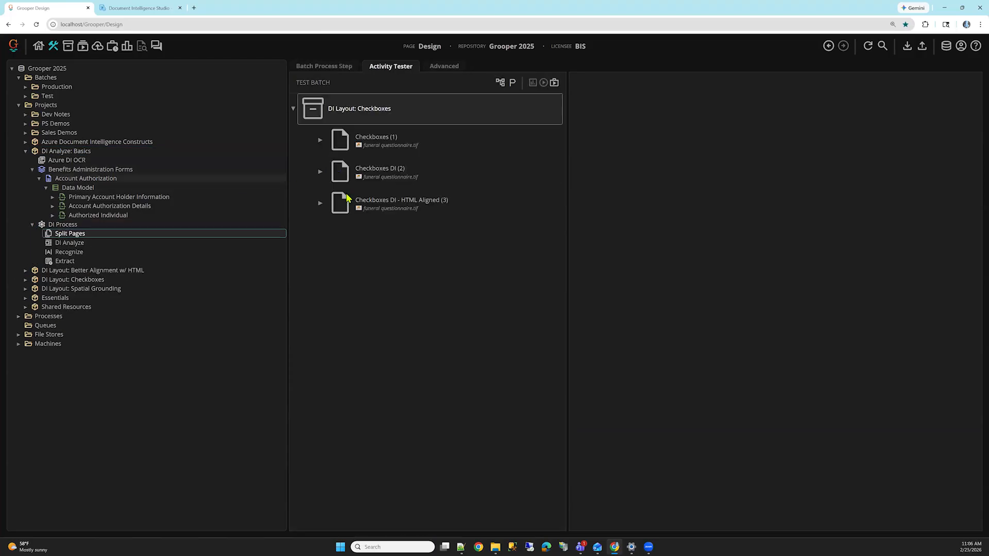
Step: Load the DI Analyze Basics test batch, run Split Pages on its document, and expand the document to its pages
left_click(500, 84)
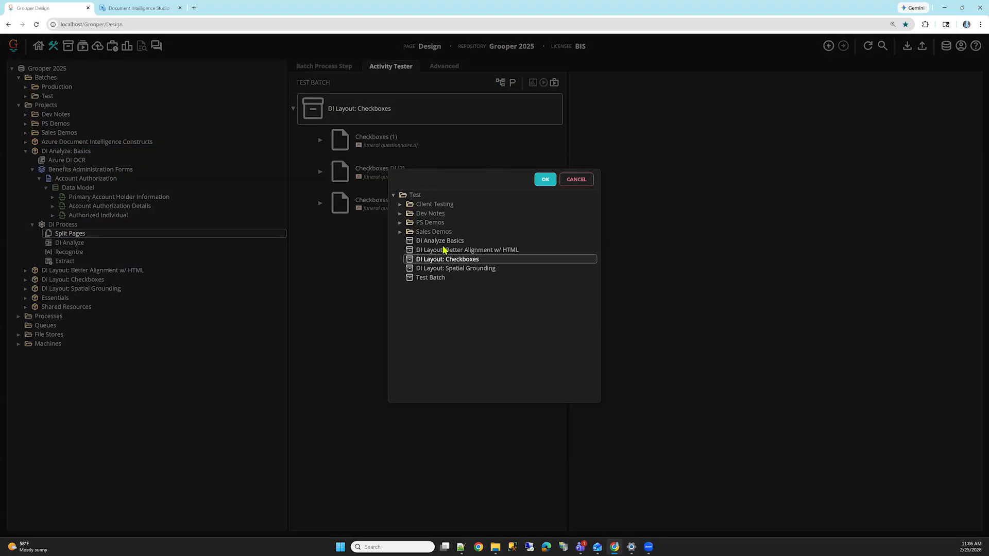
left_click(442, 242)
left_click(545, 179)
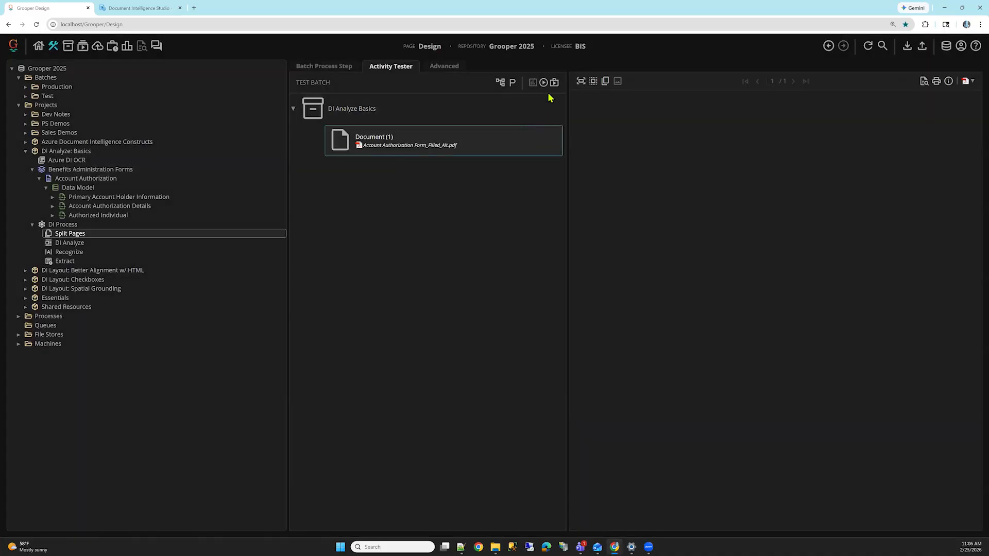
left_click(543, 82)
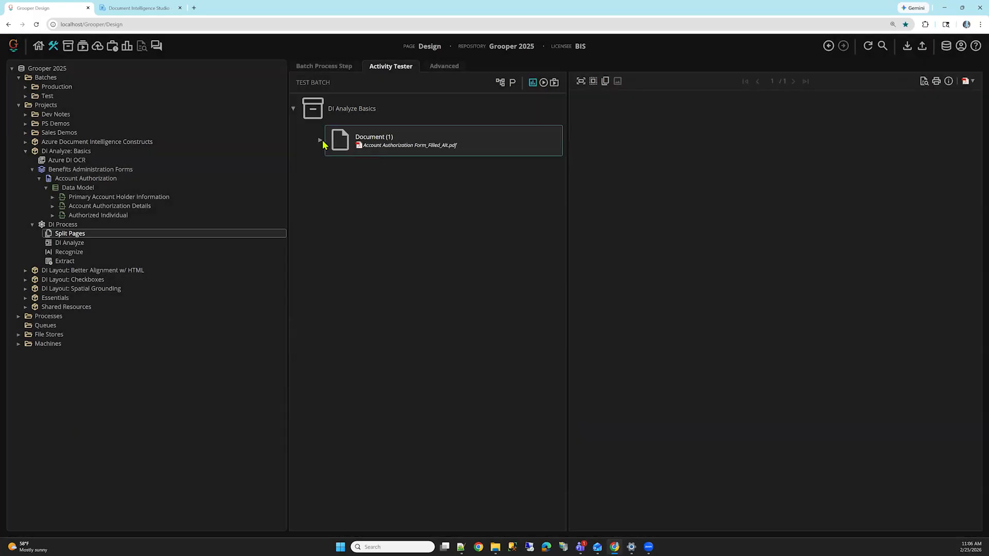
left_click(320, 141)
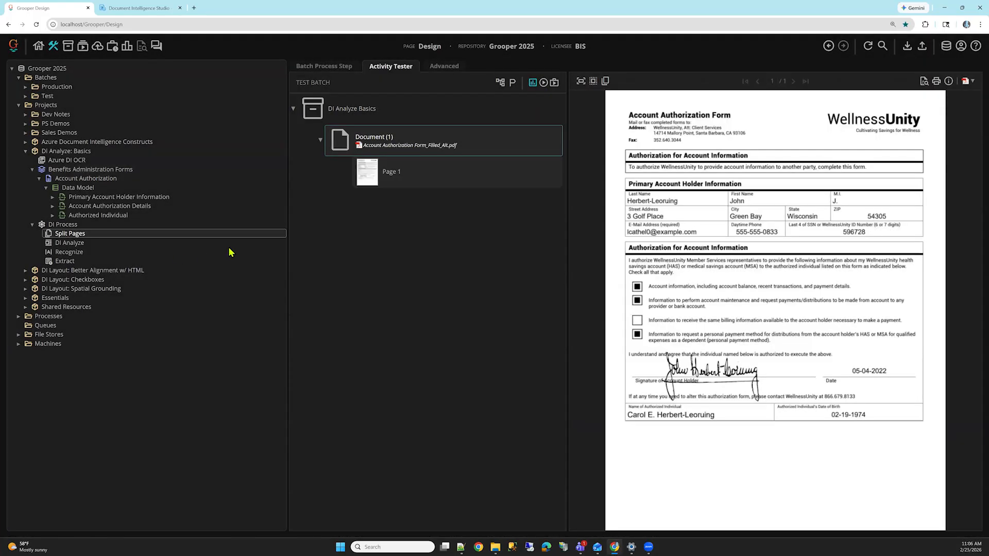
Step: Open the DI Analyze step's batch process settings and review its Scope property
left_click(95, 245)
left_click(335, 65)
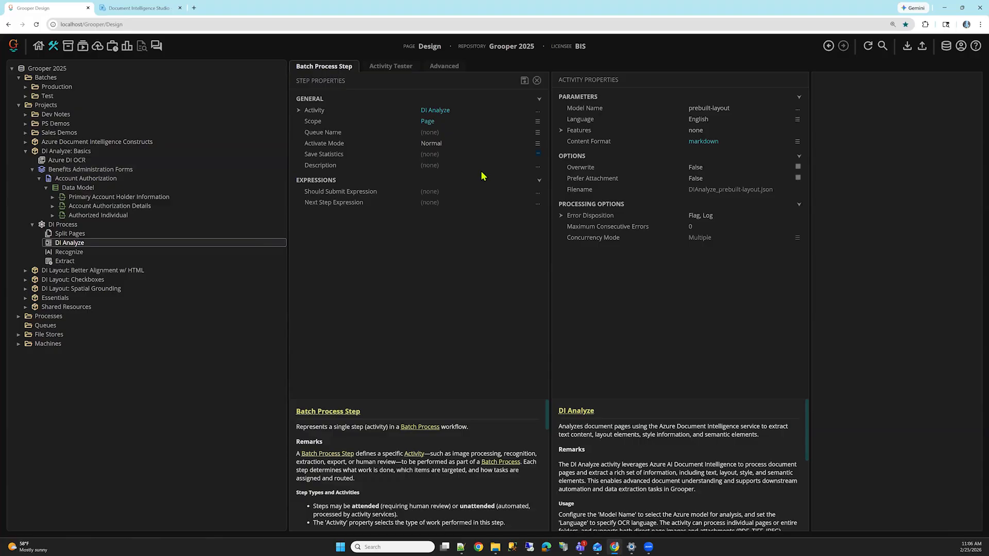
left_click(469, 124)
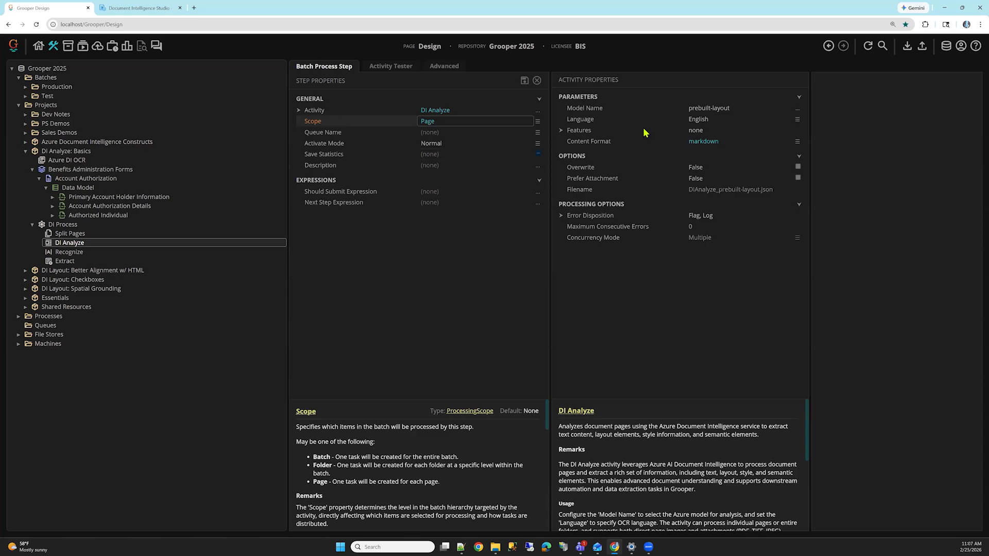
Step: Review the available models for the DI Analyze step's Model Name and the choices for its Content Format
left_click(669, 109)
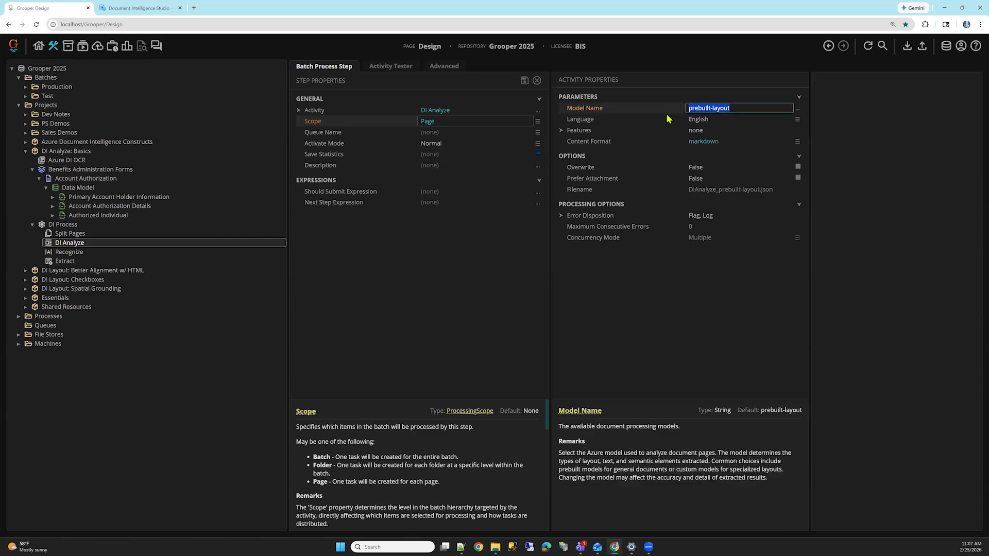
left_click(797, 108)
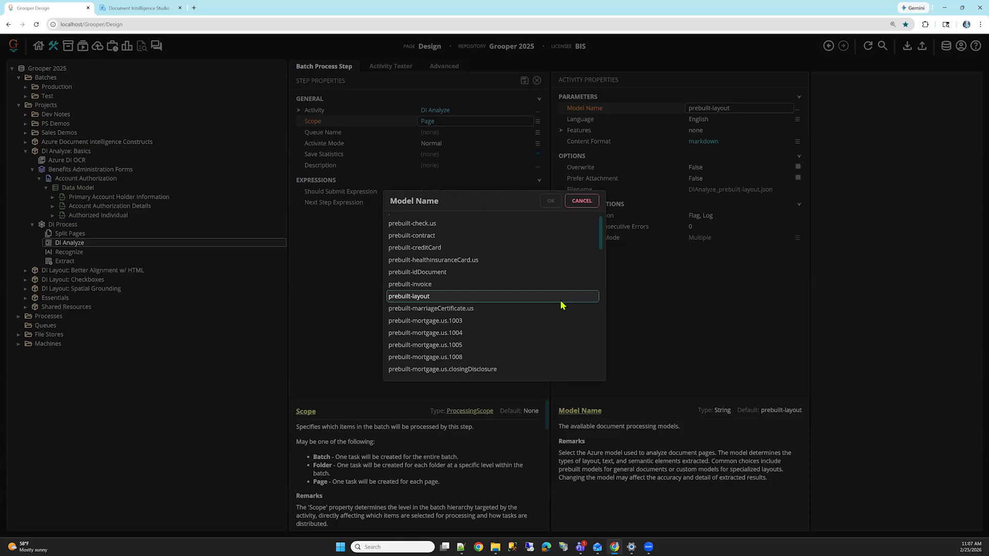
scroll(458, 308, "down", 3)
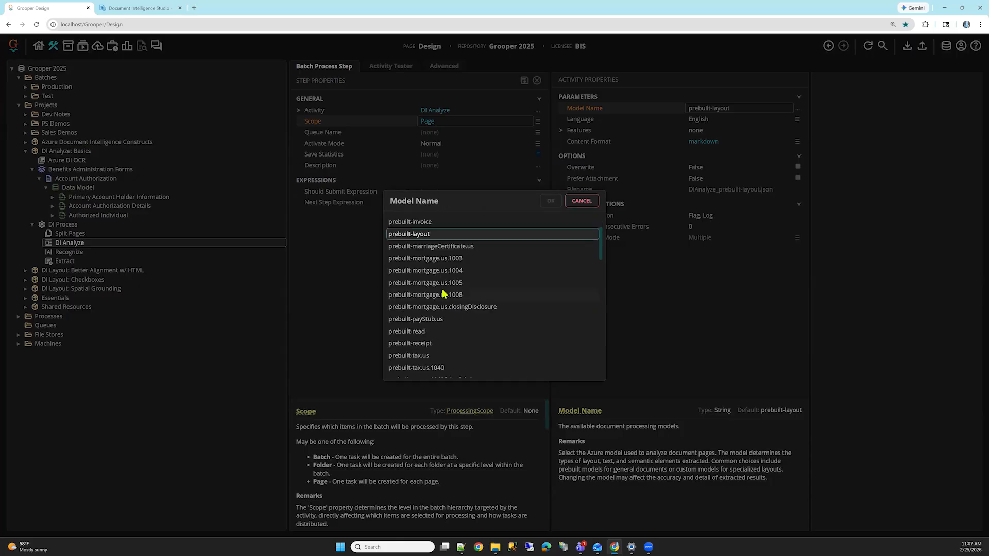
scroll(442, 284, "up", 1)
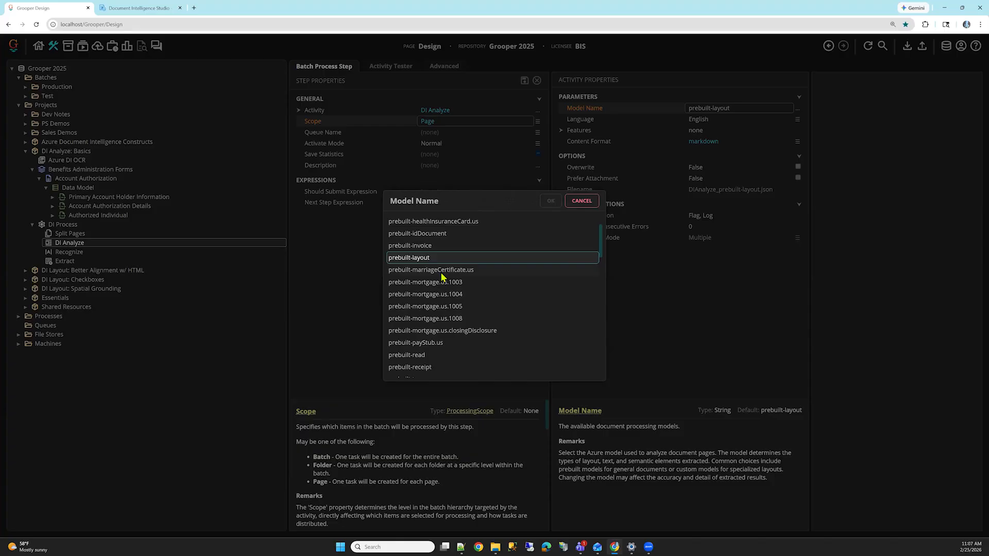
left_click(458, 356)
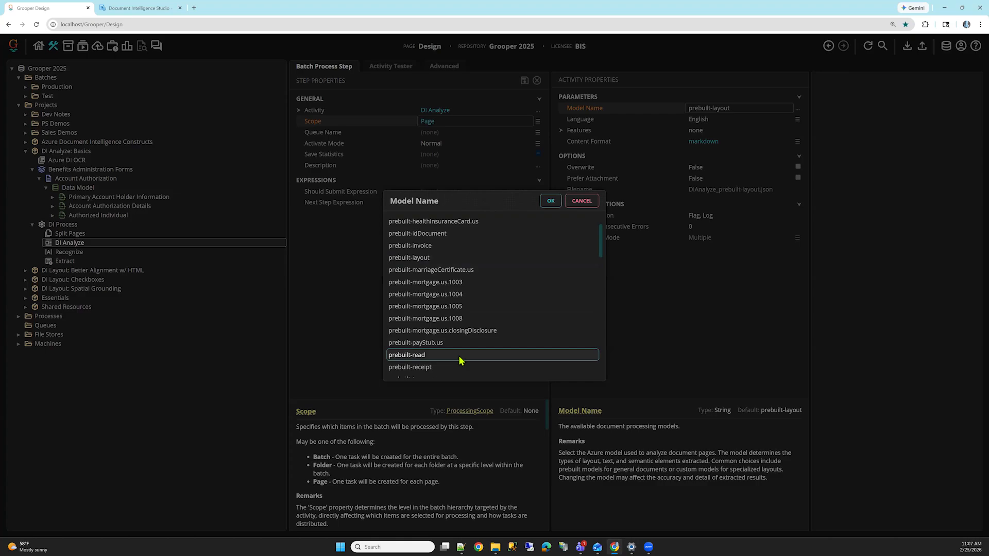
left_click(720, 130)
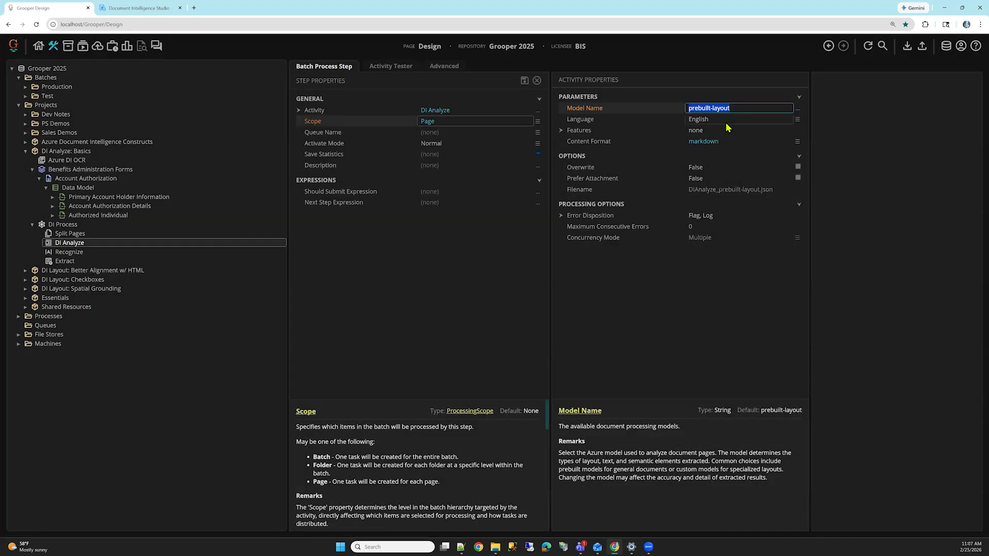
left_click(622, 141)
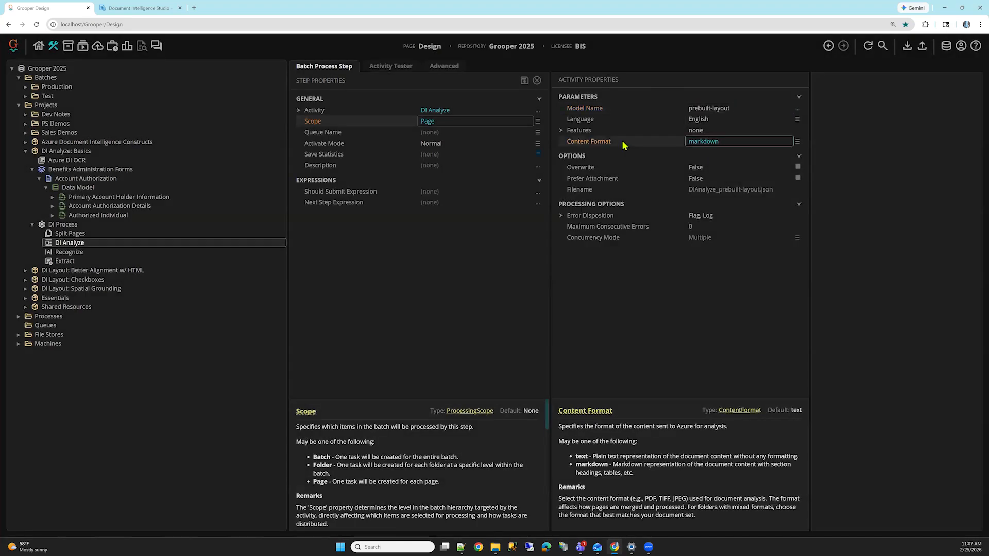
left_click(797, 142)
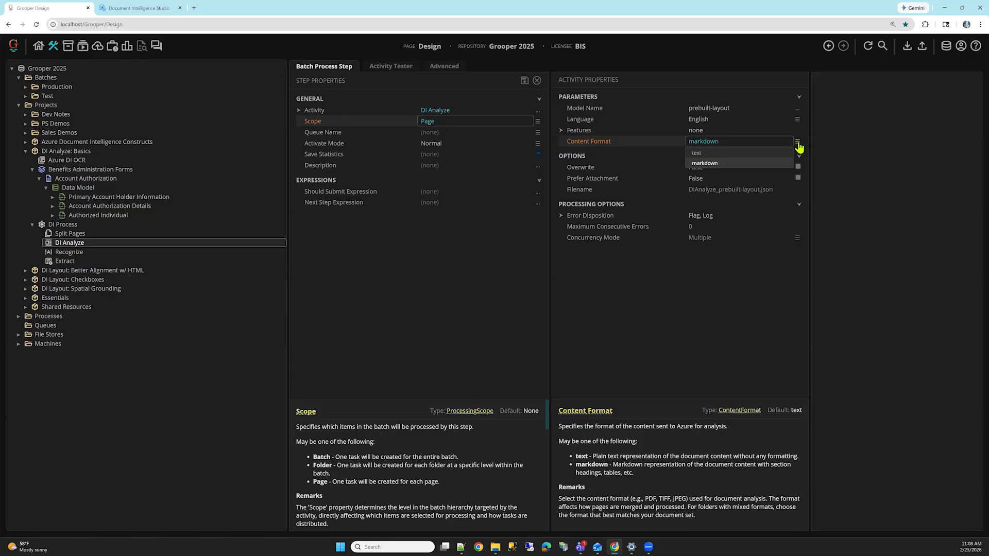
Step: Run the DI Analyze activity on Page 1 in the activity tester and open its diagnostics
left_click(390, 66)
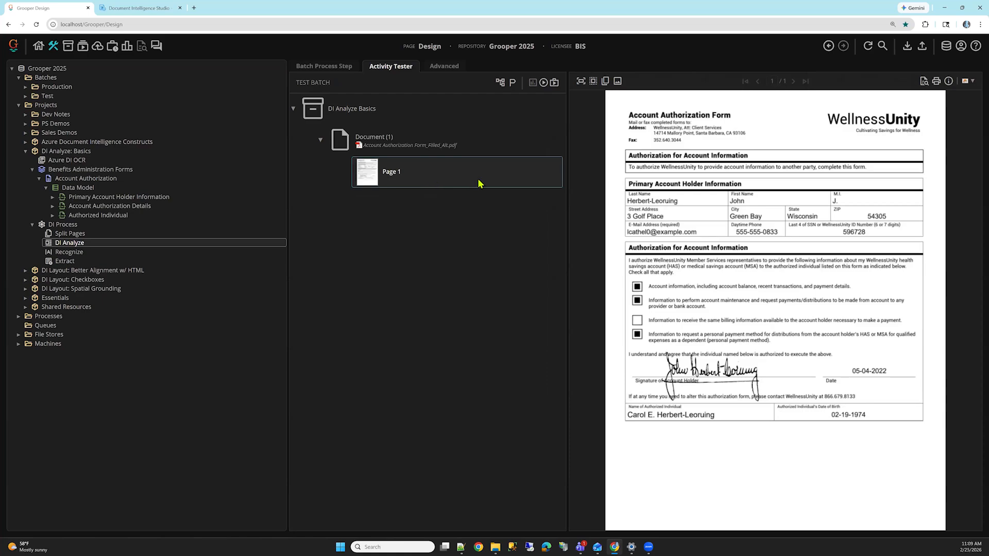
left_click(545, 84)
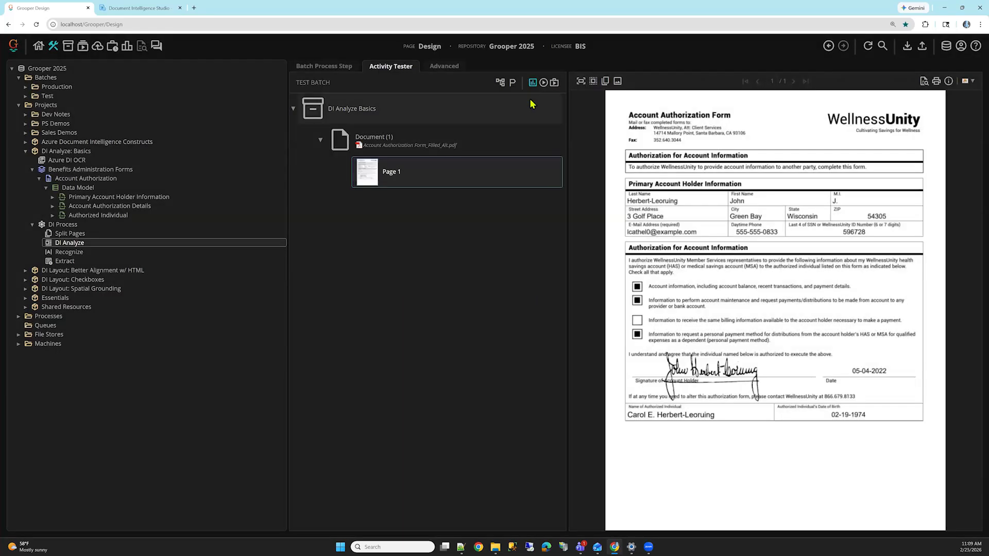
left_click(533, 85)
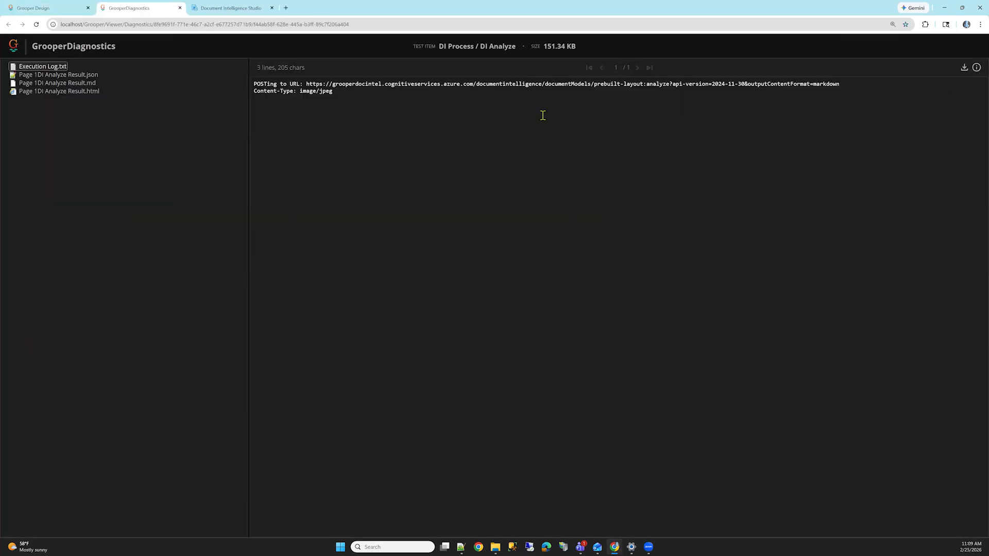
Step: Examine the word content, polygons and confidence entries in Page 1's DI Analyze Result.json
left_click(76, 77)
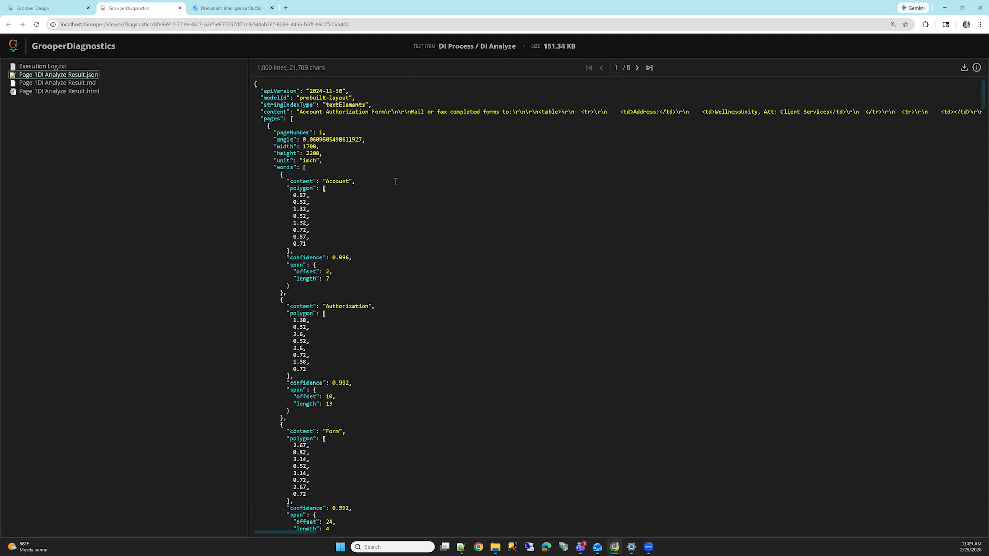
scroll(466, 137, "down", 10)
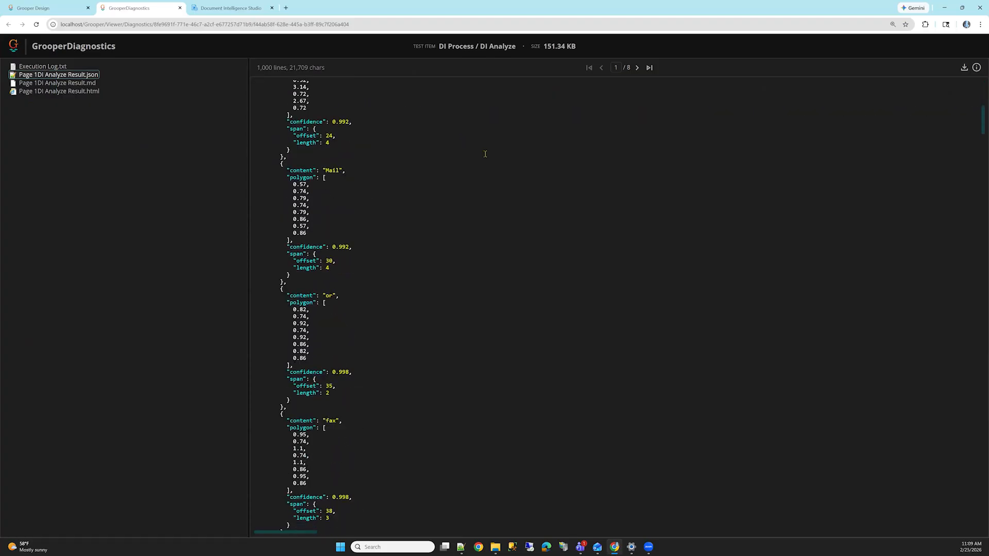
scroll(485, 154, "up", 10)
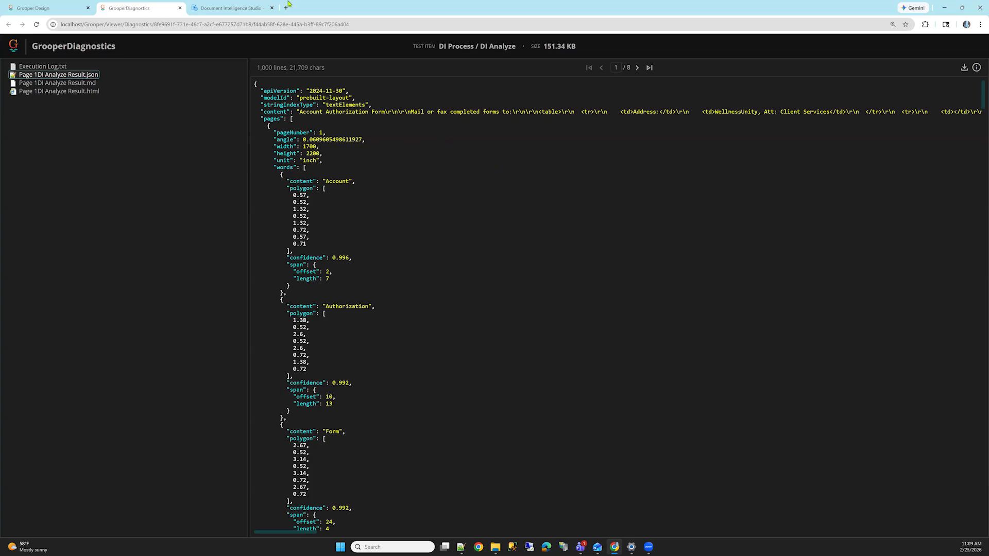
Step: Open Page 1's DI Analyze Result.md in the diagnostics and switch it from the rendered view to its markdown source
key("ctrl+Tab")
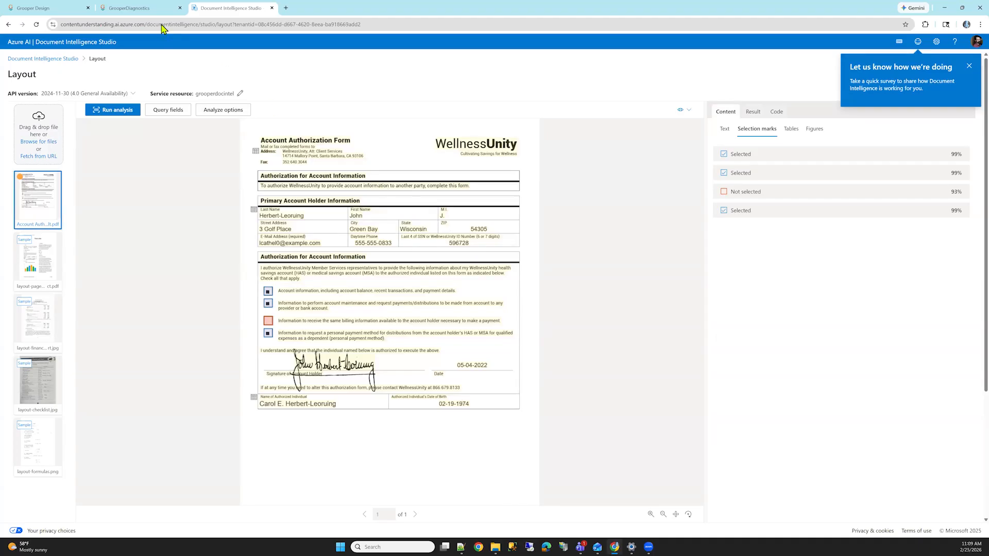
left_click(131, 8)
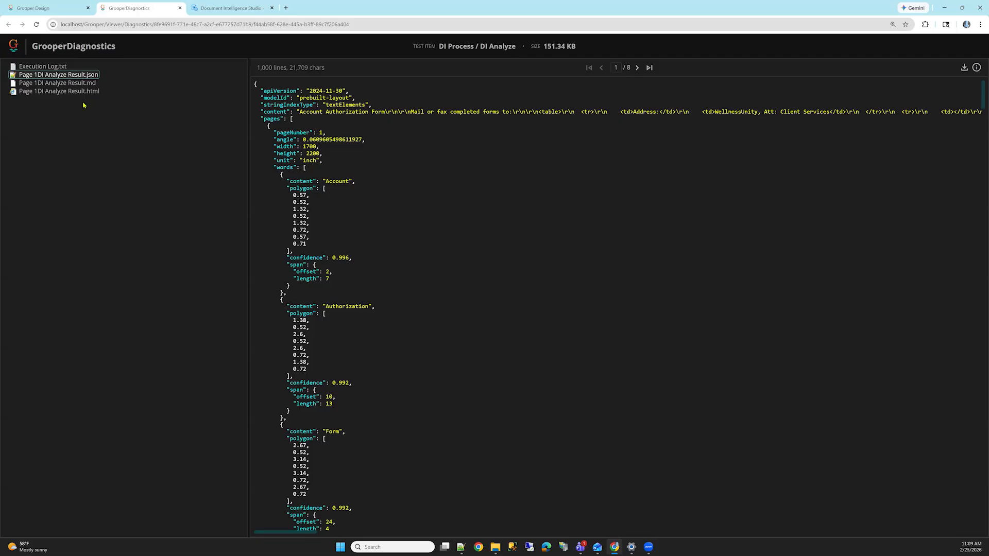
left_click(72, 83)
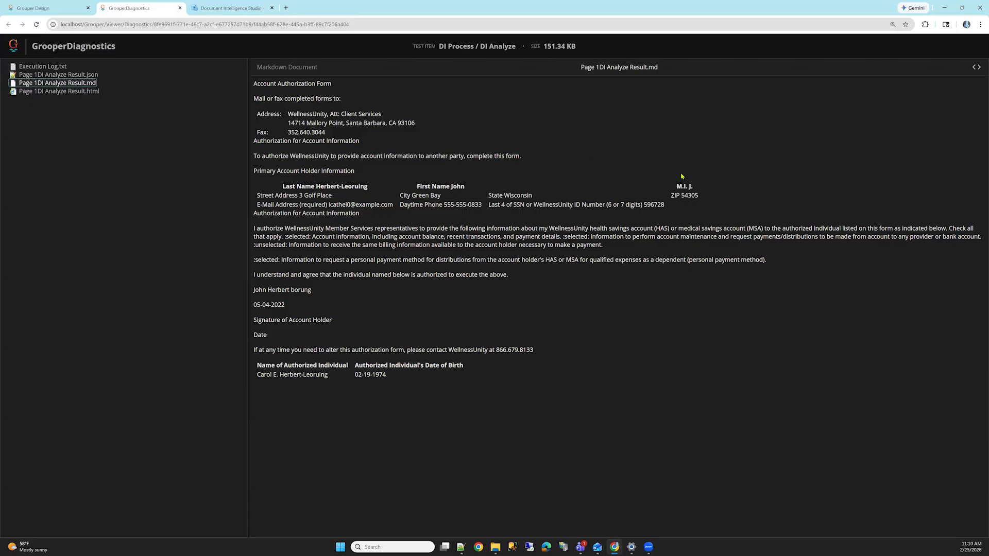
left_click(975, 68)
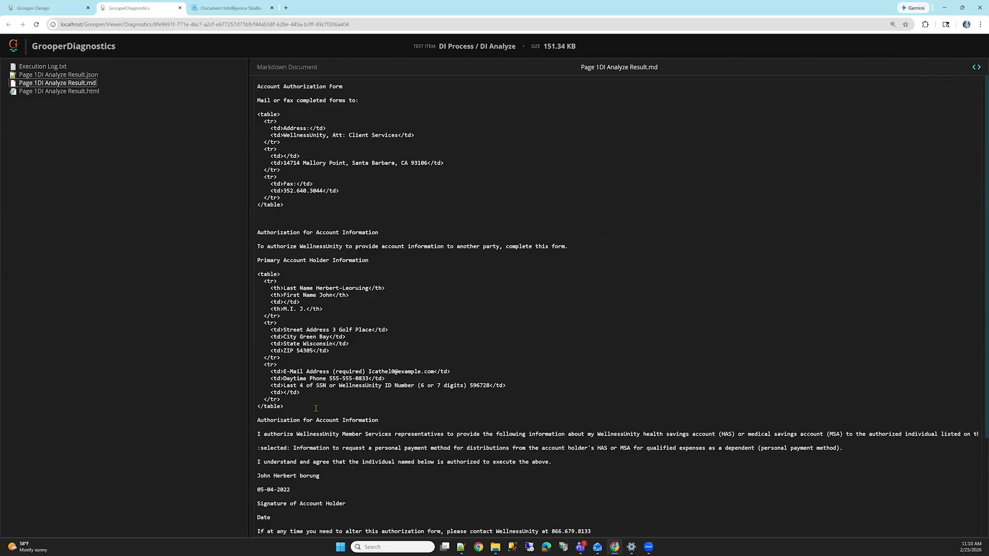
Step: Examine the table rows under Primary Account Holder Information in the markdown source, and open Page 1's DI Analyze Result.html
left_click_drag(297, 406, 256, 274)
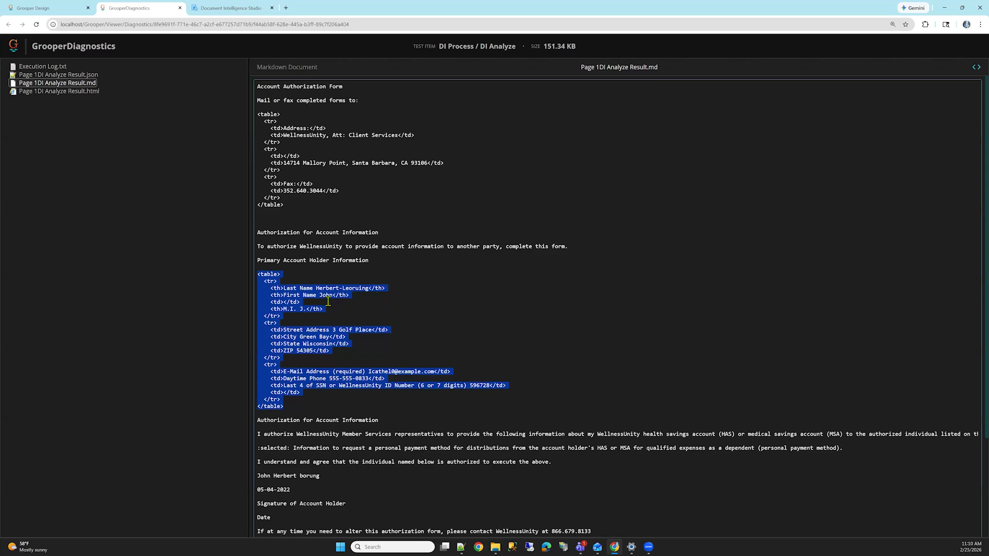
left_click(305, 283)
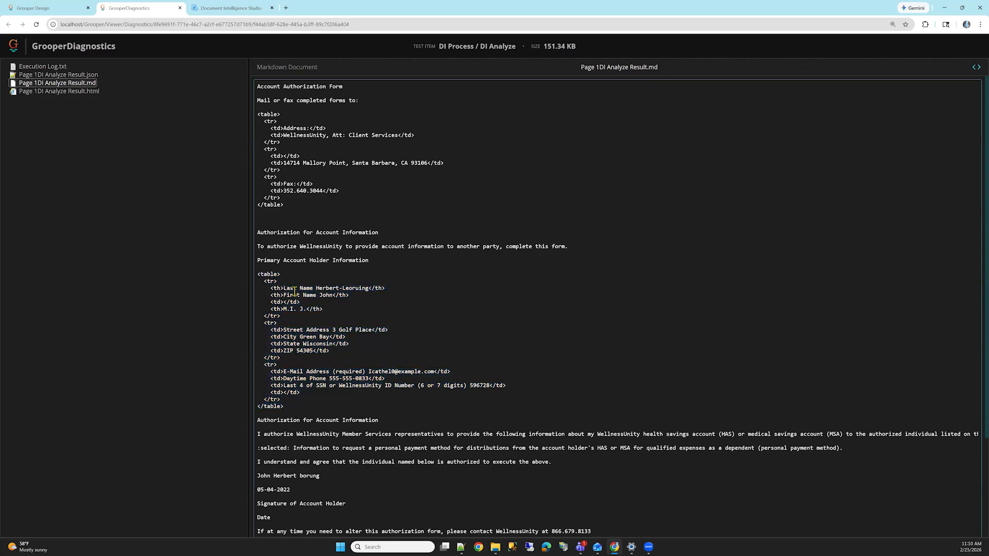
left_click_drag(283, 290, 275, 325)
left_click(318, 305)
left_click_drag(264, 365, 277, 368)
left_click(384, 351)
left_click(87, 91)
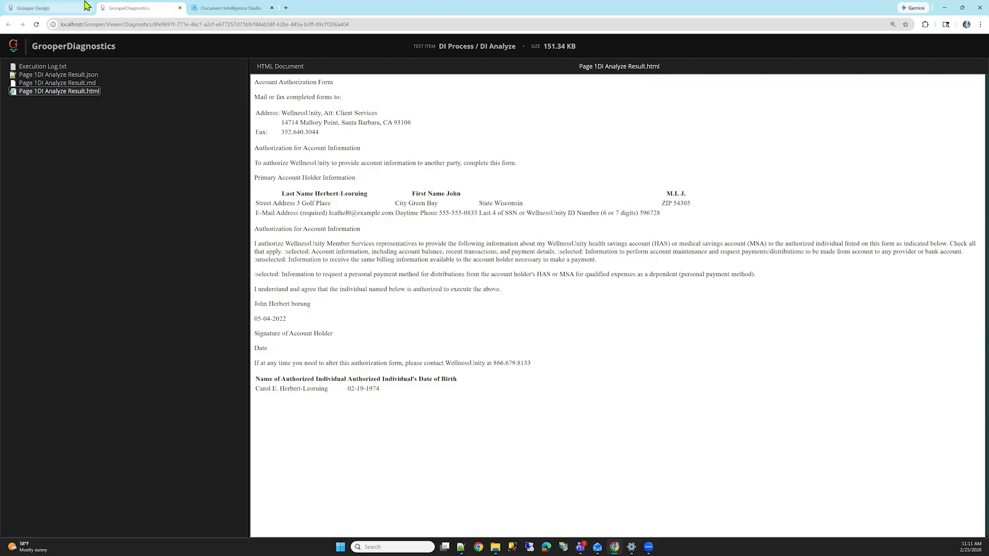
Step: Return to Grooper Design and review the OCR Profile property in the Recognize step's batch process settings
left_click(53, 4)
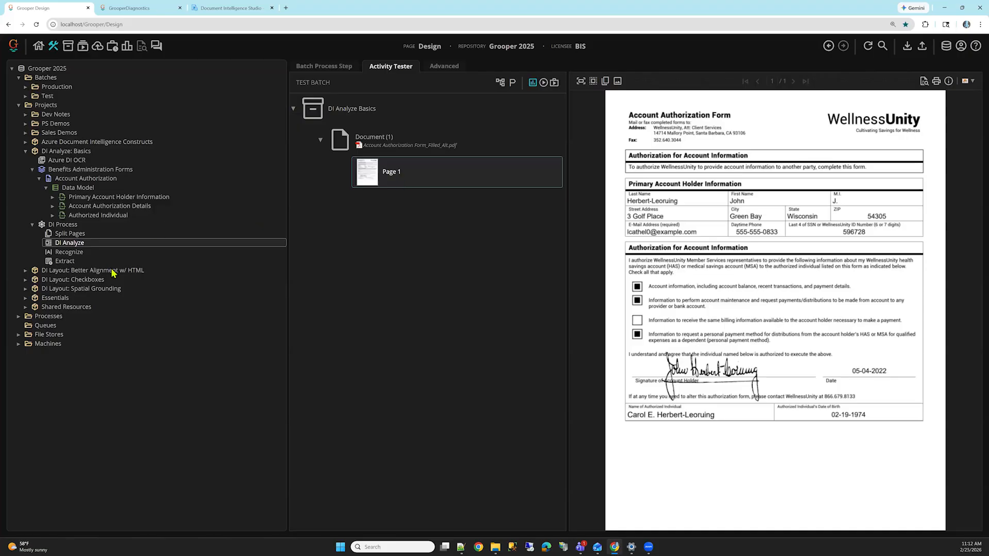
left_click(101, 257)
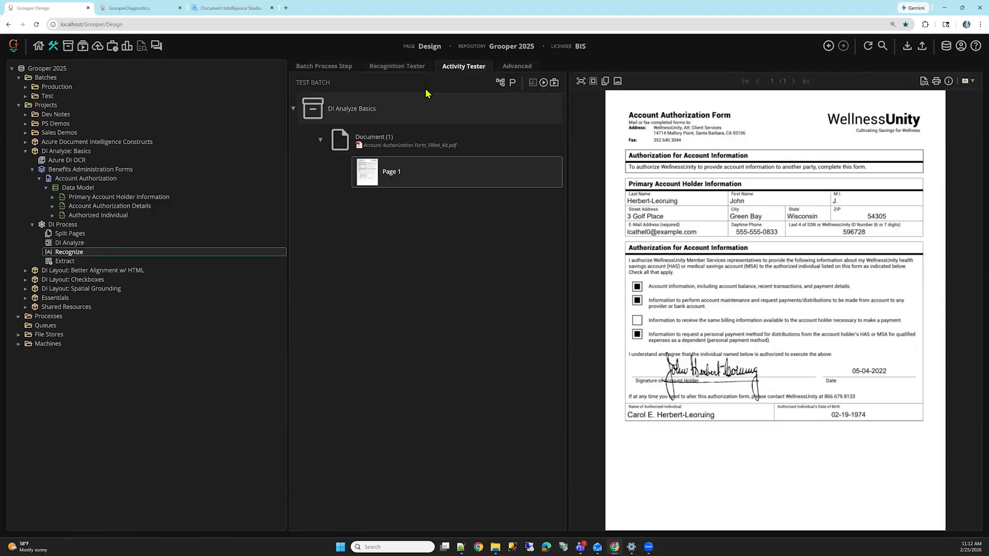
left_click(334, 67)
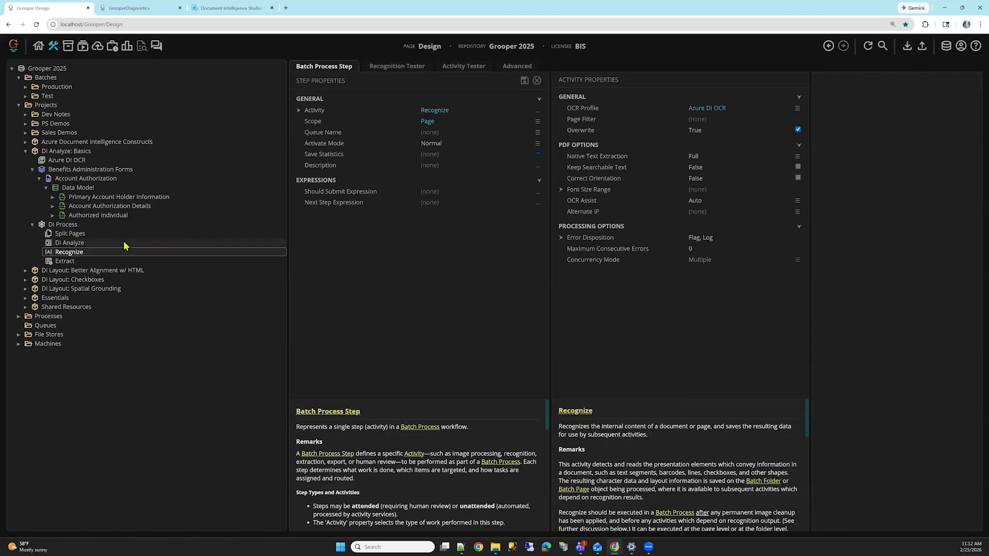
left_click(636, 111)
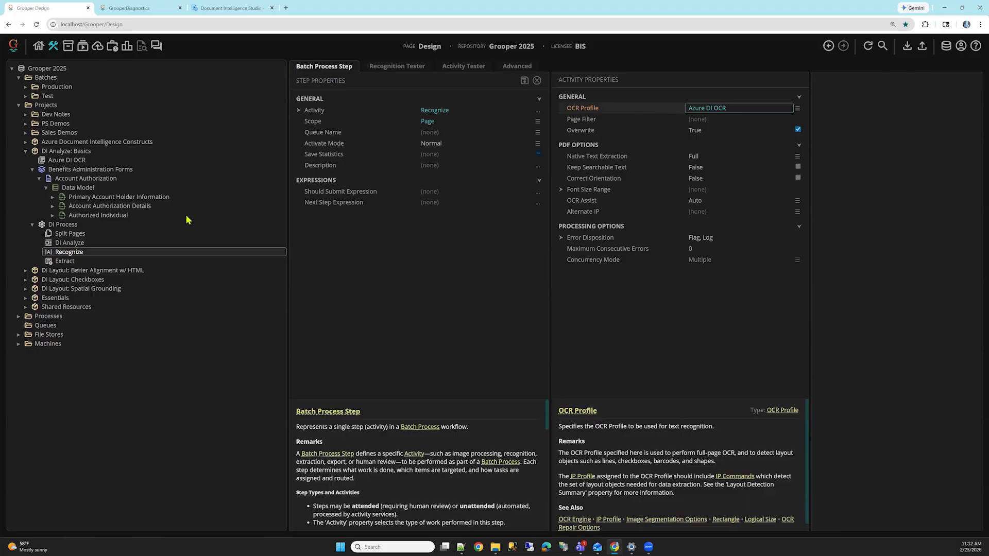
Step: Review the Azure DI OCR profile's Model Name and Features, and compare them with the DI Analyze step's parameters
left_click(74, 161)
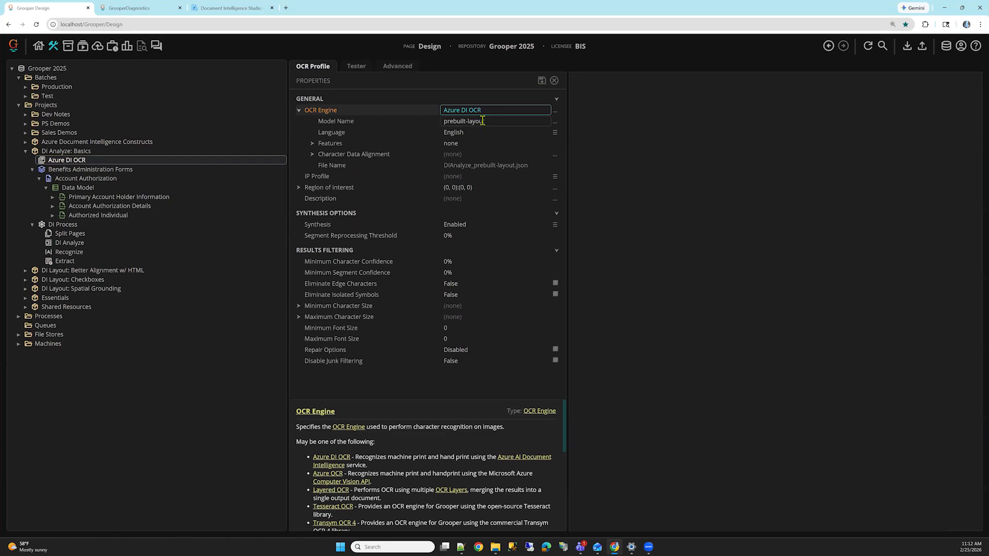
left_click(434, 124)
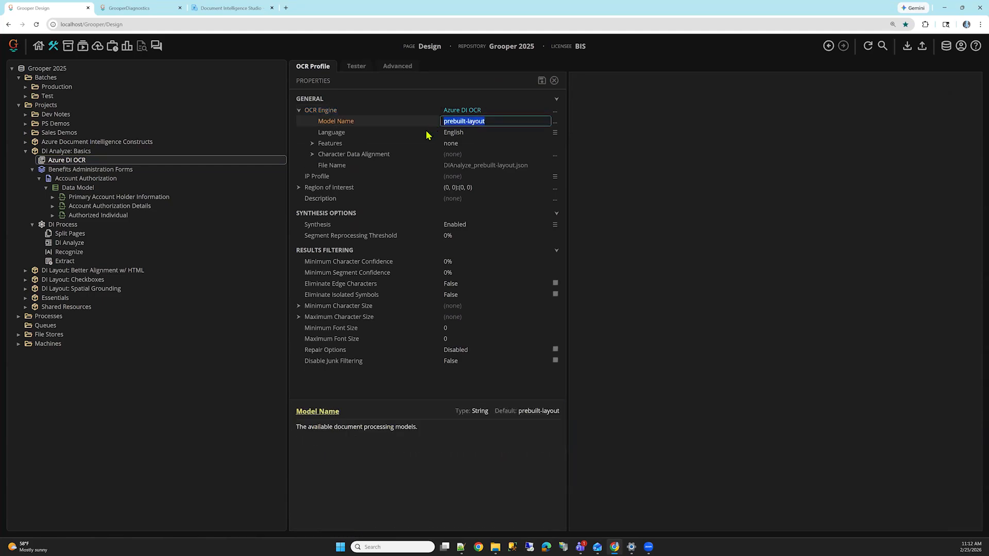
left_click(400, 147)
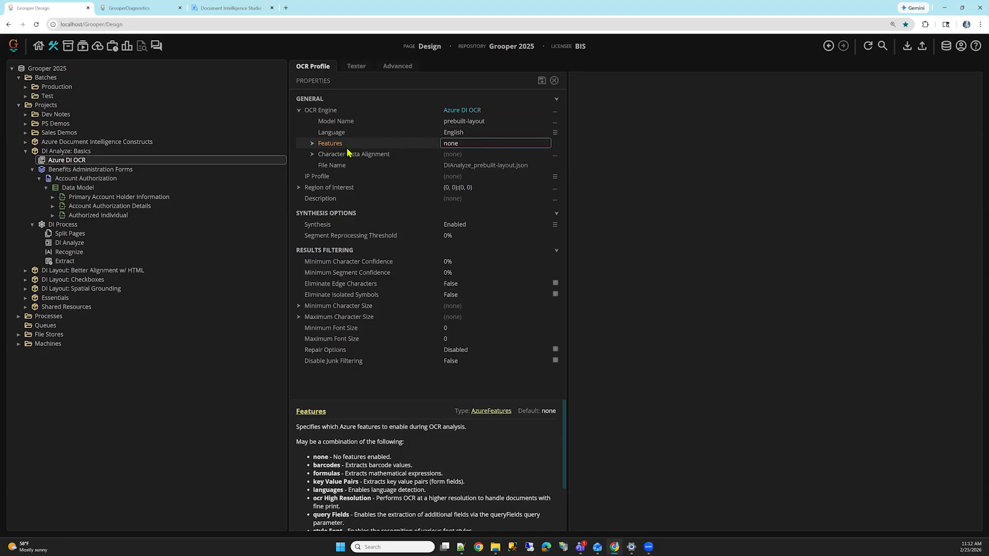
left_click(72, 243)
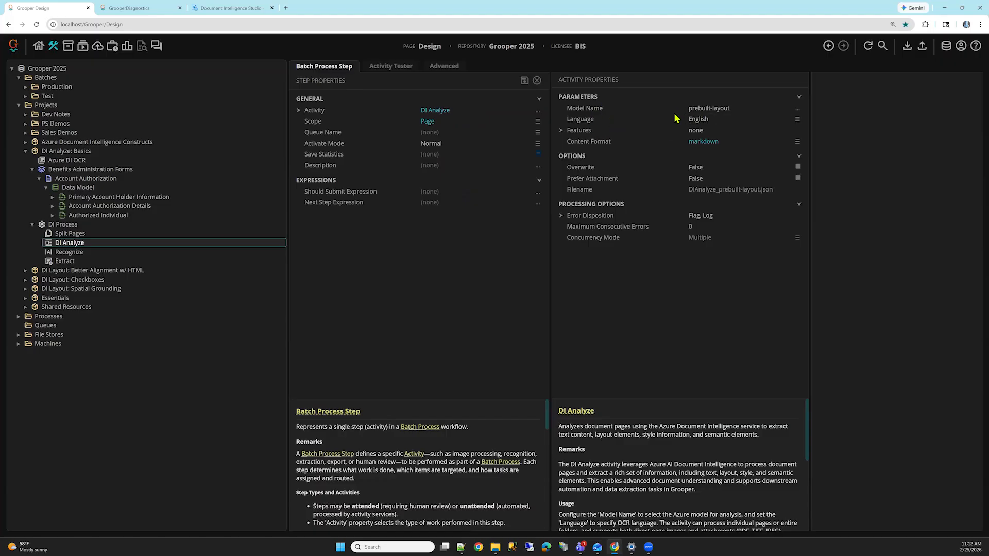
Step: Run the Recognize activity on Page 1 in the activity tester and open its diagnostics
left_click(109, 256)
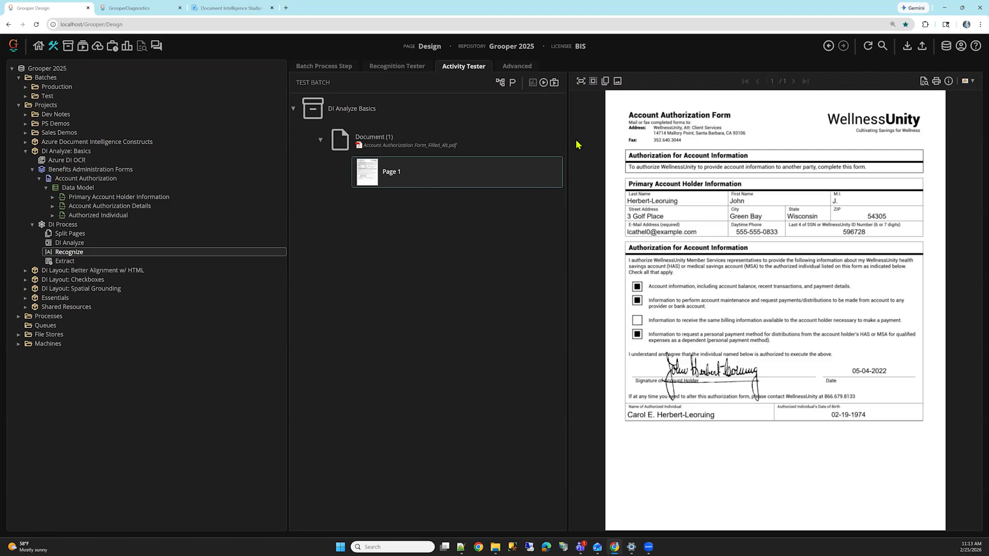
left_click(544, 82)
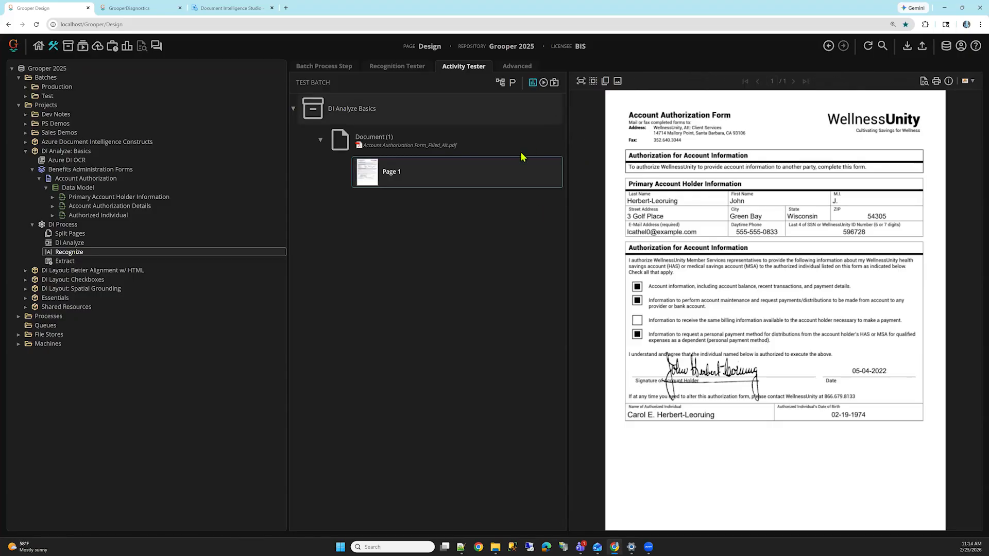
left_click(533, 83)
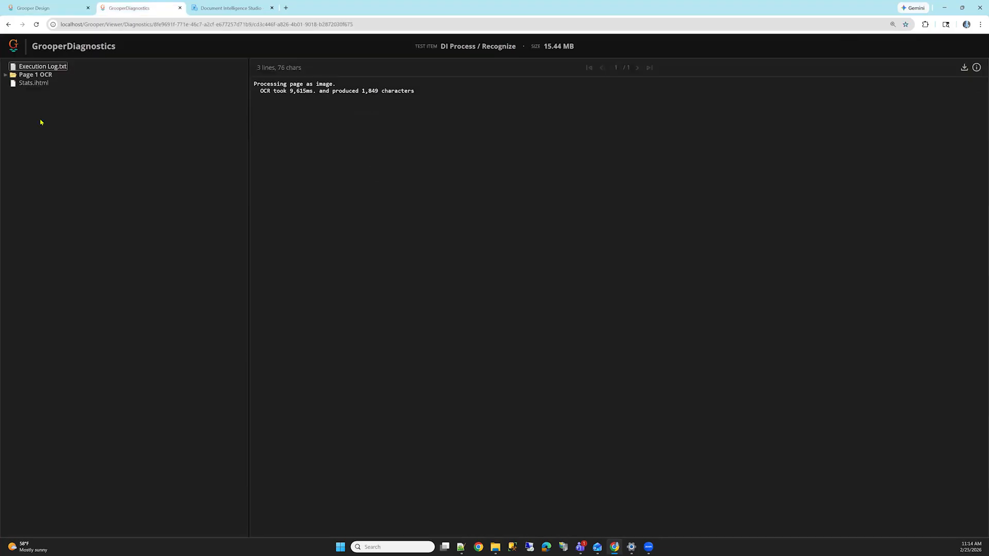
Step: Expand the Page 1 OCR and Azure DI OCR folders in the diagnostics and review their execution logs
left_click(5, 76)
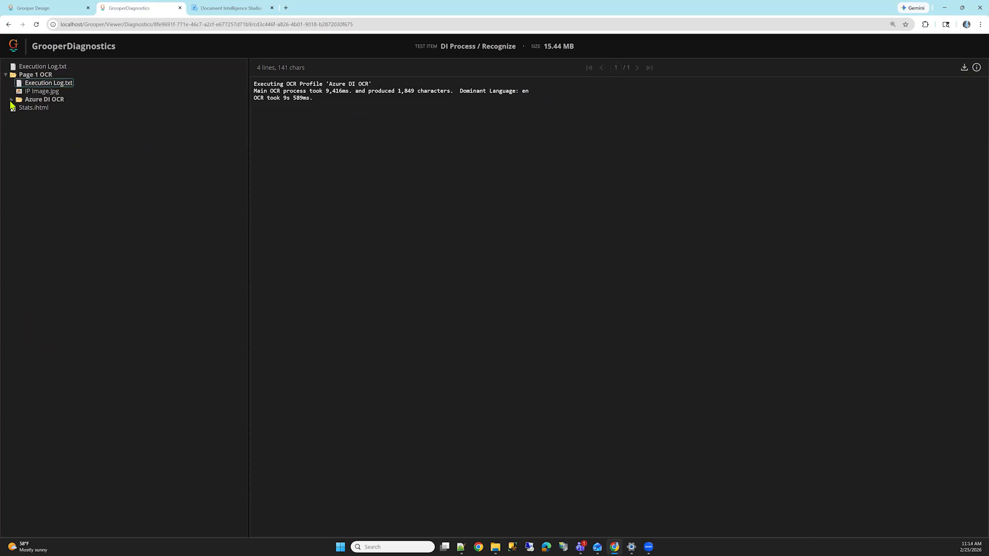
left_click(12, 99)
left_click(42, 109)
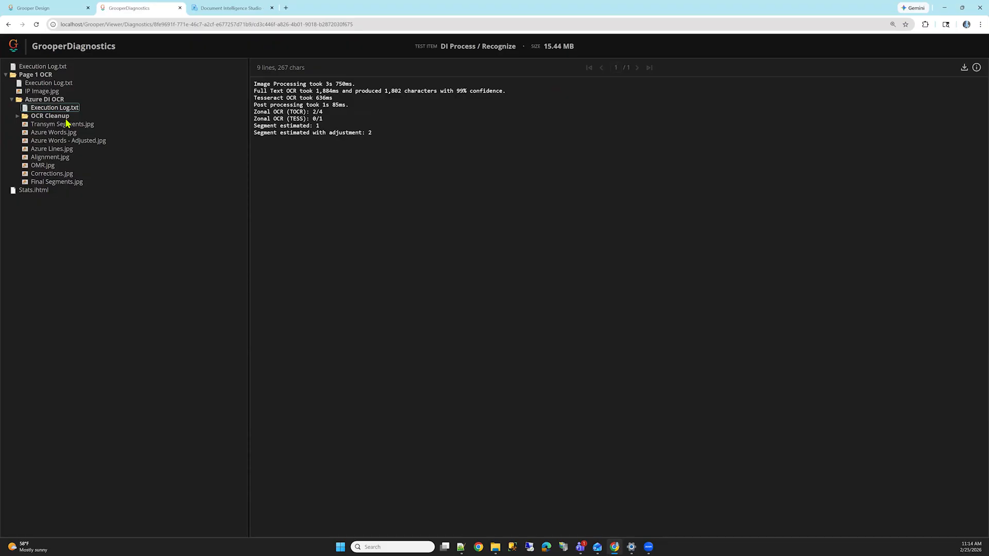
Step: Return to Grooper Design, open Document (1) in the Account Authorization Data Model's tester, and enlarge the document viewer
key("ctrl+shift+Tab")
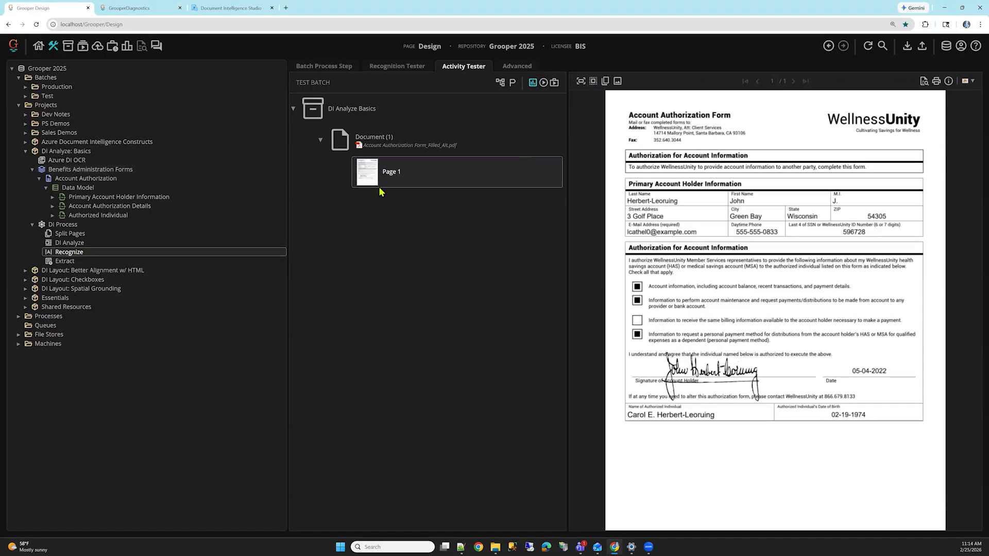
left_click(382, 152)
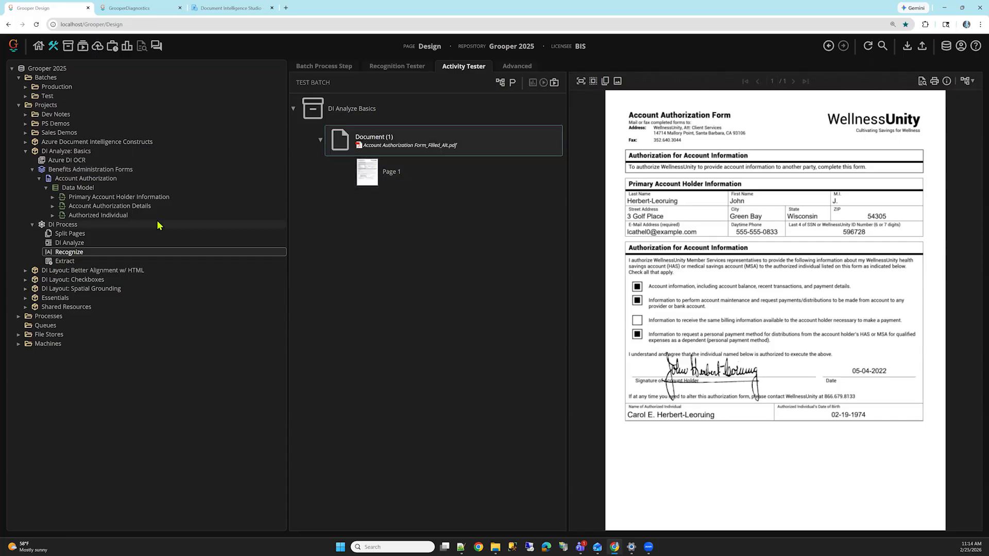
left_click(98, 188)
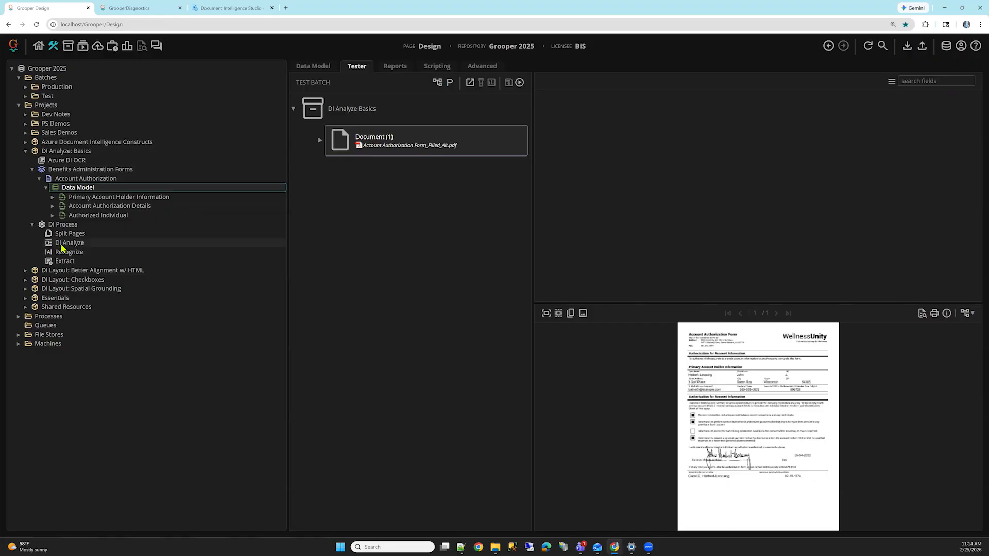
left_click(334, 69)
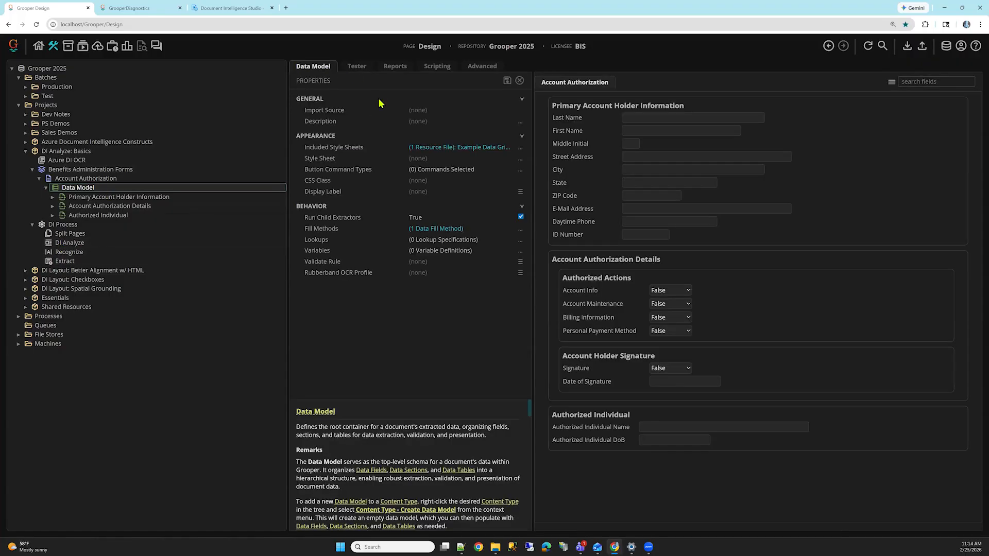
left_click(360, 68)
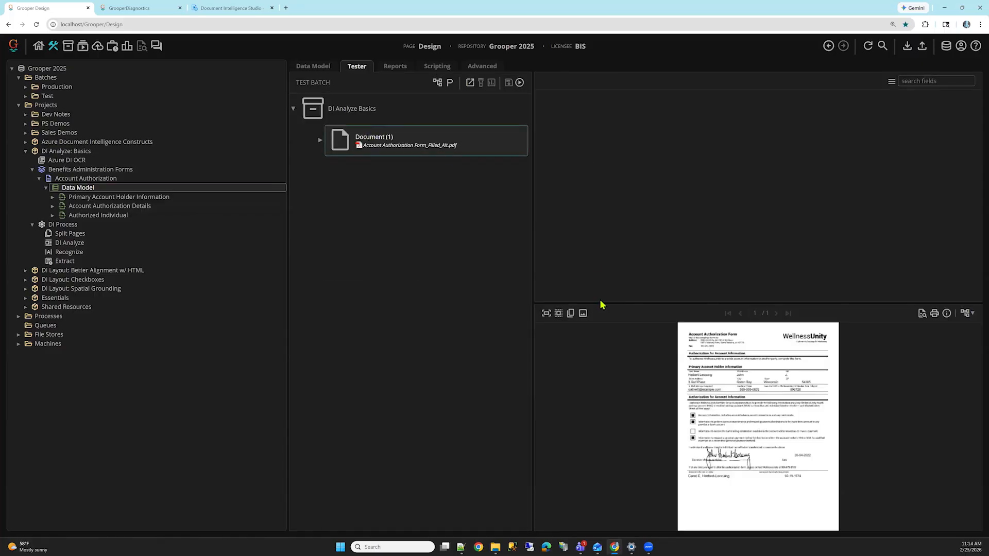
left_click_drag(599, 300, 611, 260)
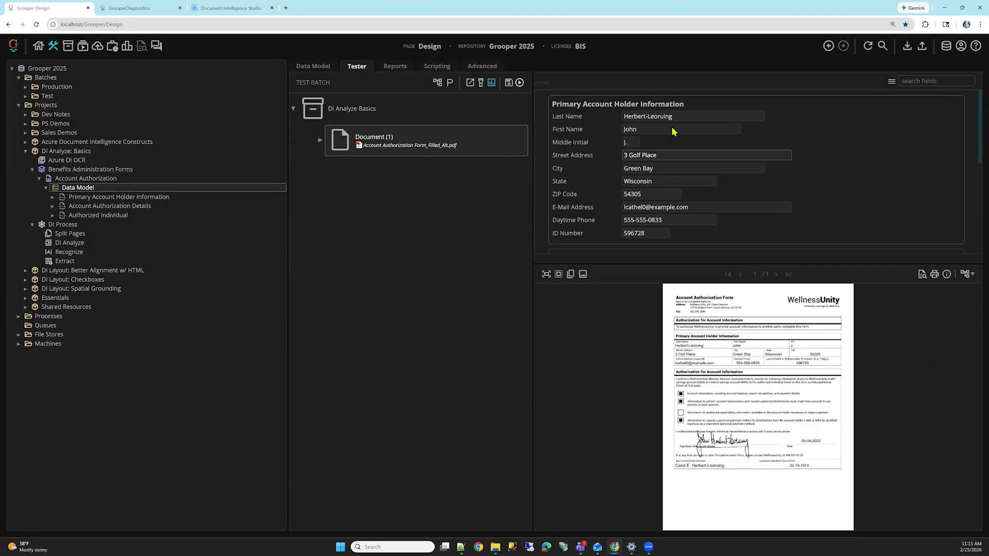
Step: Test the extraction on Document (1) and go through the Primary Account Holder Information fields down to ID Number
left_click(670, 117)
key("Tab")
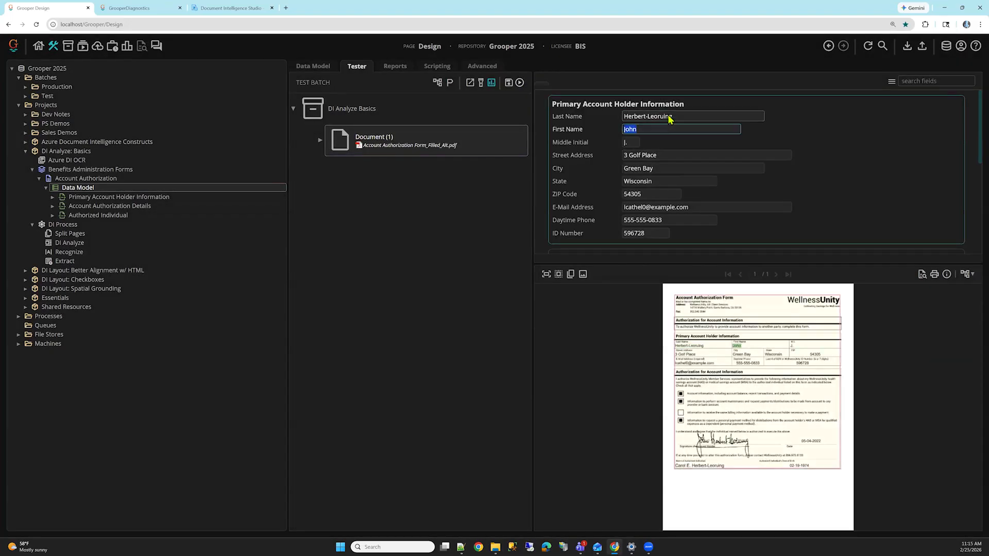
left_click(688, 166)
key("Tab")
key("Tab")
key("Tab")
key("Tab")
key("Tab")
scroll(687, 162, "down", 2)
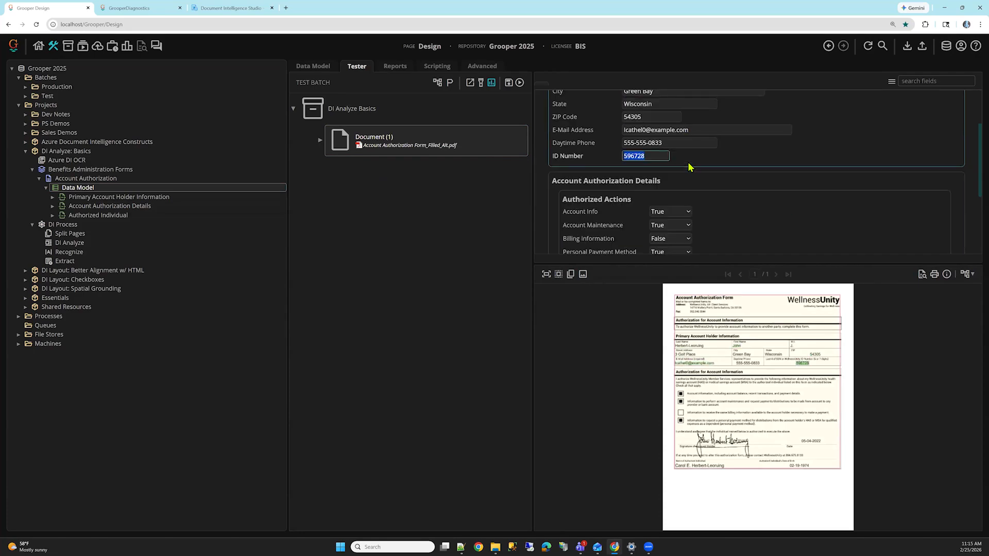
Step: Check the extracted Authorized Actions and Account Holder Signature fields under Account Authorization Details against the document
scroll(674, 143, "down", 2)
scroll(671, 142, "down", 1)
scroll(669, 138, "up", 1)
left_click(677, 136)
left_click(609, 164)
left_click(612, 177)
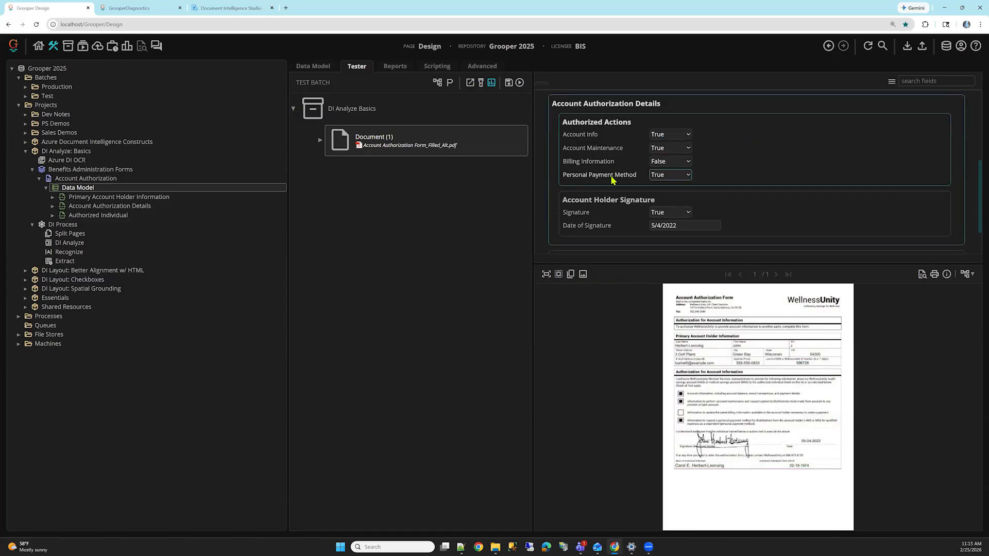
left_click(605, 209)
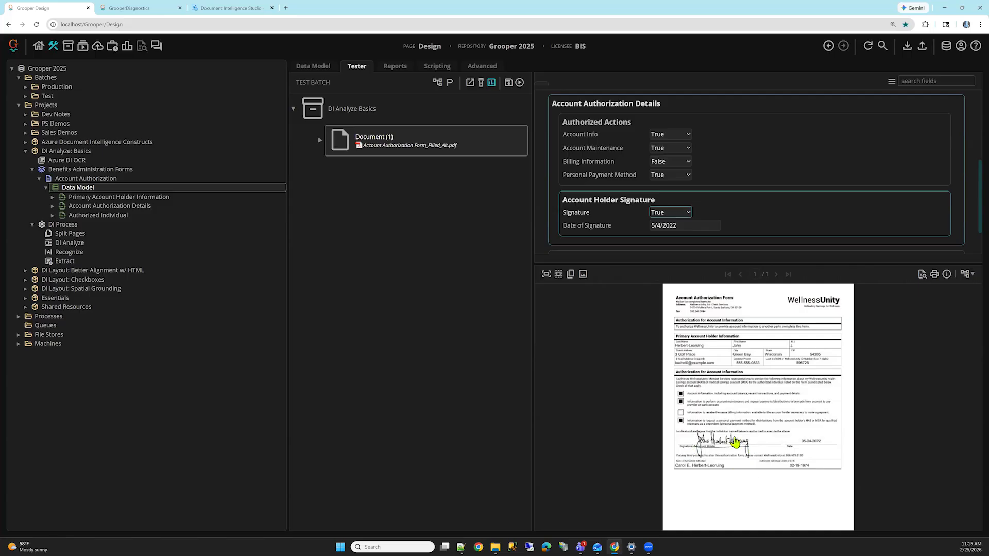
key("Tab")
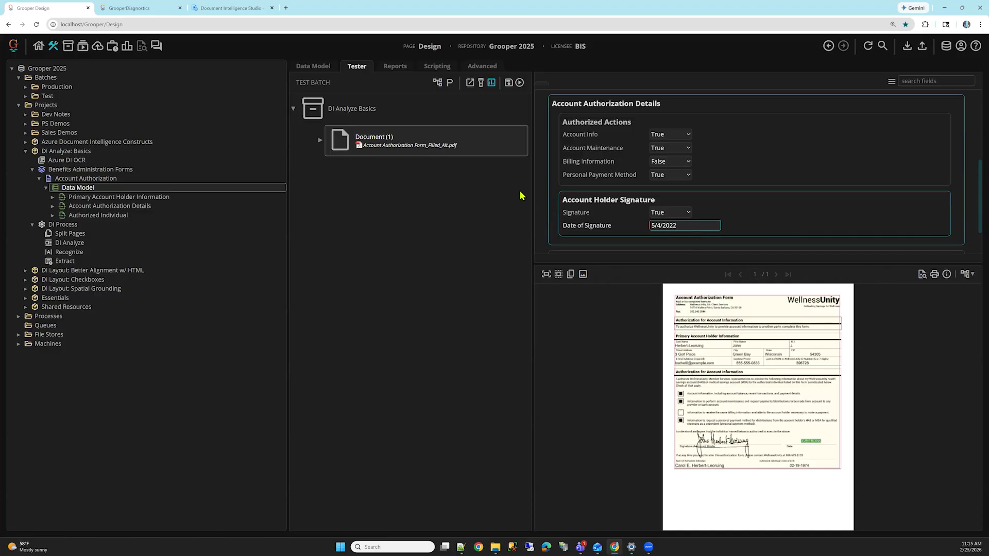
Step: Open the Data Model's Fill Methods and expand the AI Extract method's Document Quoting settings for review
left_click(469, 229)
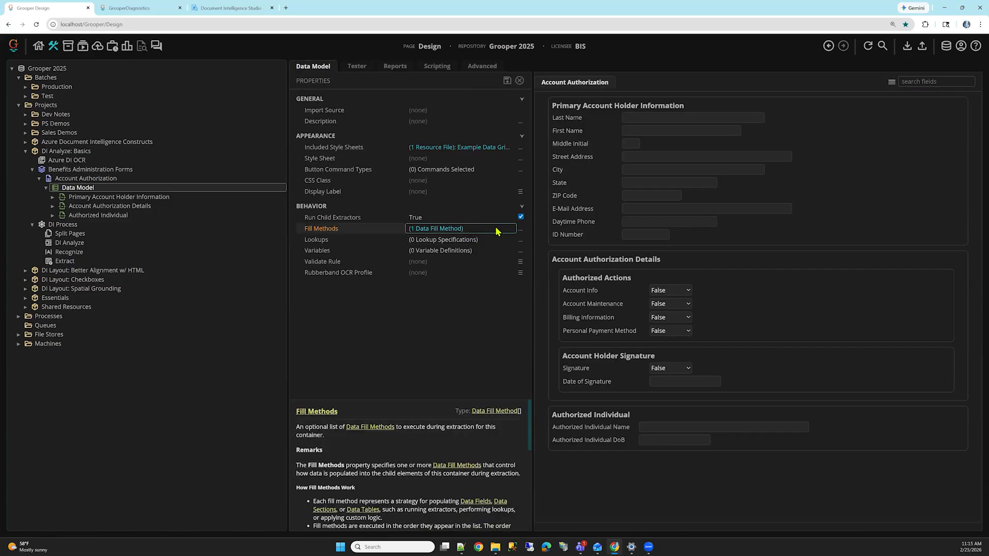
left_click(519, 232)
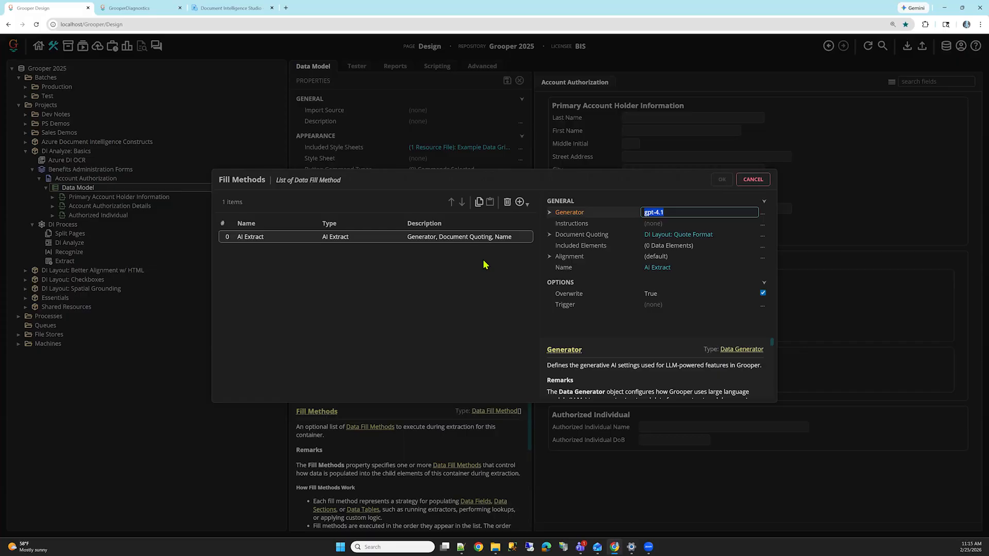
left_click(584, 236)
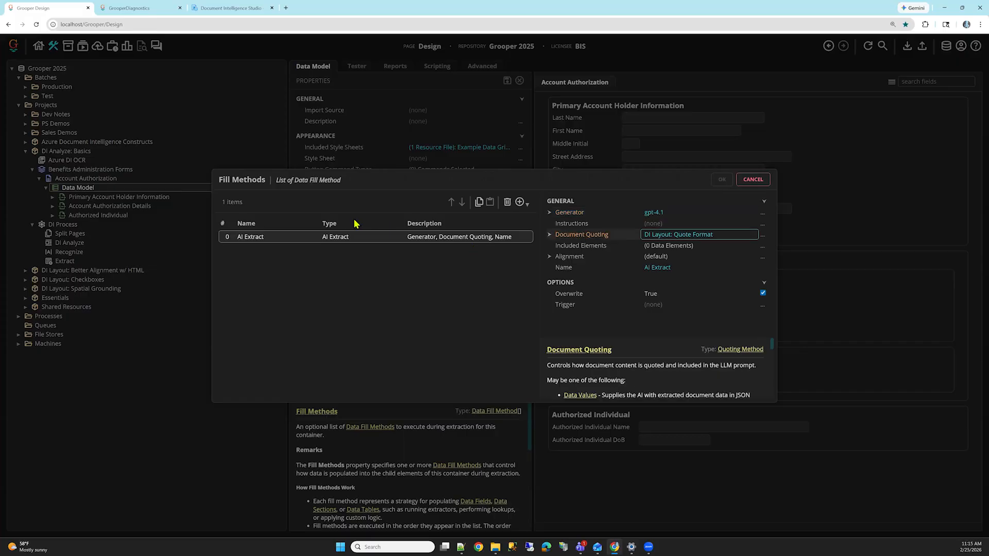
double_click(610, 237)
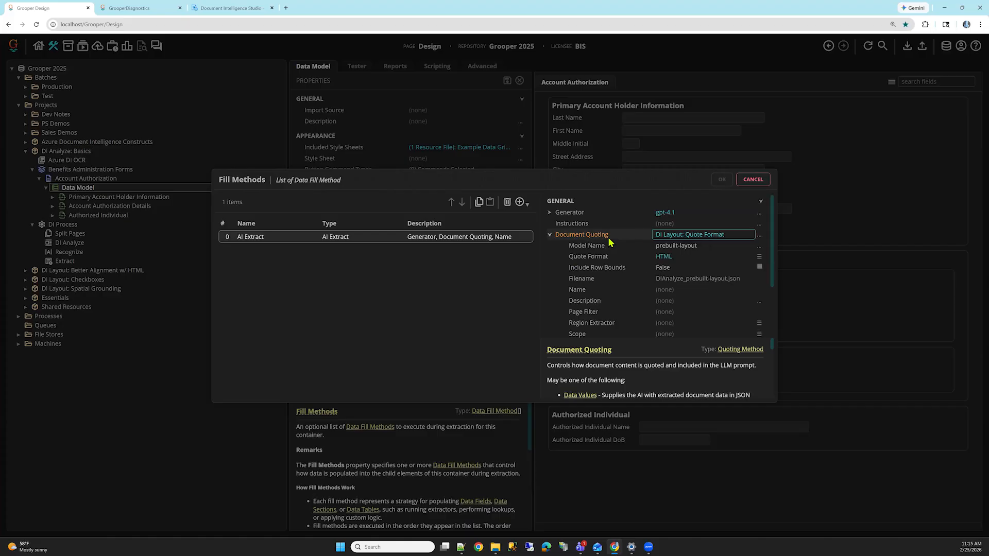
left_click(759, 237)
Step: Reset the AI Extract method's Document Quoting and set it to DI Layout
double_click(594, 236)
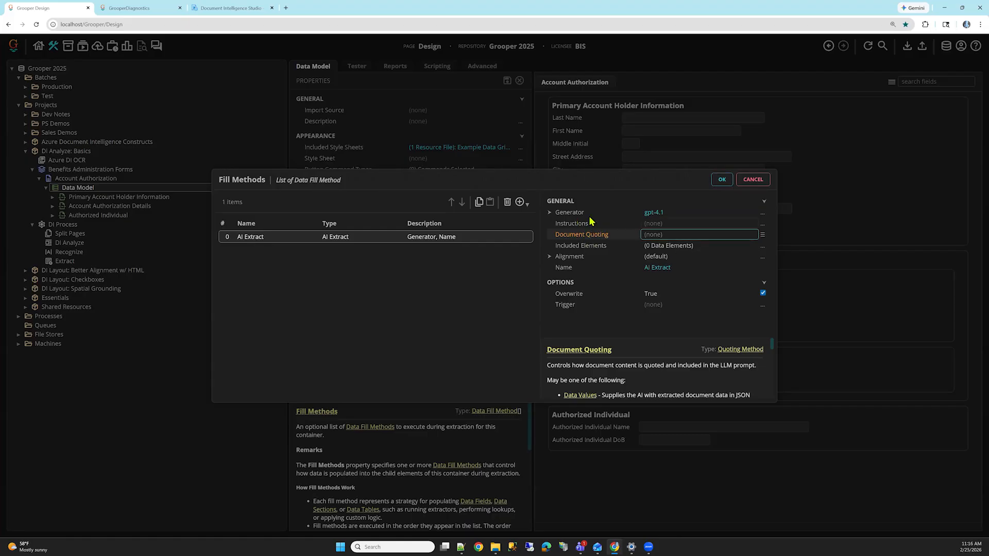
left_click(621, 215)
double_click(620, 215)
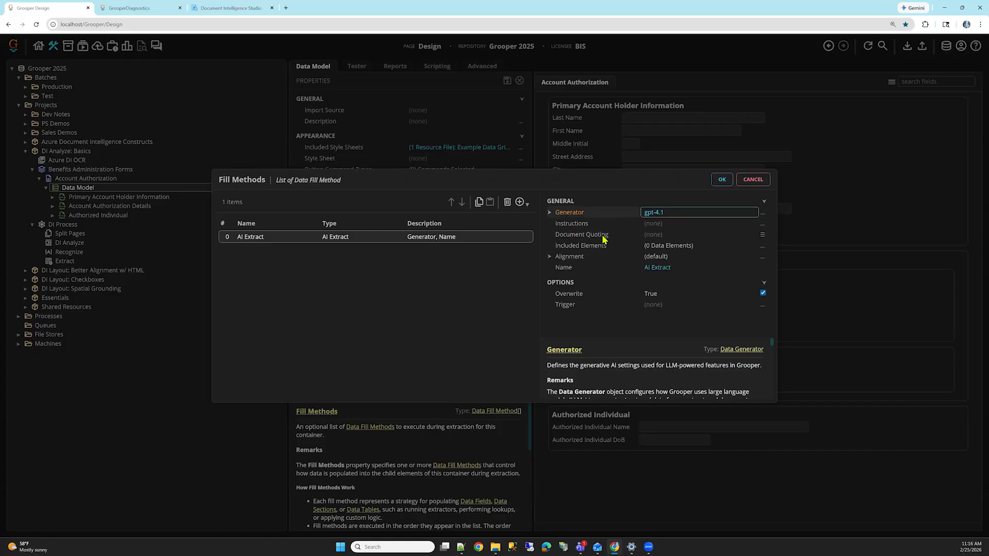
left_click(762, 236)
left_click(762, 236)
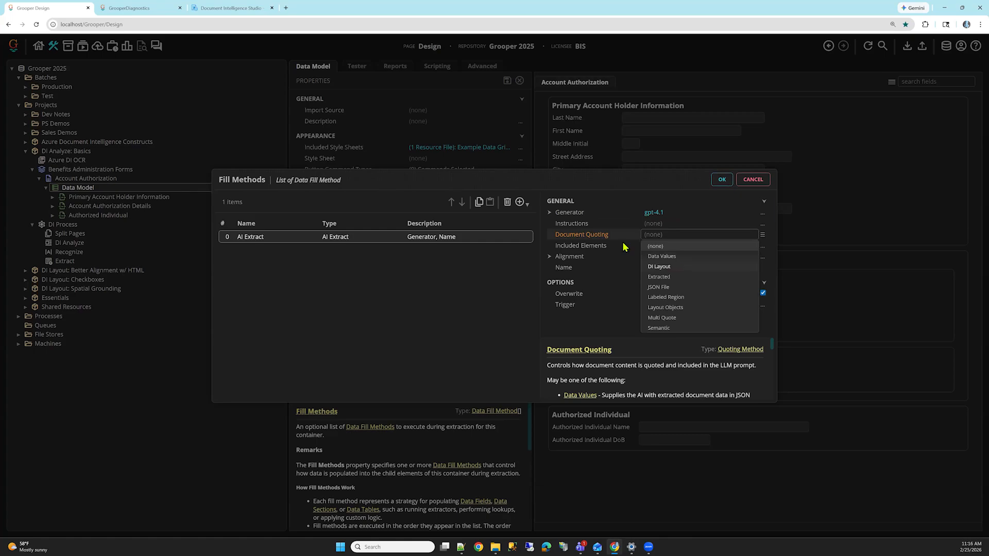
left_click(659, 266)
Step: Set the DI Layout Quote Format to Markdown and apply the Fill Methods change to the Data Model
left_click(731, 257)
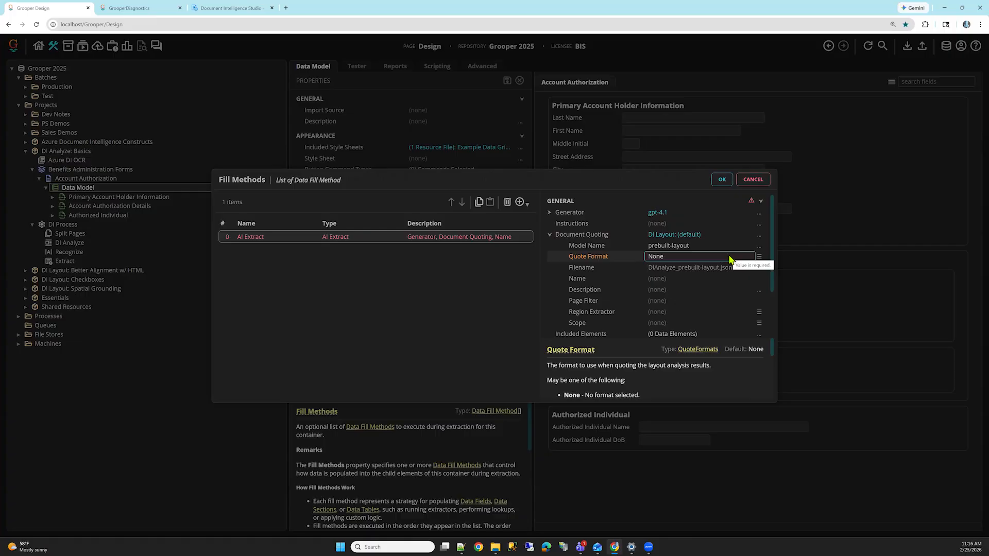
left_click(759, 257)
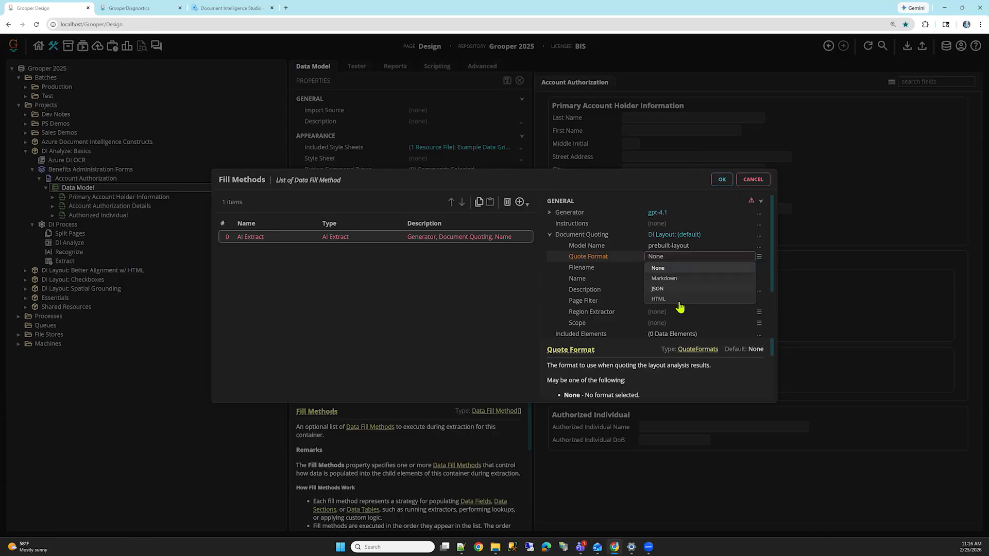
left_click(692, 282)
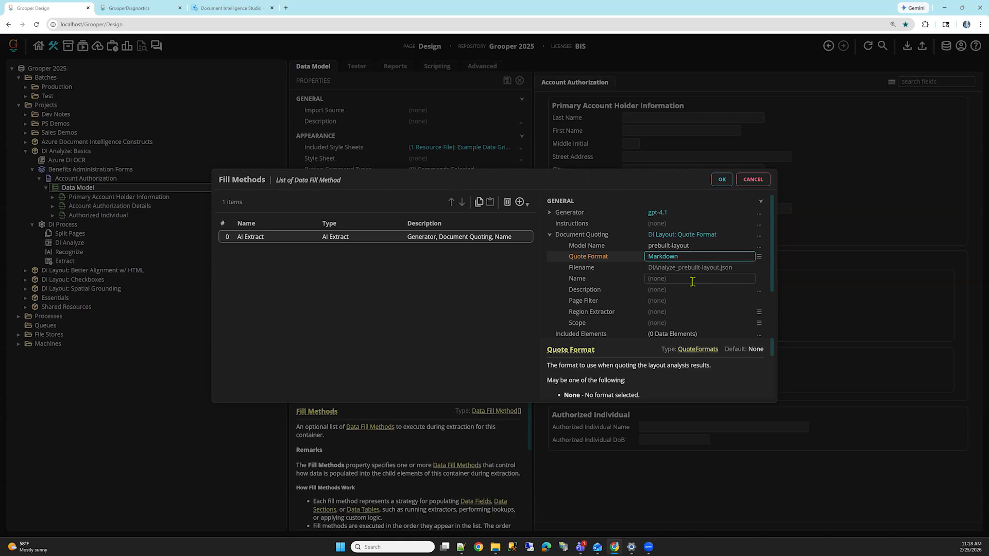
left_click(728, 183)
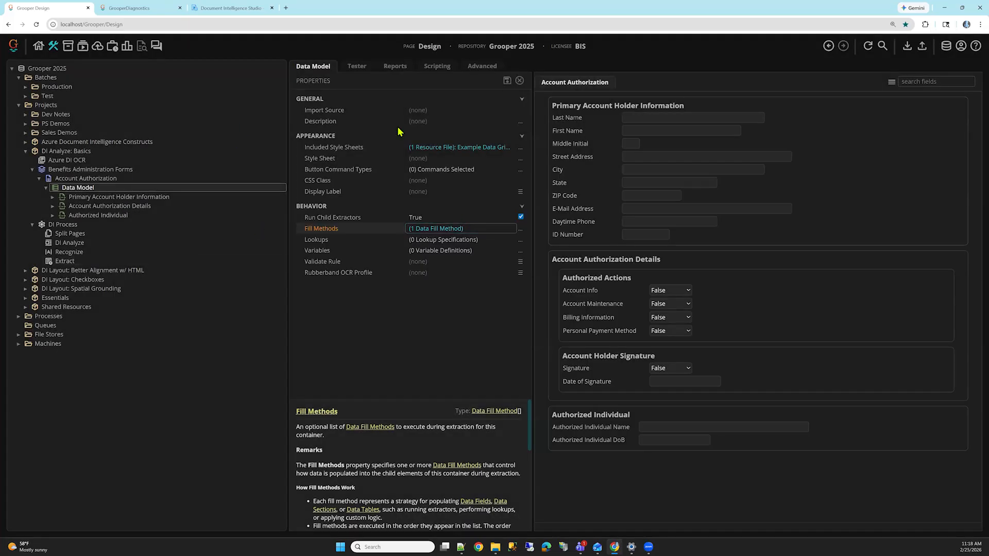
Step: Go from the tester to Page 1 of Document (1) and open its DIAnalyze_prebuilt-layout.json file
left_click(357, 67)
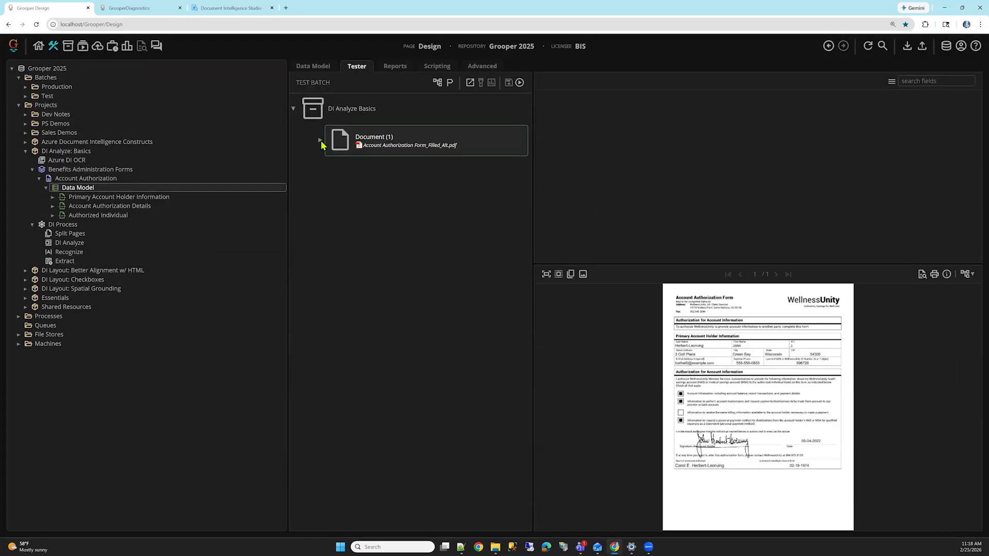
left_click(320, 140)
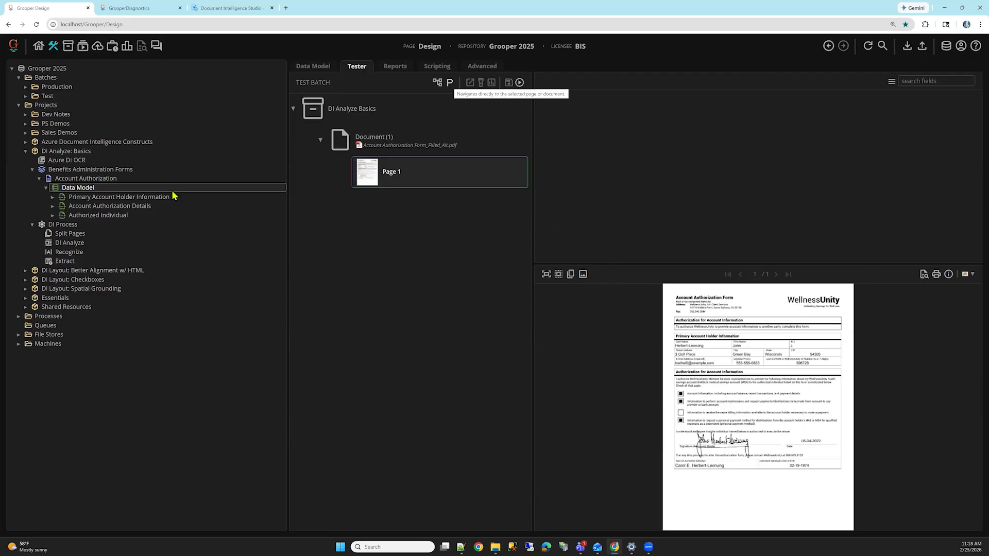
left_click(352, 64)
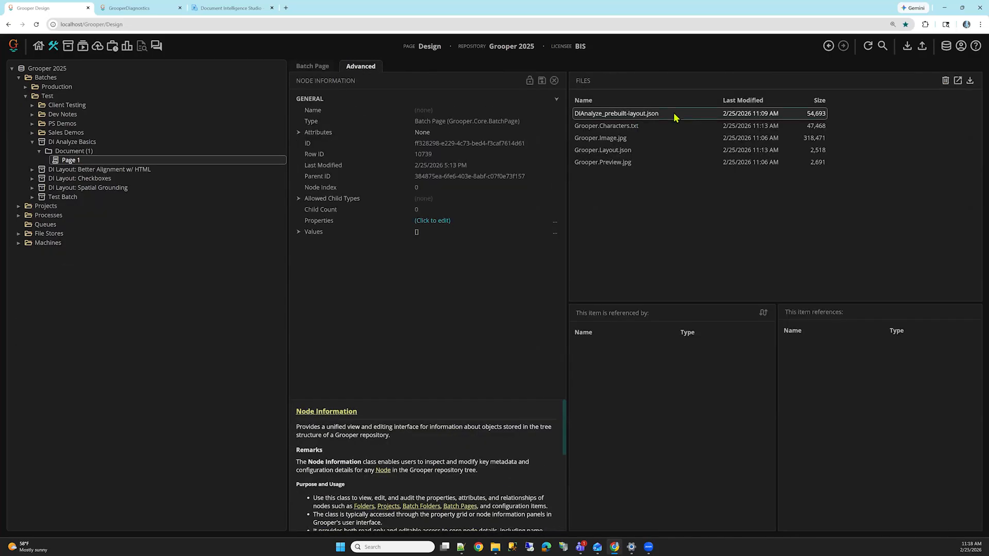
double_click(675, 117)
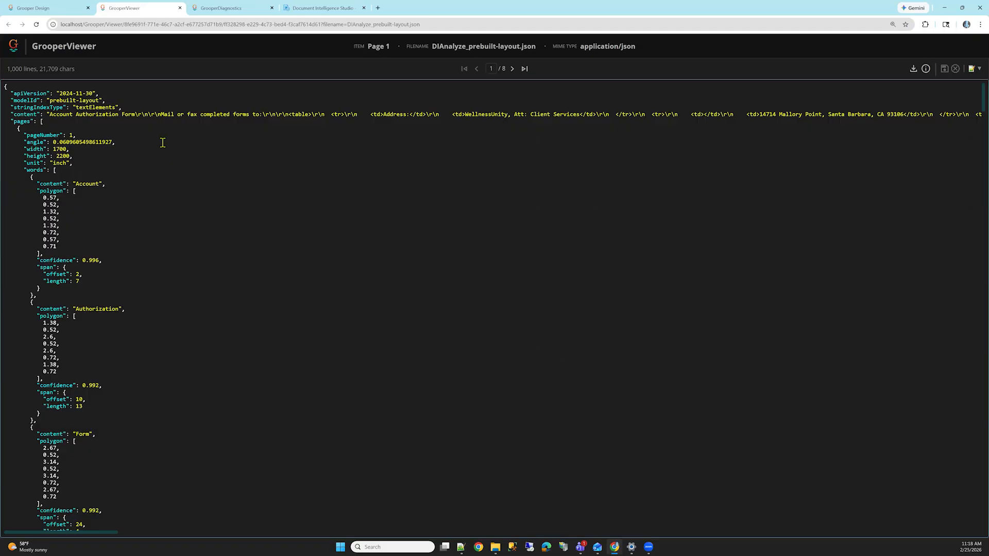
Step: Examine the content property in the layout JSON, including its HTML table markup around the Address cell
triple_click(37, 111)
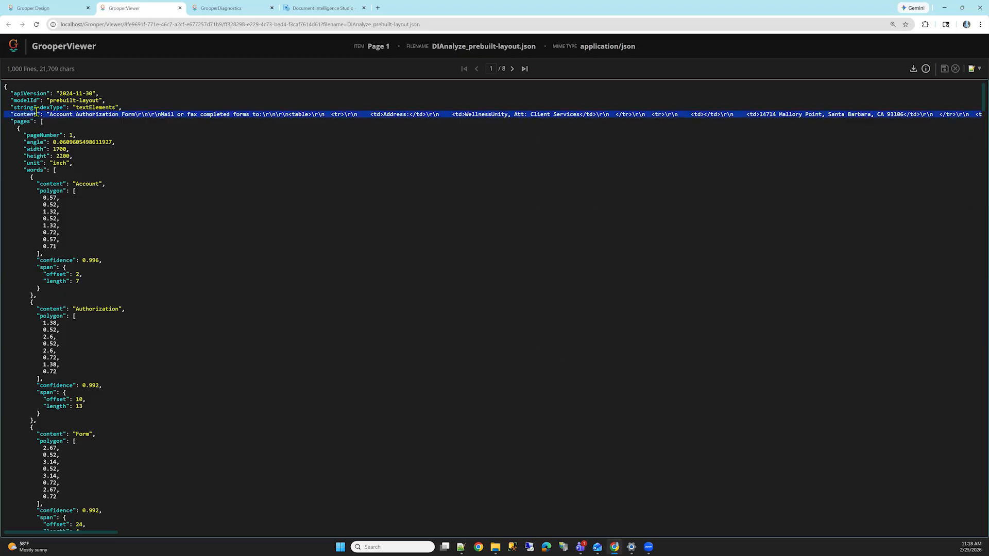
double_click(64, 115)
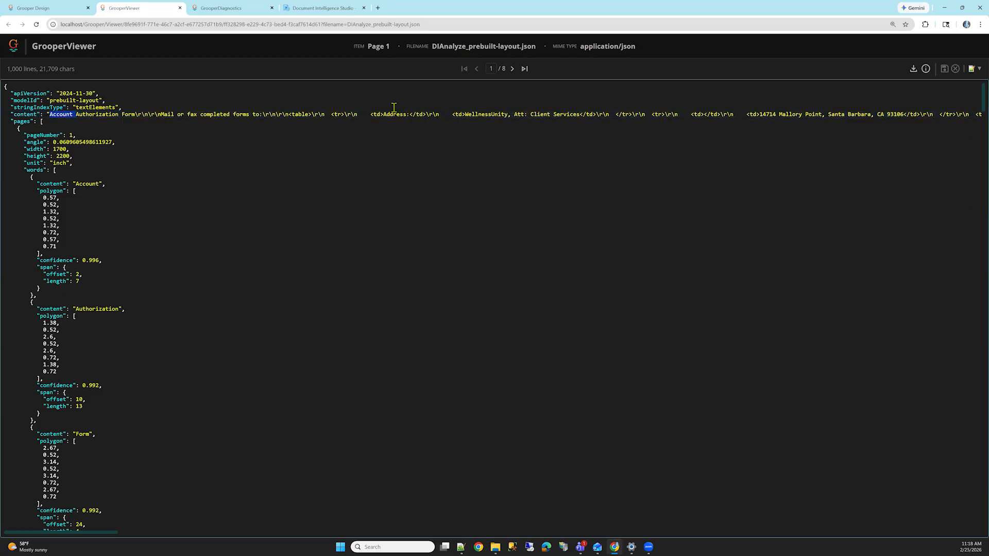
left_click_drag(371, 114, 426, 114)
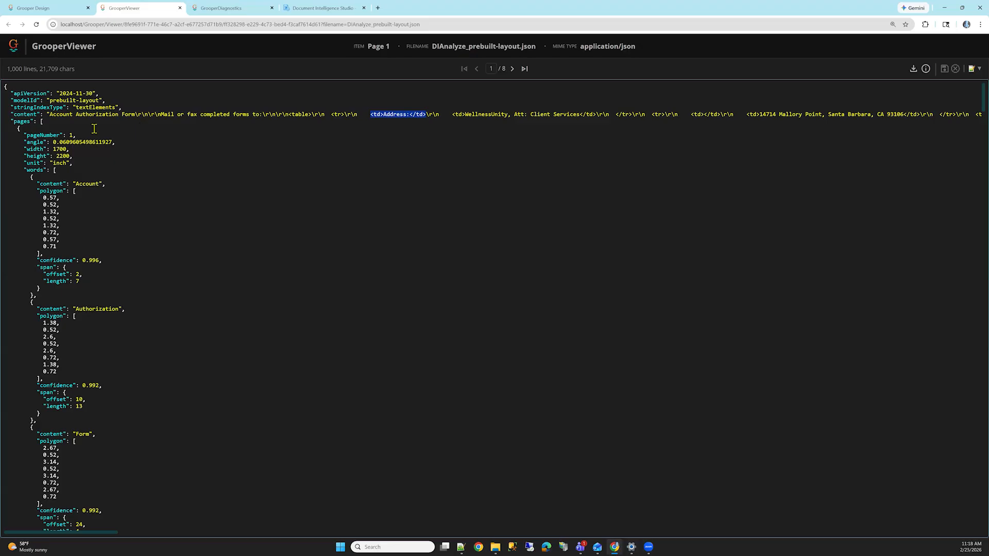
Step: Look through the pages and words entries of the layout JSON, continuing into its further result pages
left_click(51, 140)
left_click(18, 128)
scroll(101, 193, "down", 4)
scroll(102, 194, "down", 15)
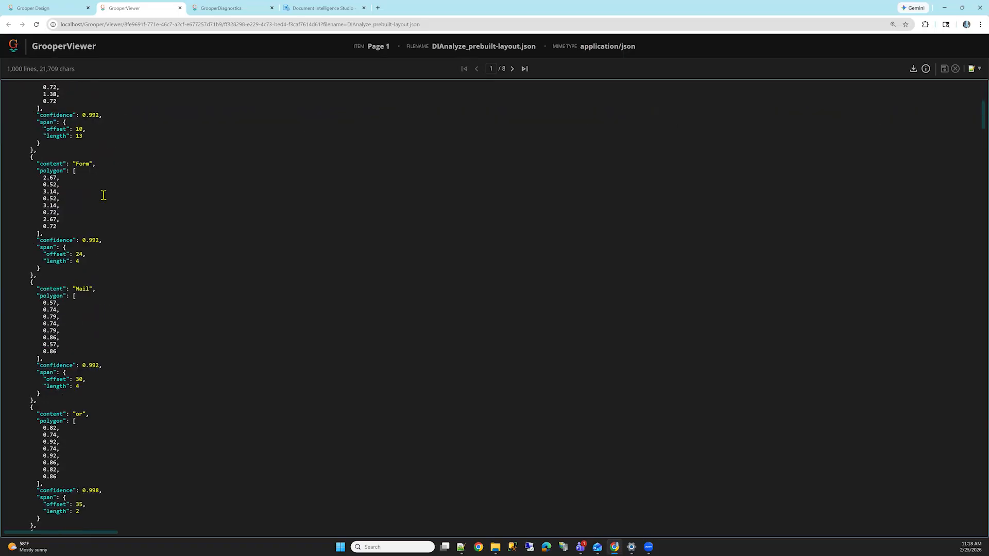
scroll(116, 211, "down", 16)
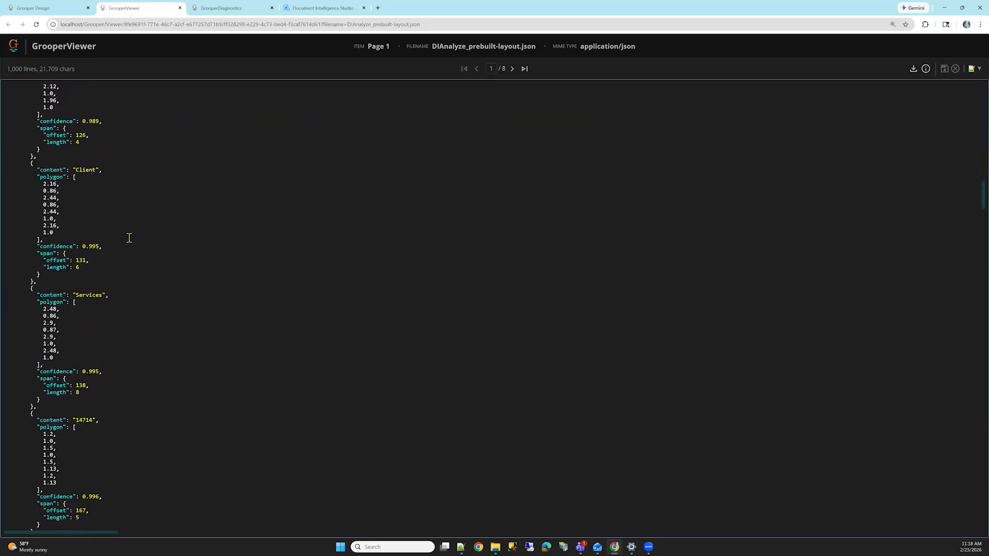
scroll(216, 283, "down", 9)
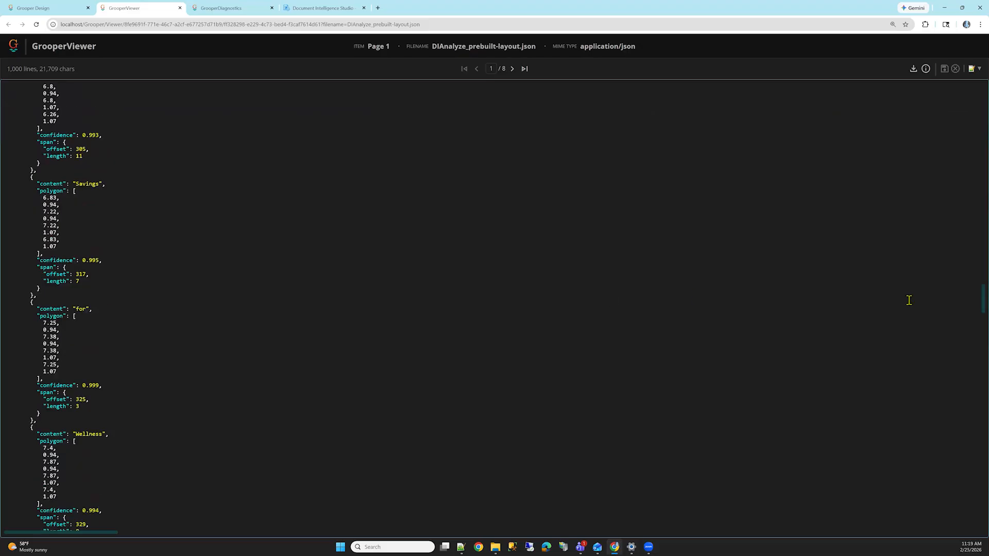
left_click_drag(981, 310, 960, 504)
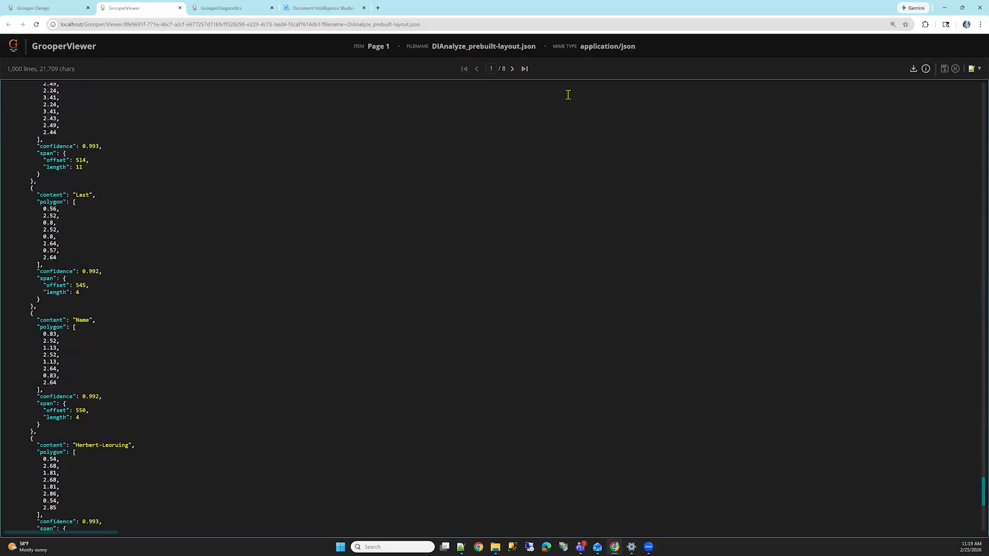
left_click(513, 71)
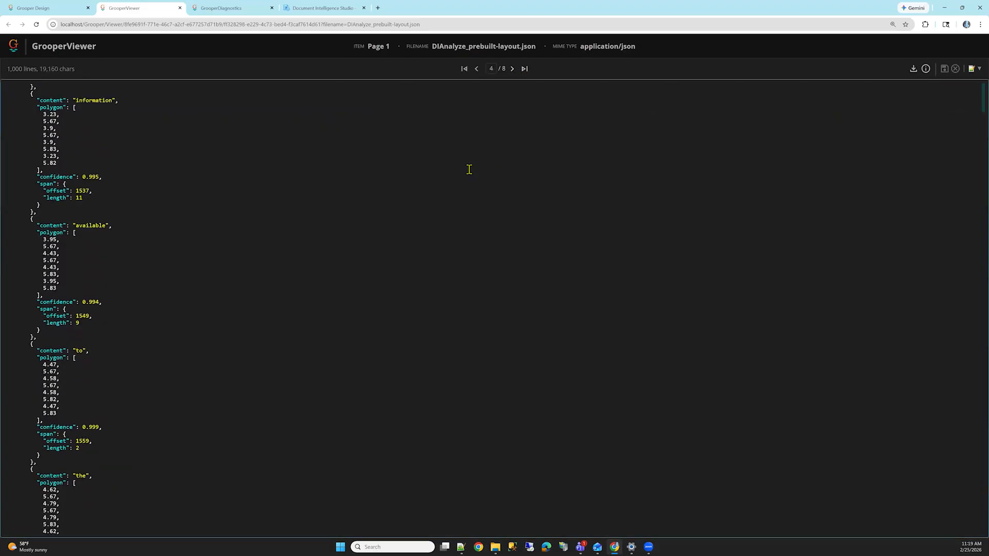
Step: Return to the Account Authorization Data Model in Grooper Design and reopen its Fill Methods
left_click(66, 8)
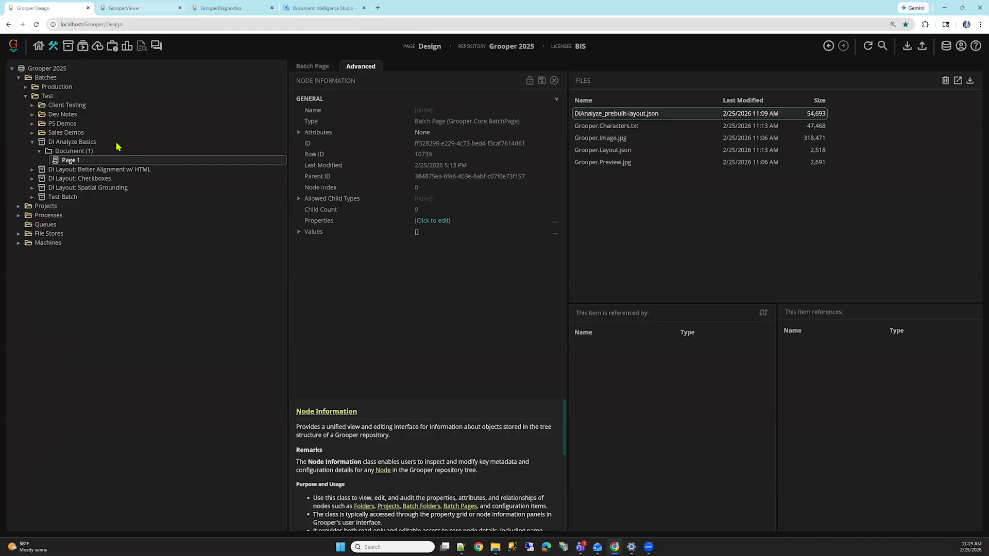
left_click(828, 50)
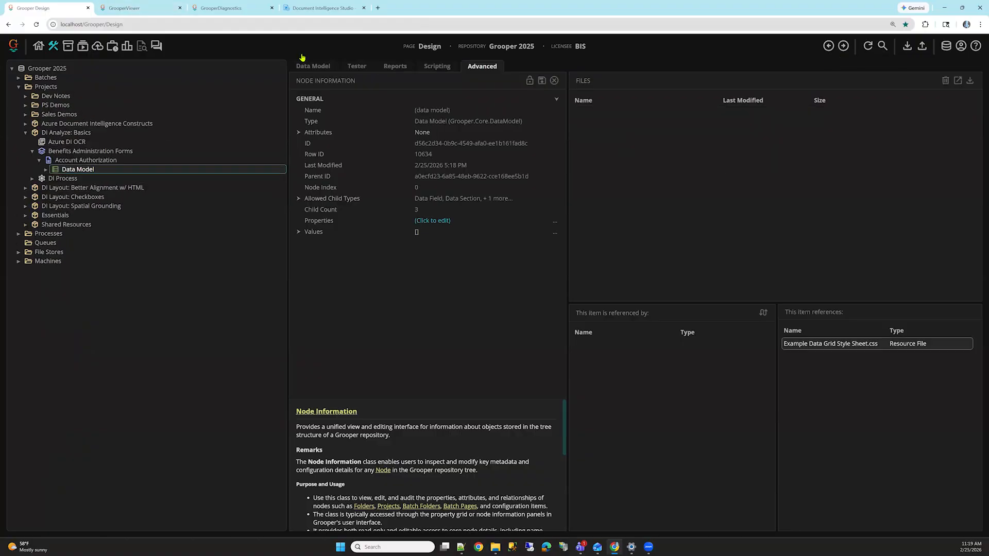
left_click(520, 229)
Step: Set the DI Layout Quote Format of the AI Extract method to JSON
left_click(759, 257)
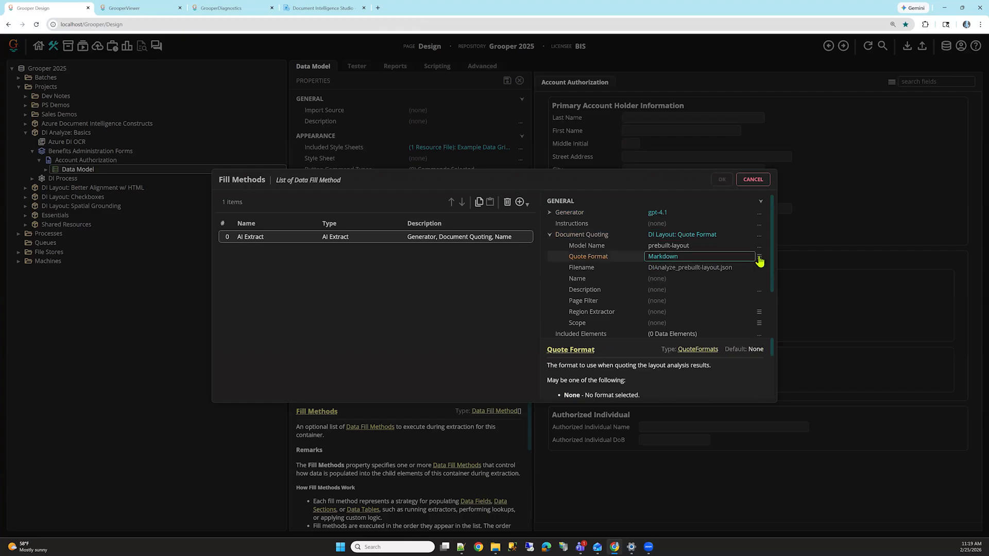
left_click(653, 258)
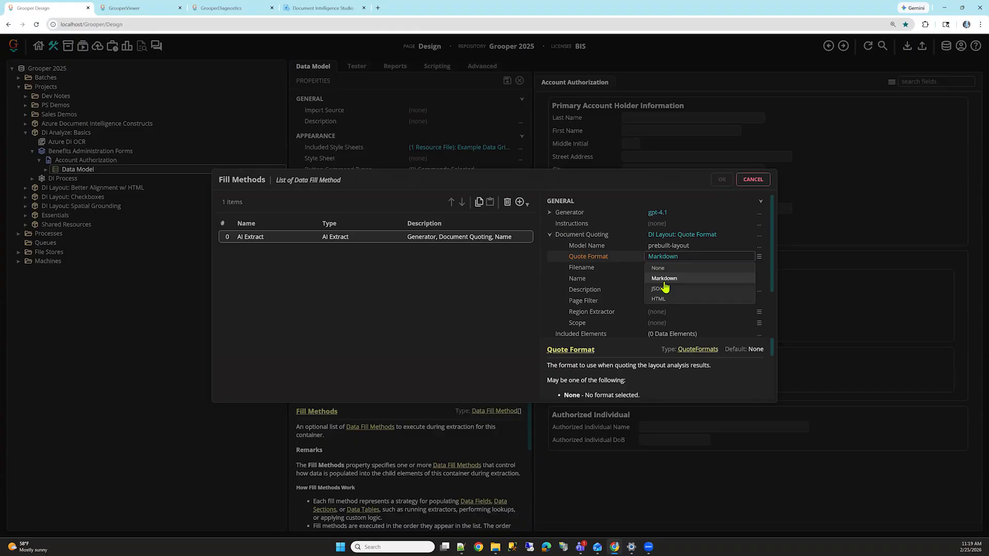
left_click(671, 289)
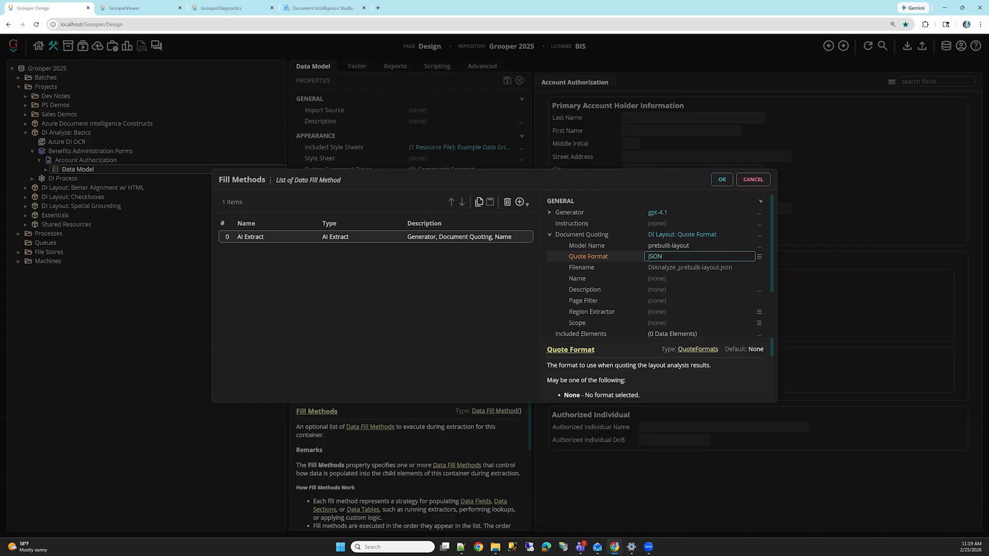
Step: Set the DI Layout Quote Format to HTML, apply the Fill Methods change and save the Data Model
left_click(755, 259)
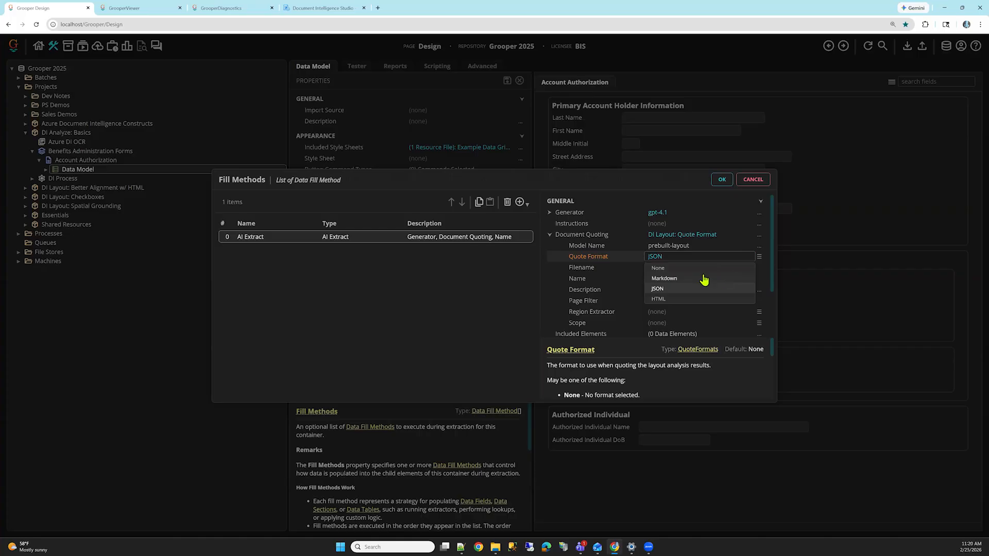
left_click(668, 289)
key("Down")
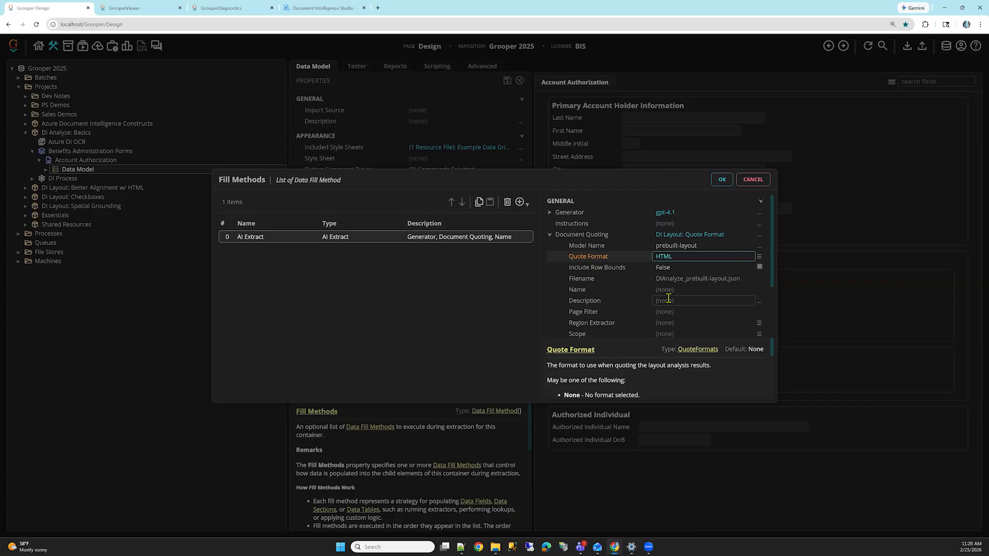
left_click(721, 179)
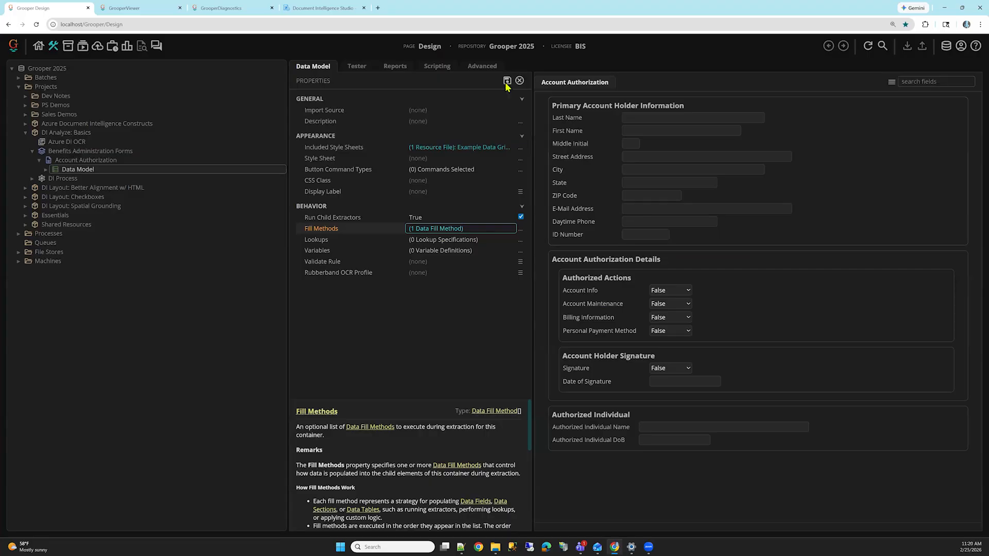
Step: Test the extraction on Document (1) and open the Chat Log under Fill Method 1 - AI Extract in its diagnostics
left_click(356, 66)
left_click(519, 83)
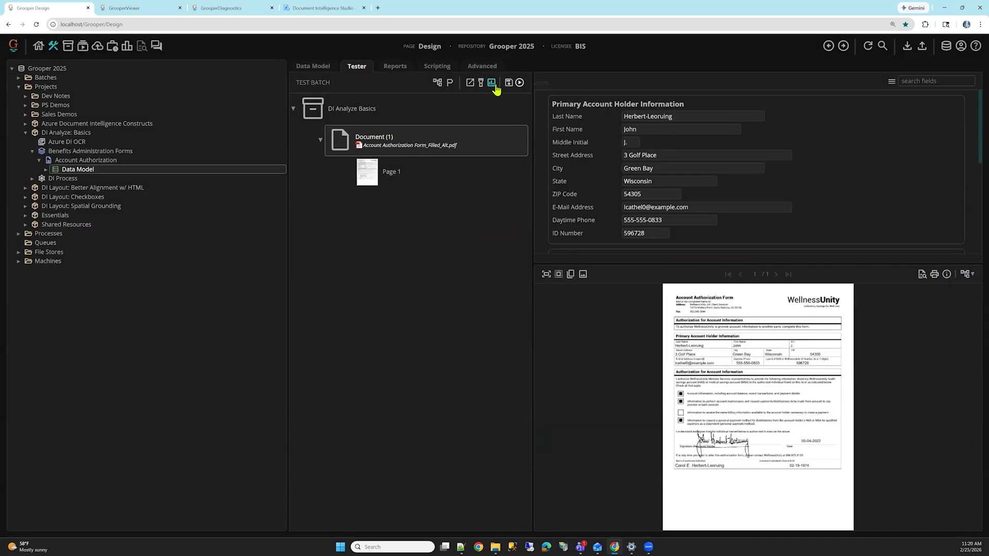
left_click(493, 85)
left_click(6, 99)
left_click(37, 141)
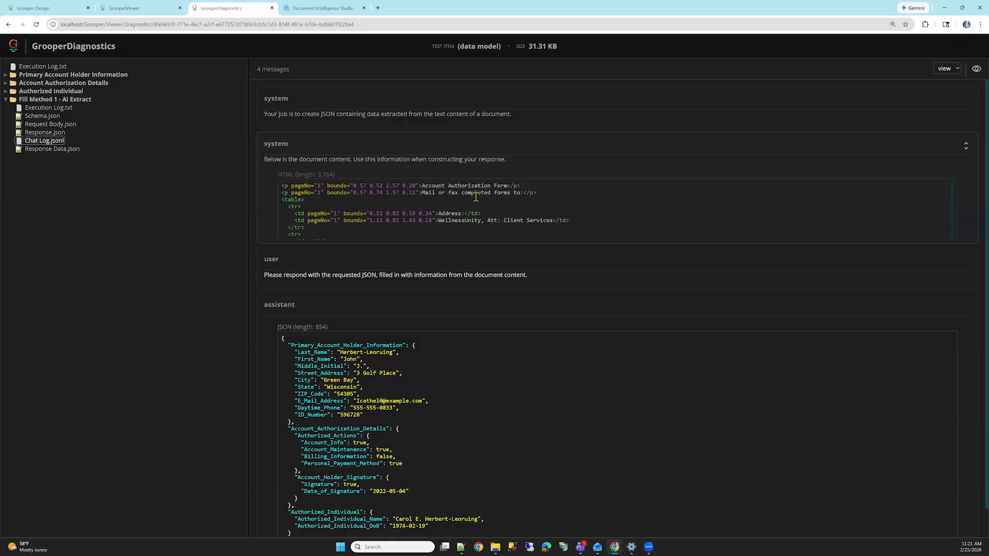
Step: Examine the chat log's quoted HTML with its bounds attributes and the extracted JSON in the assistant response
scroll(482, 201, "down", 2)
scroll(492, 208, "down", 3)
scroll(407, 193, "up", 5)
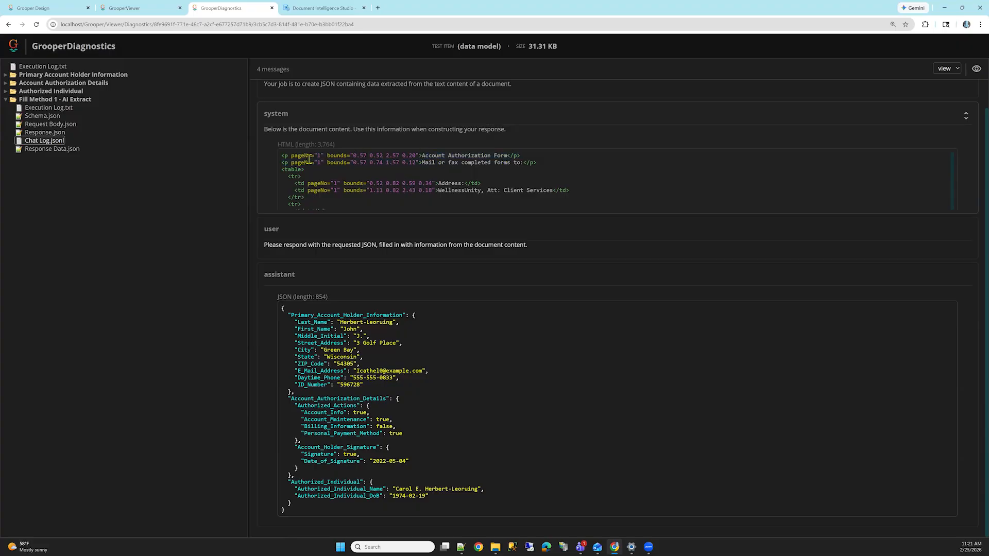
left_click_drag(351, 153, 418, 156)
left_click(438, 168)
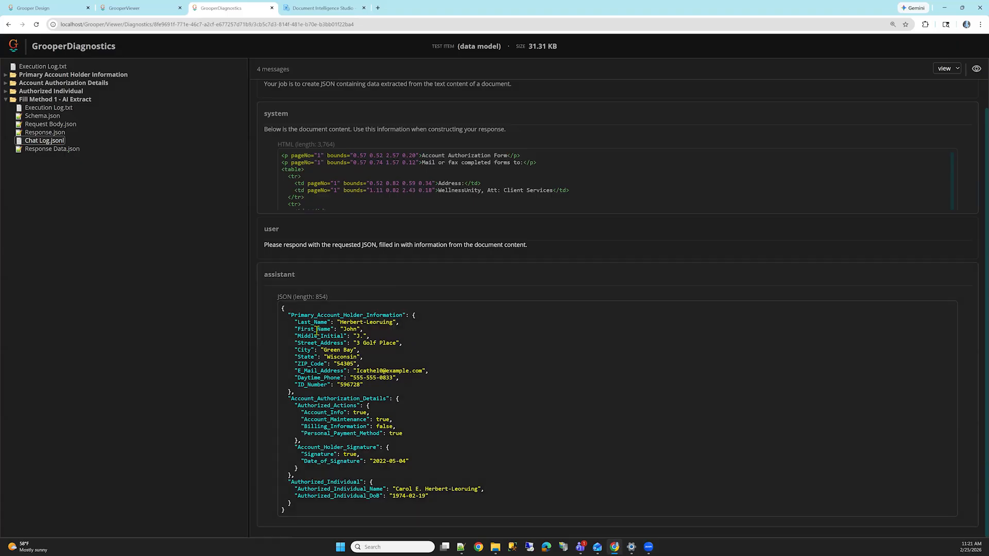
left_click_drag(313, 322, 437, 489)
left_click(451, 341)
Step: Return to Grooper Design and load the DI Layout: Better Alignment w/ HTML test batch in the Invoice DI Data Model's tester
left_click(49, 8)
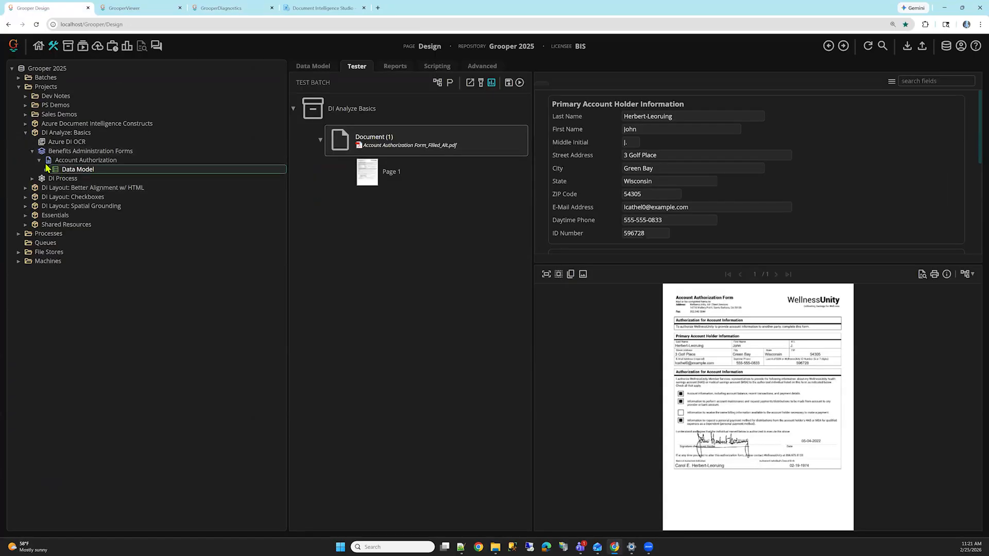
left_click(30, 189)
left_click(25, 188)
left_click(72, 206)
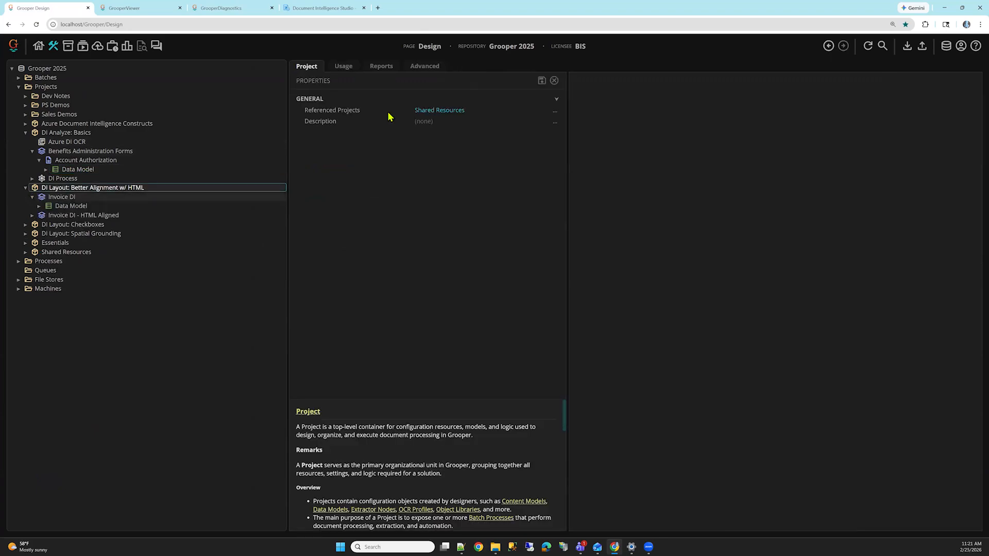
left_click(437, 82)
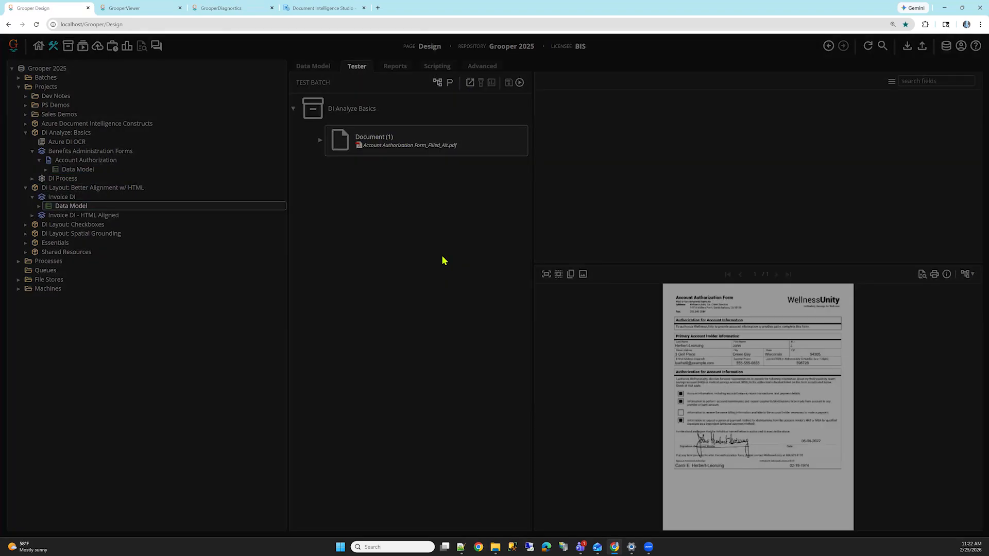
double_click(441, 251)
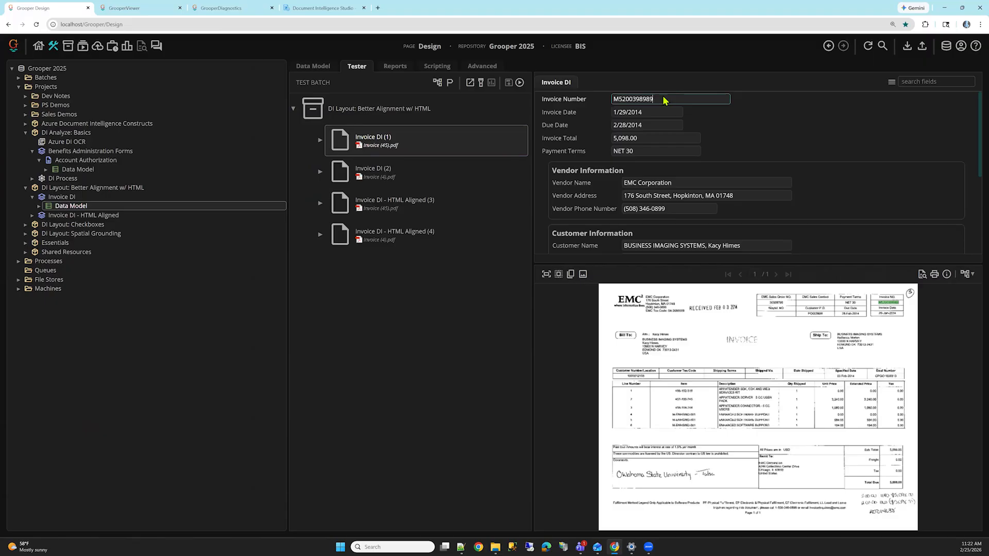
Step: Check where the Invoice Date, Due Date and Invoice Total of Invoice DI (1) align on the invoice image
key("Tab")
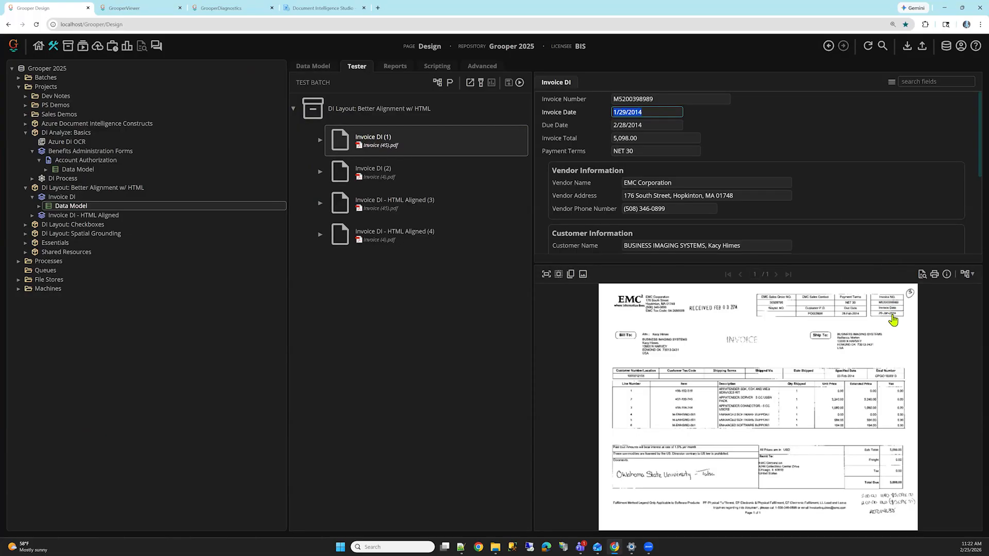
scroll(947, 333, "up", 2)
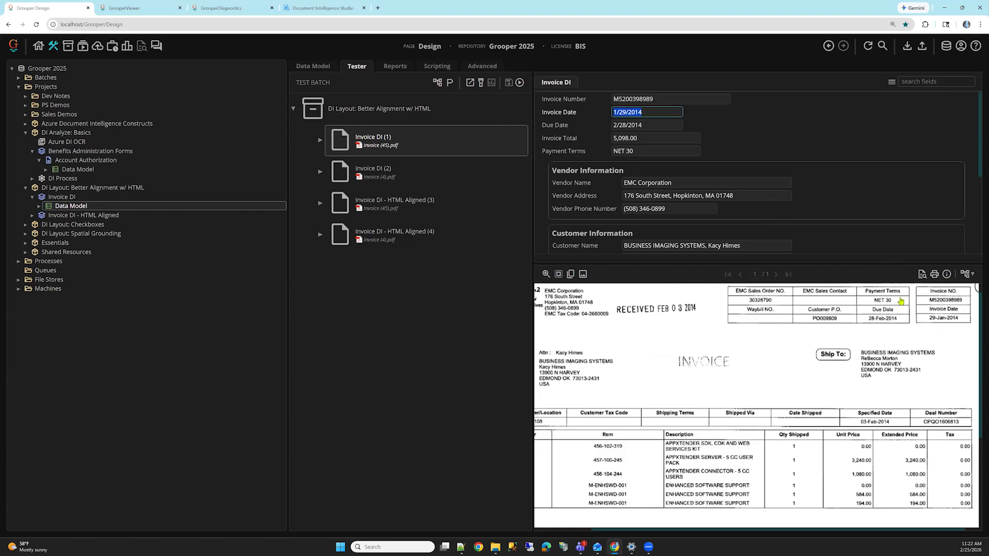
left_click(671, 128)
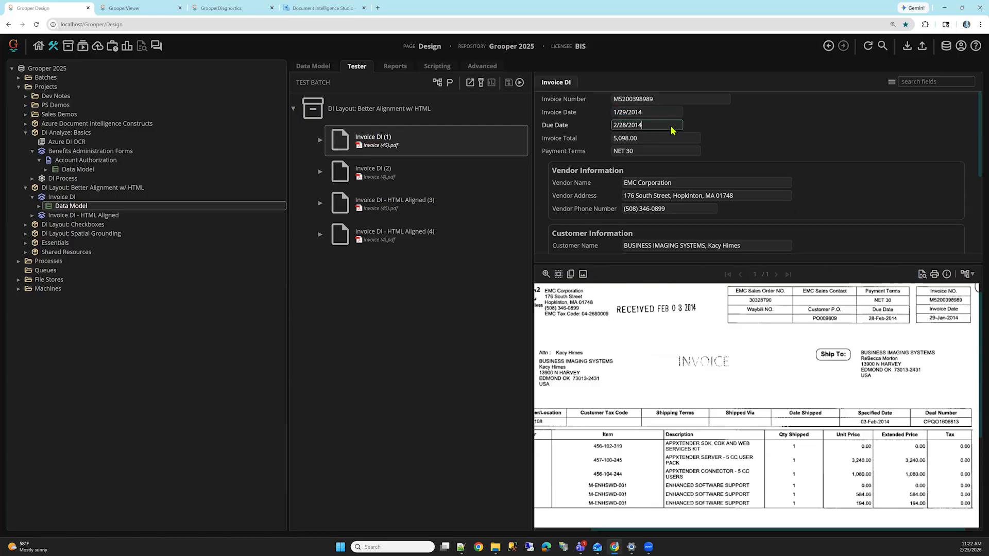
key("Tab")
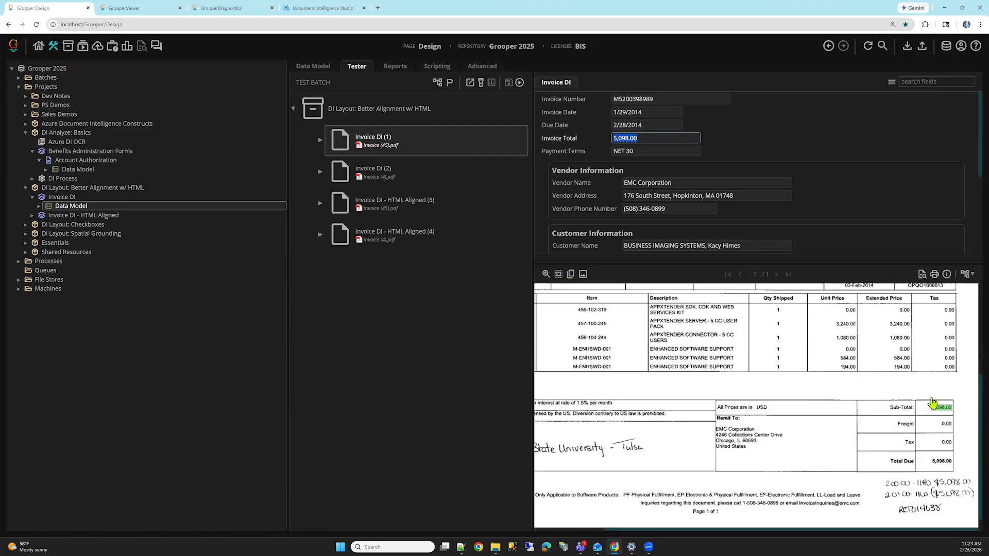
mouse_move(941, 413)
Step: Go through the first three Invoice Line Items rows of Invoice DI (1) and compare each cell's alignment with the invoice image
scroll(672, 159, "down", 3)
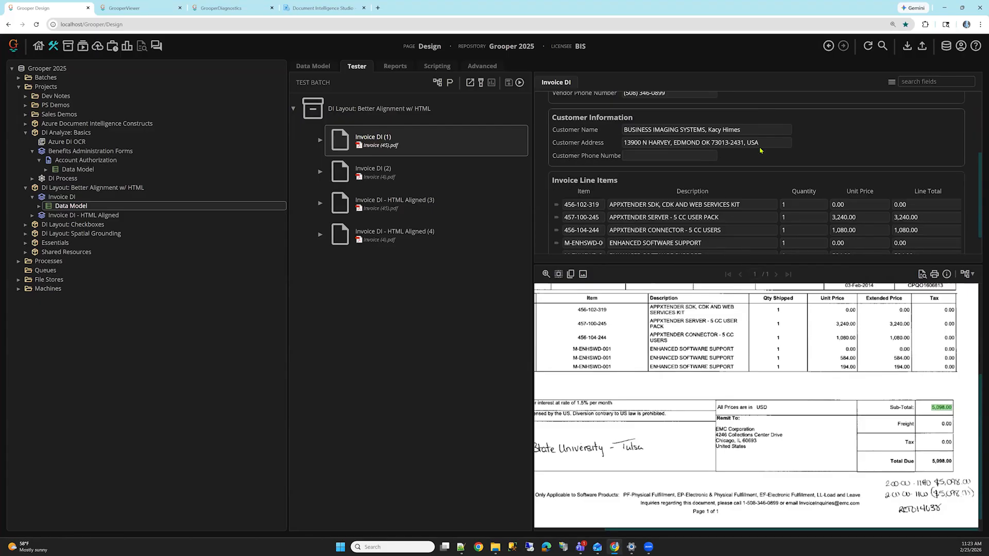
left_click(627, 206)
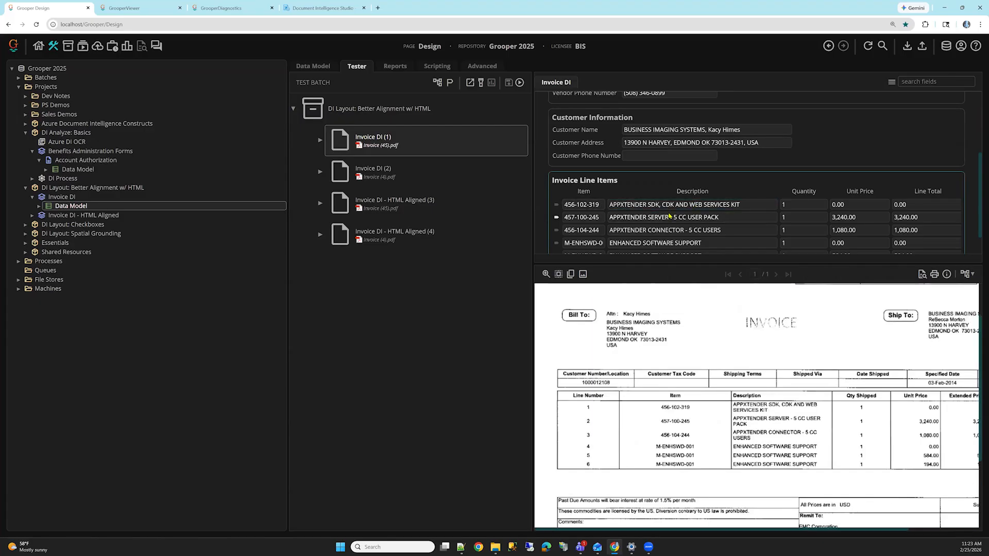
left_click(586, 209)
triple_click(643, 206)
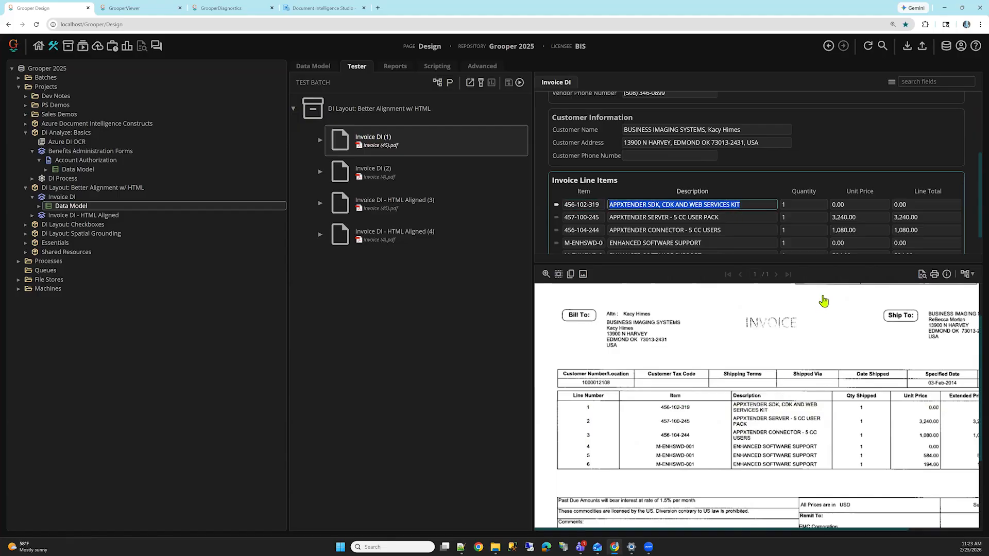
key("Tab")
key("Tab")
key("Tab")
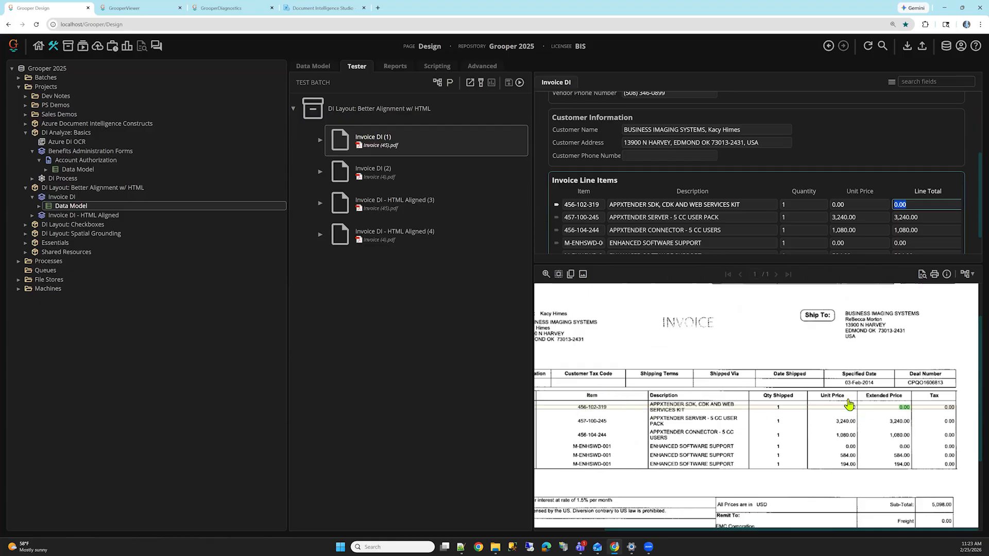
key("Tab")
key("Tab")
key("Tab")
key("Tab")
key("Tab")
key("Tab")
key("Tab")
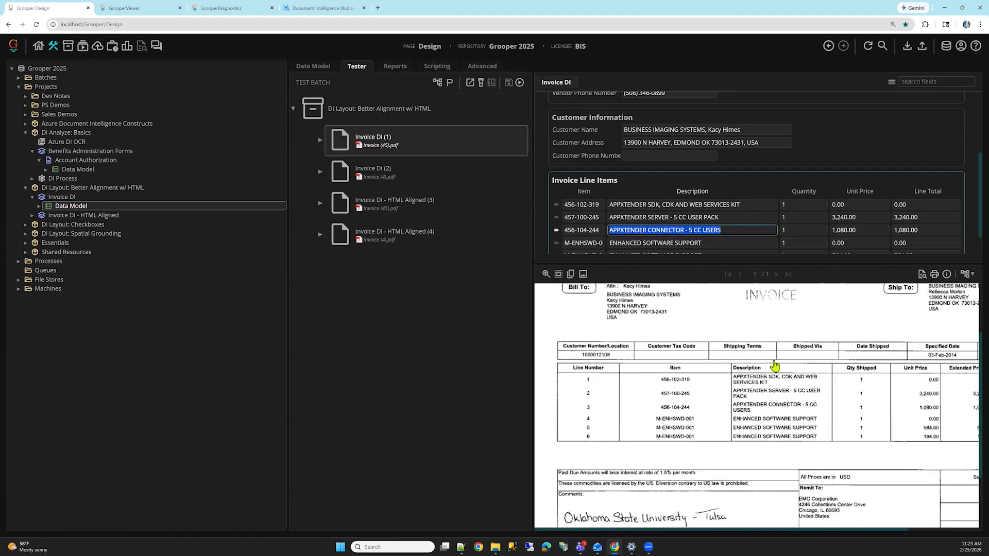
Step: Open the Fill Methods of the Data Model under Invoice DI - HTML Aligned
left_click(72, 206)
left_click(32, 215)
key("Down")
key("Down")
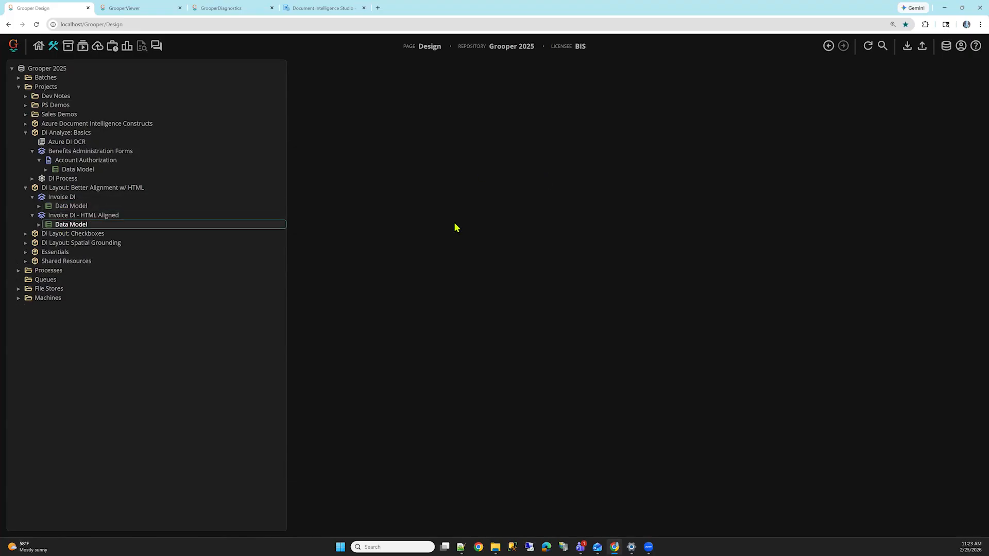
left_click(514, 229)
left_click(521, 229)
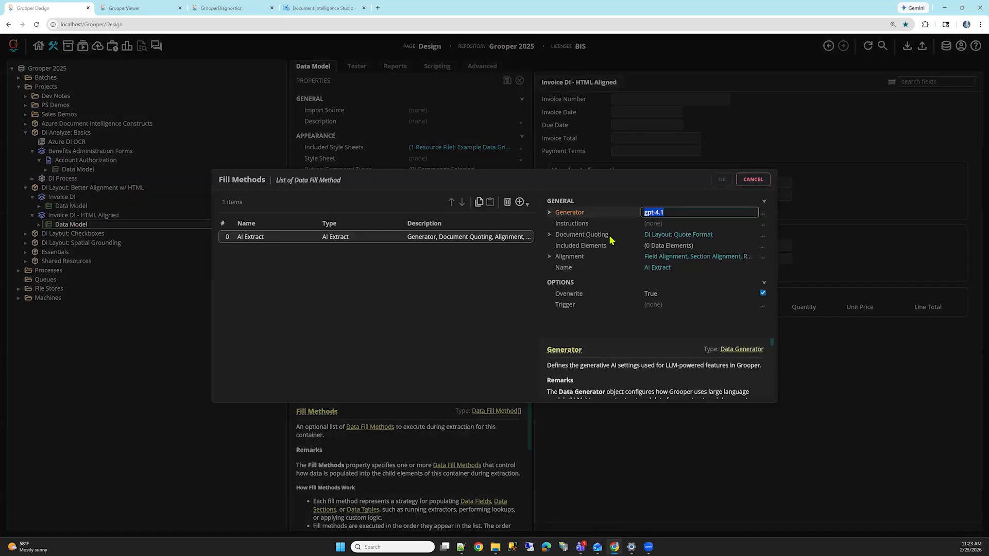
Step: Review the AI Extract method's Document Quoting format and its Field, Section and Row Alignment settings, and close the list without changes
double_click(611, 236)
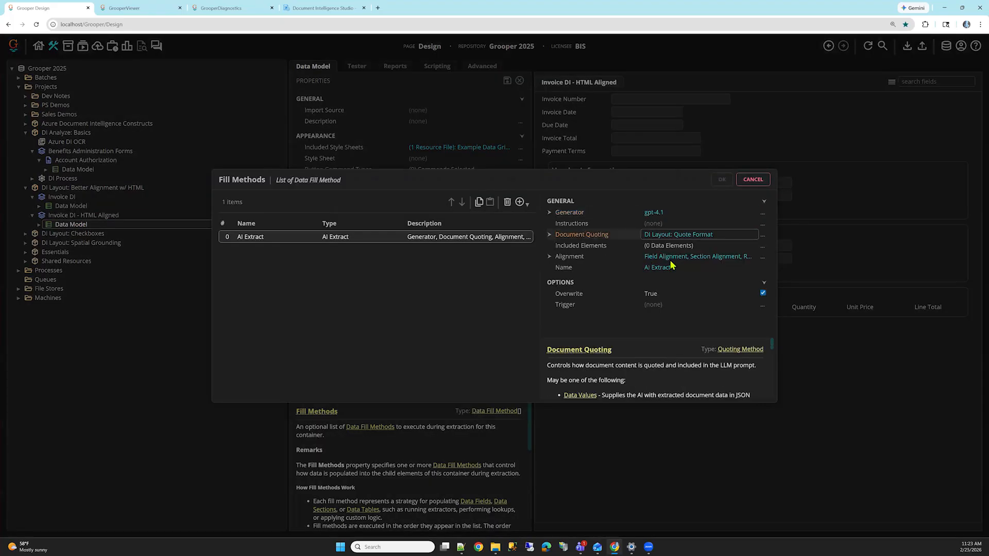
left_click(737, 257)
scroll(706, 266, "down", 1)
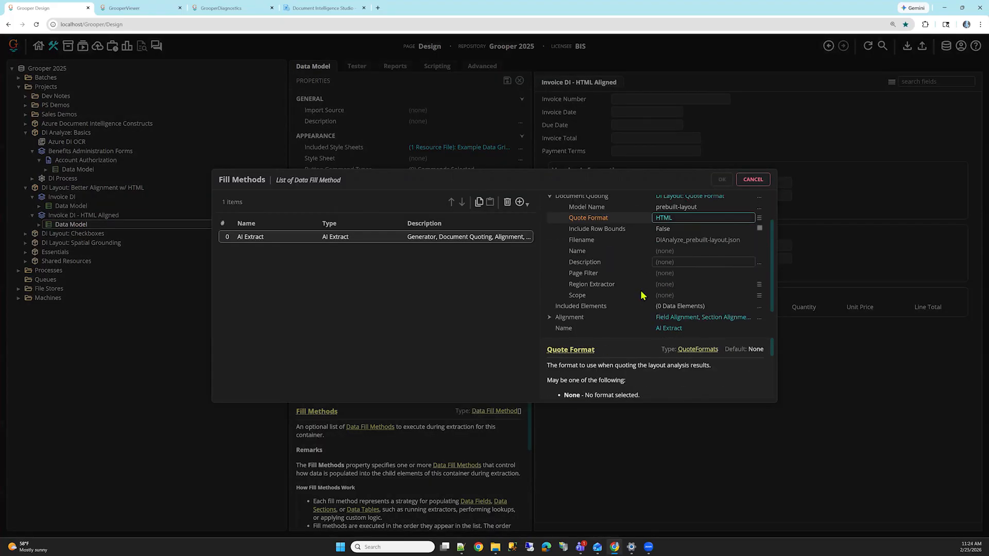
scroll(633, 287, "down", 1)
left_click(609, 280)
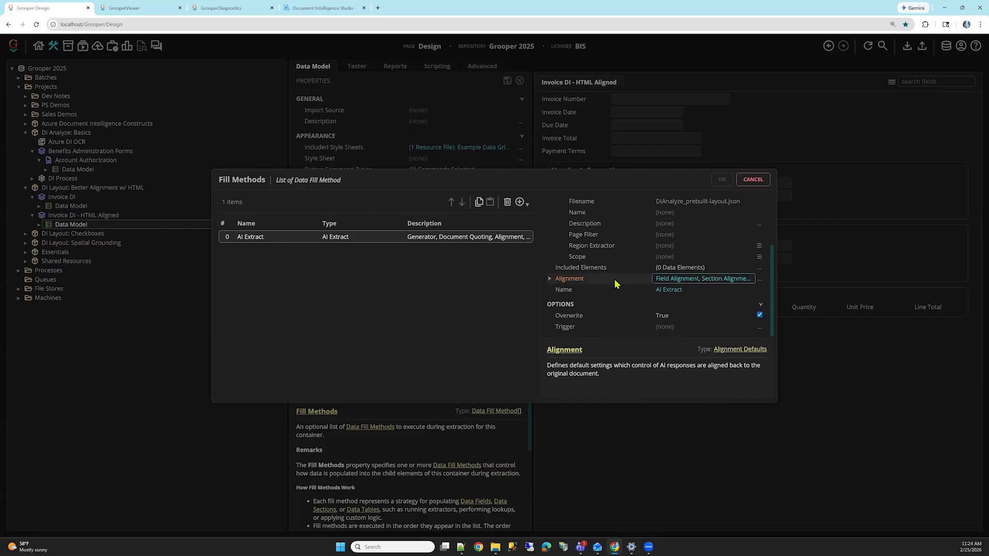
double_click(615, 281)
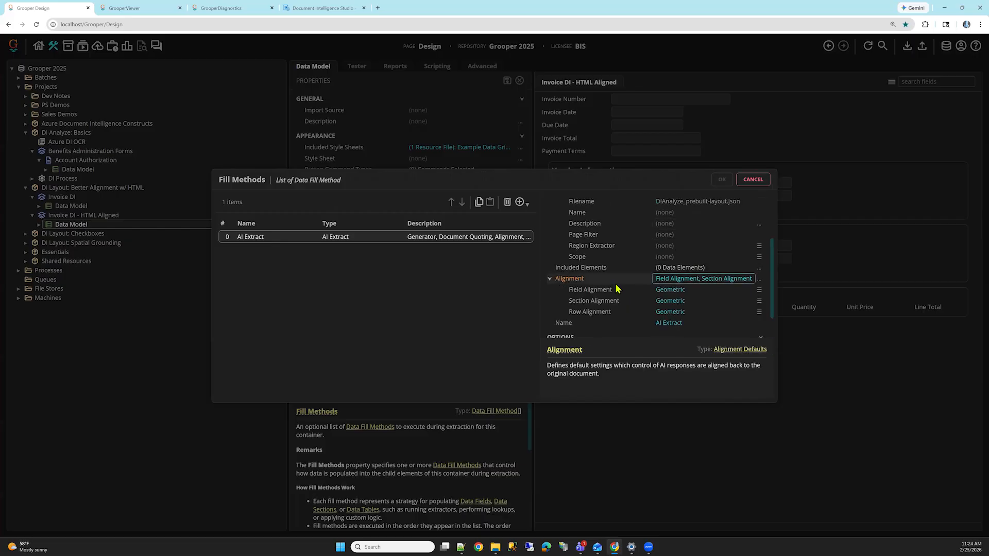
scroll(623, 278, "up", 2)
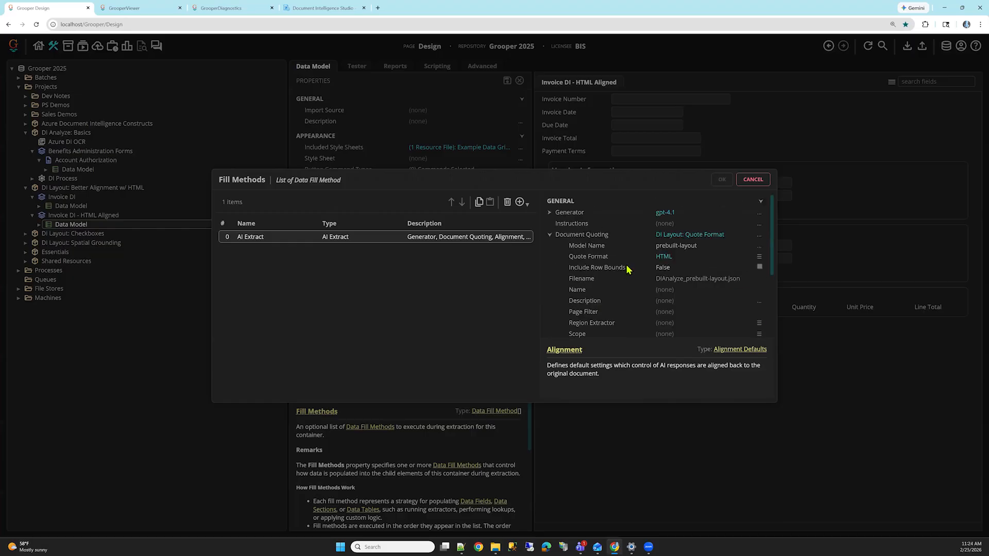
left_click(633, 259)
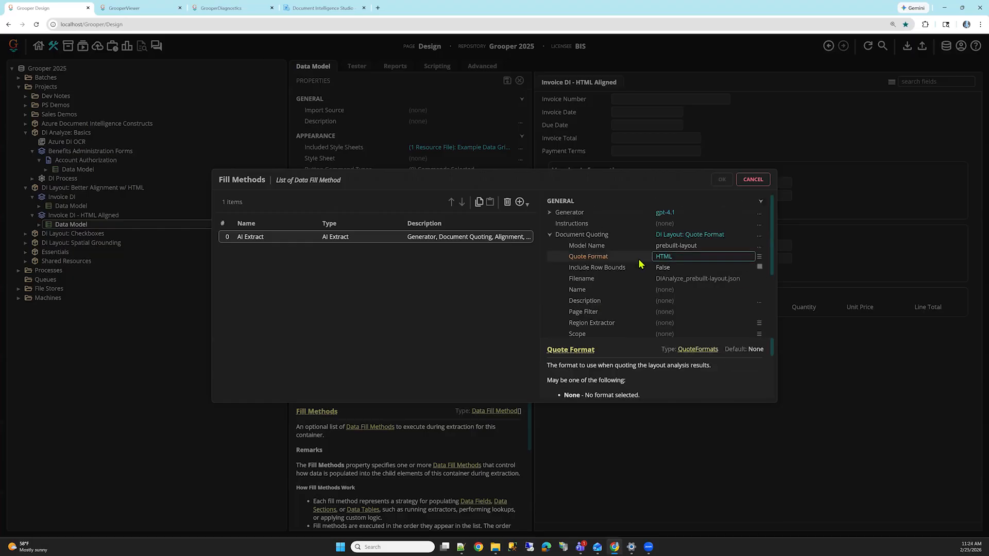
scroll(638, 263, "down", 3)
left_click(623, 256)
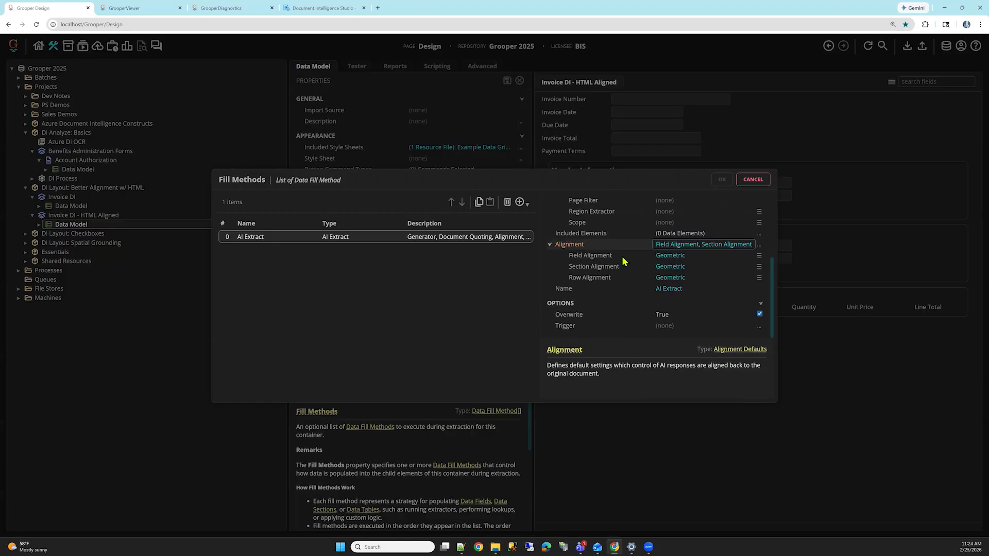
left_click(736, 257)
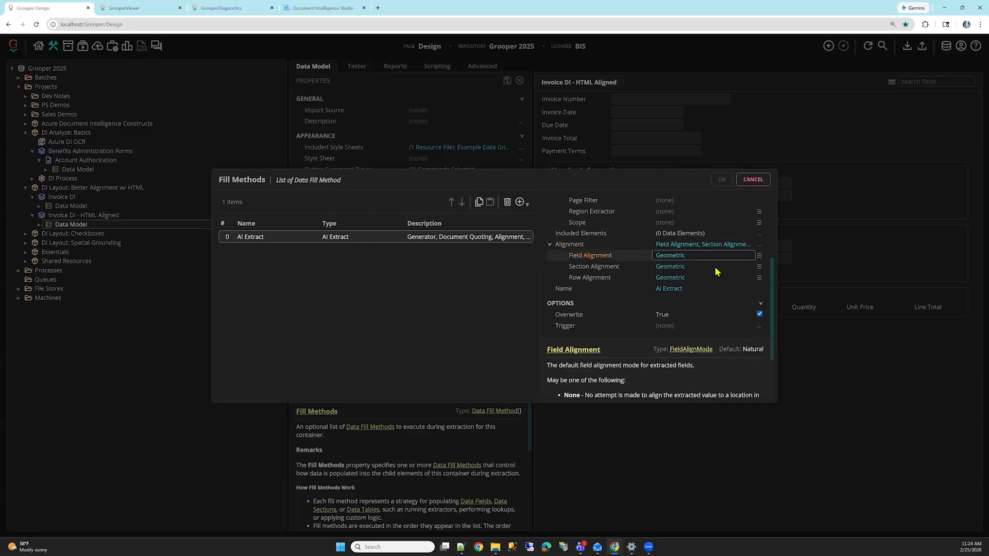
left_click(752, 180)
Step: Load Invoice DI - HTML Aligned (3) in the tester and check how its header, vendor and customer fields align on the image
left_click(357, 66)
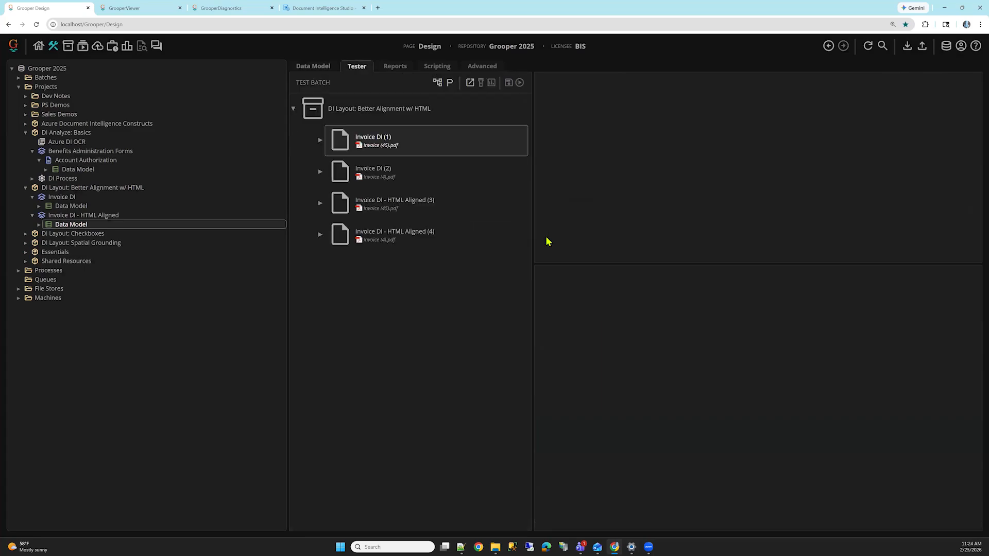
left_click(414, 199)
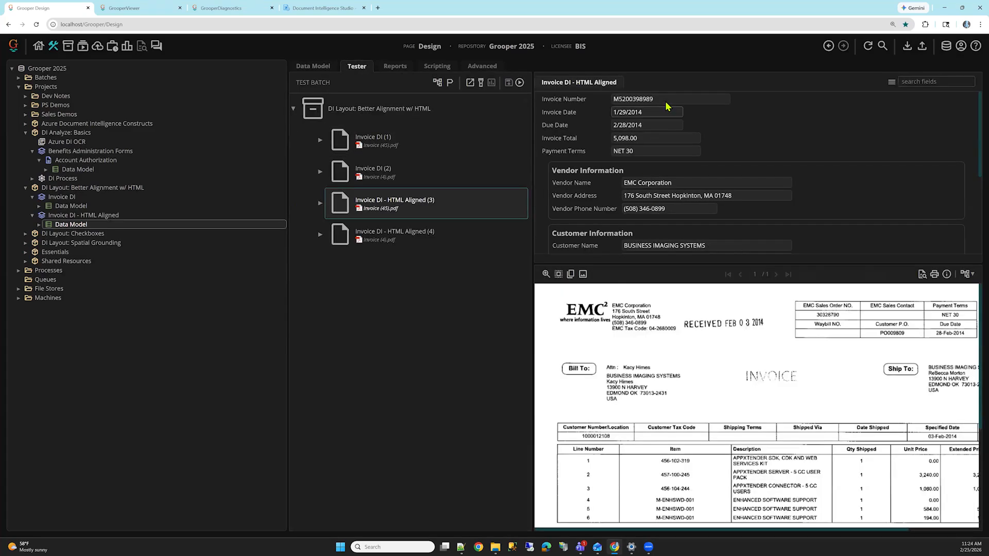
key("Tab")
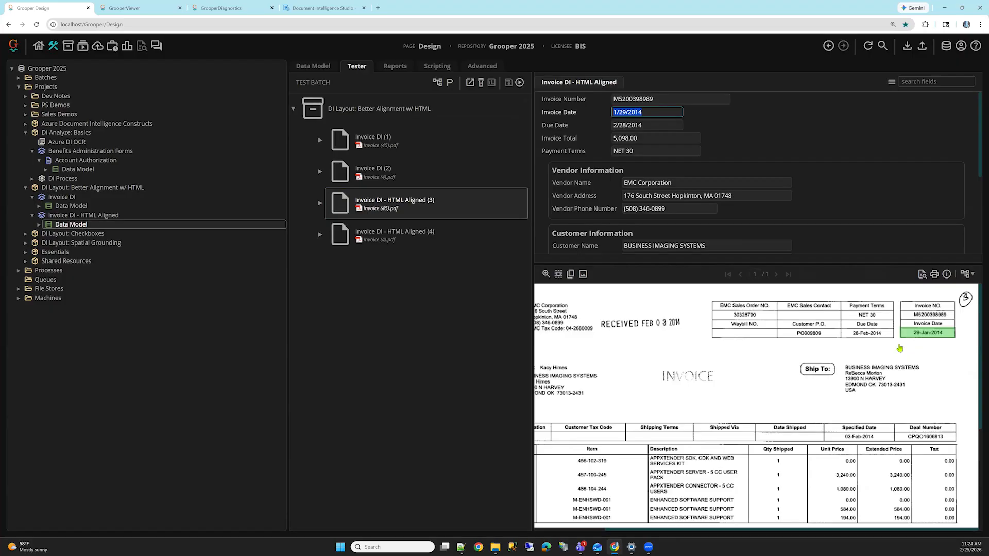
key("Tab")
key("Tab")
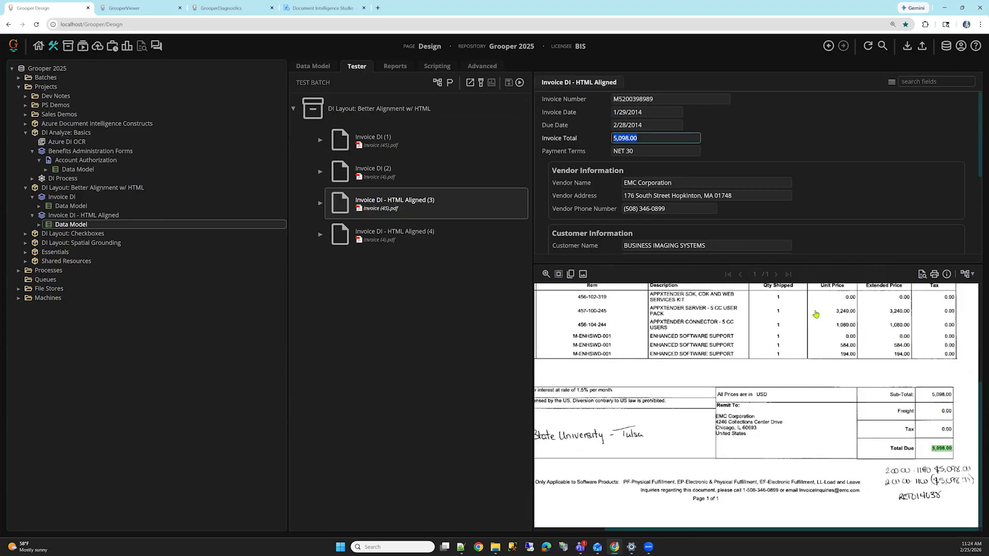
key("Tab")
key("Tab")
key("Tab")
key("Tab")
key("Tab")
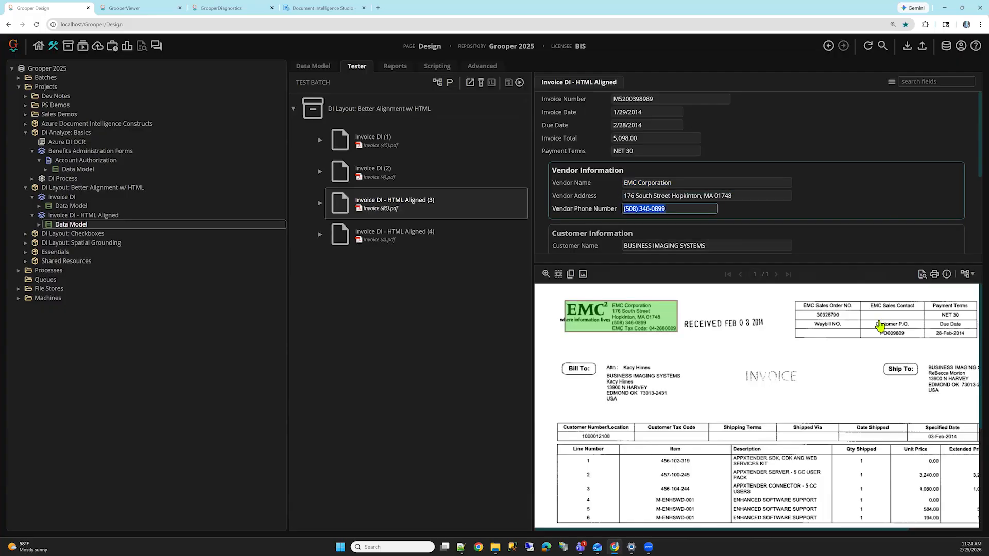
Step: Check how each cell in the first Invoice Line Items row of Invoice DI - HTML Aligned (3) aligns on the image
key("Tab")
key("Tab")
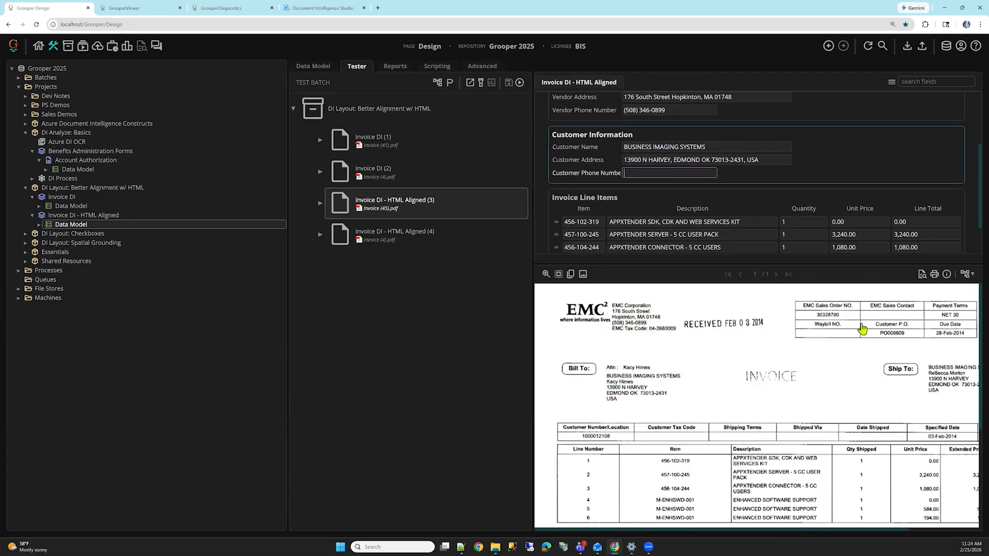
key("Tab")
key("Tab")
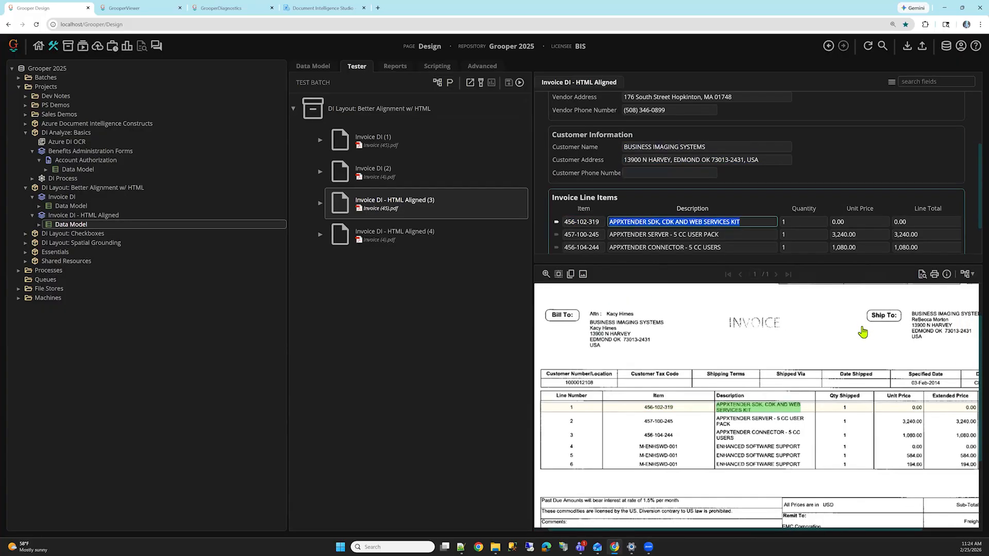
key("Tab")
key("Tab")
key("Tab")
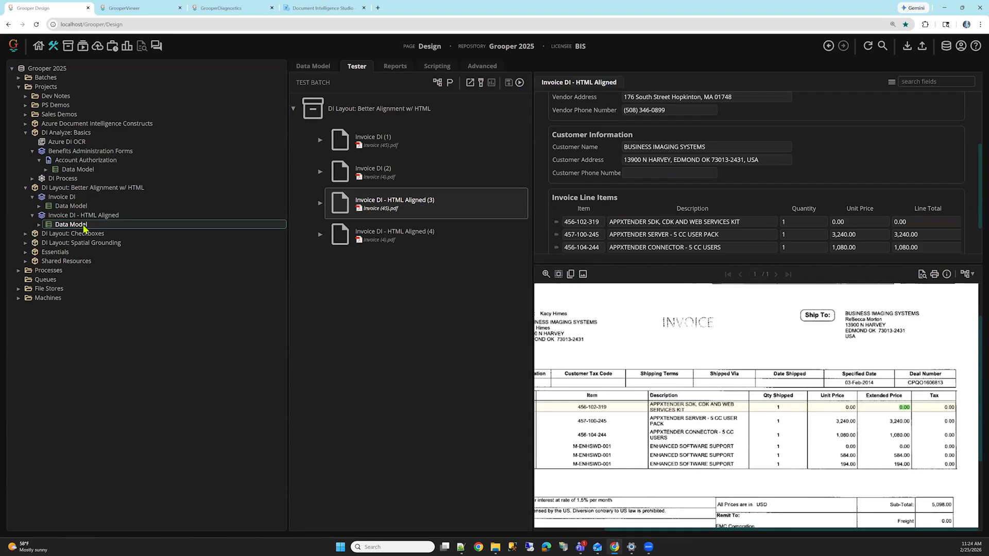
Step: Open the Checkboxes Data Model in the DI Layout: Checkboxes project and load the DI Layout: Checkboxes test batch in the tester
left_click(46, 234)
left_click(32, 206)
left_click(60, 216)
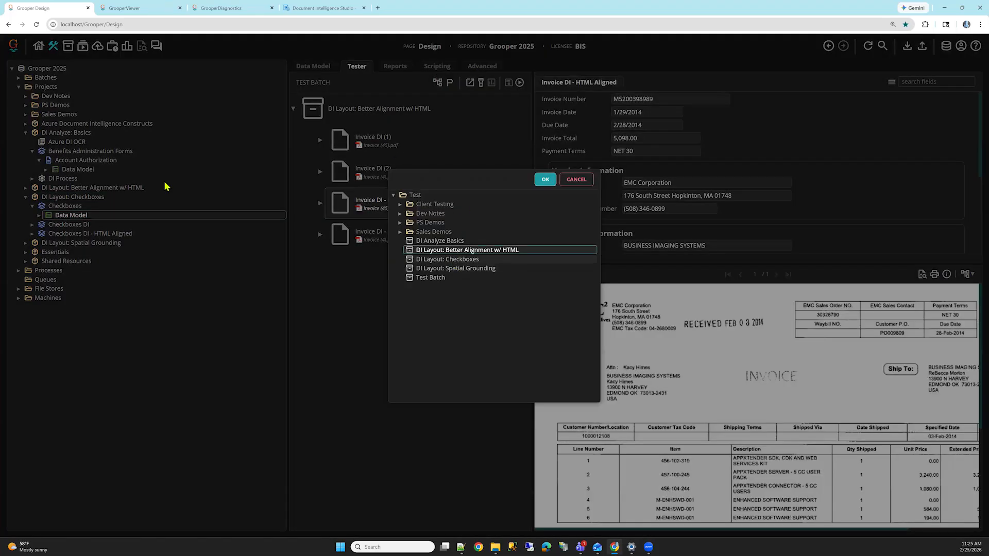
double_click(447, 259)
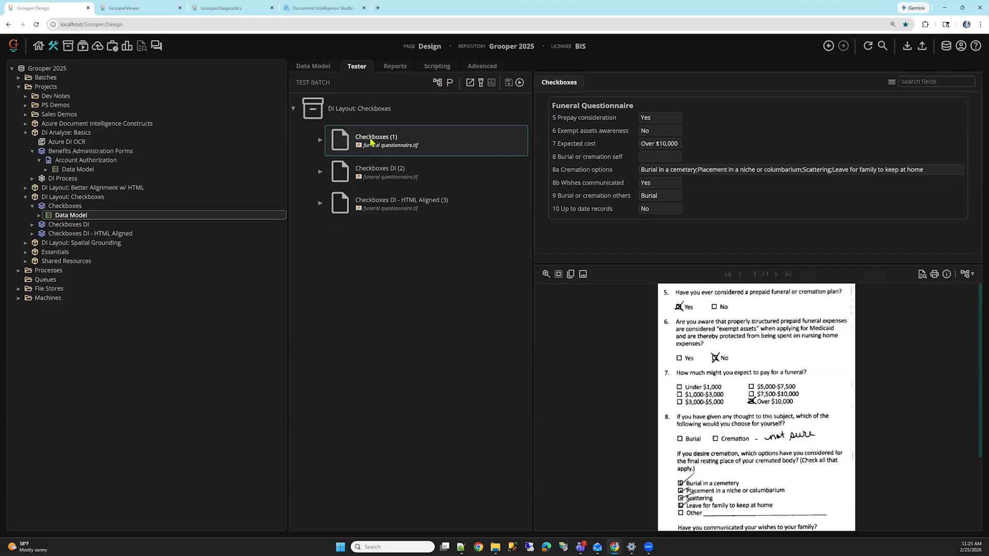
Step: Display the layout data overlay on Page 1 to inspect the detected checkboxes, and compare them with the extracted values of Checkboxes (1)
left_click(967, 275)
left_click(960, 325)
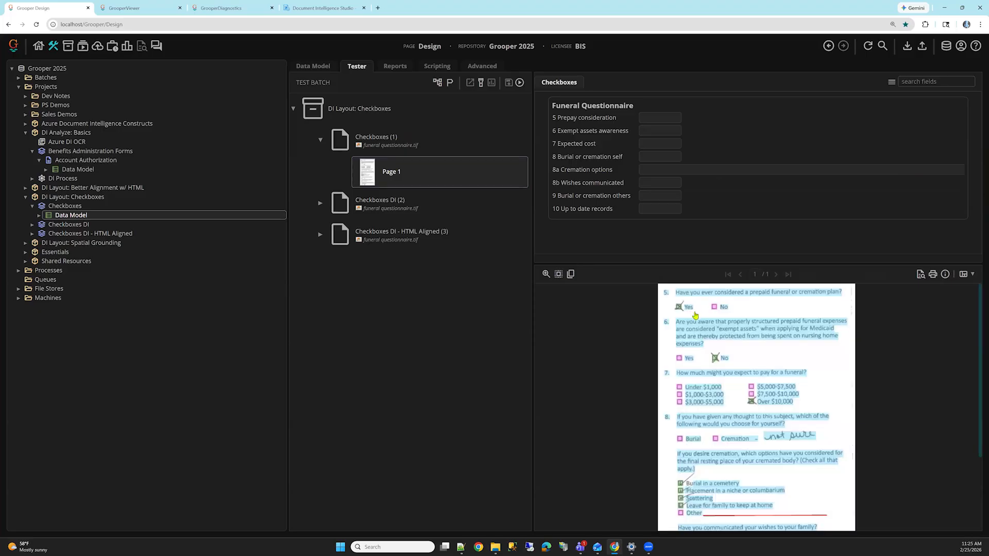
scroll(749, 378, "down", 3)
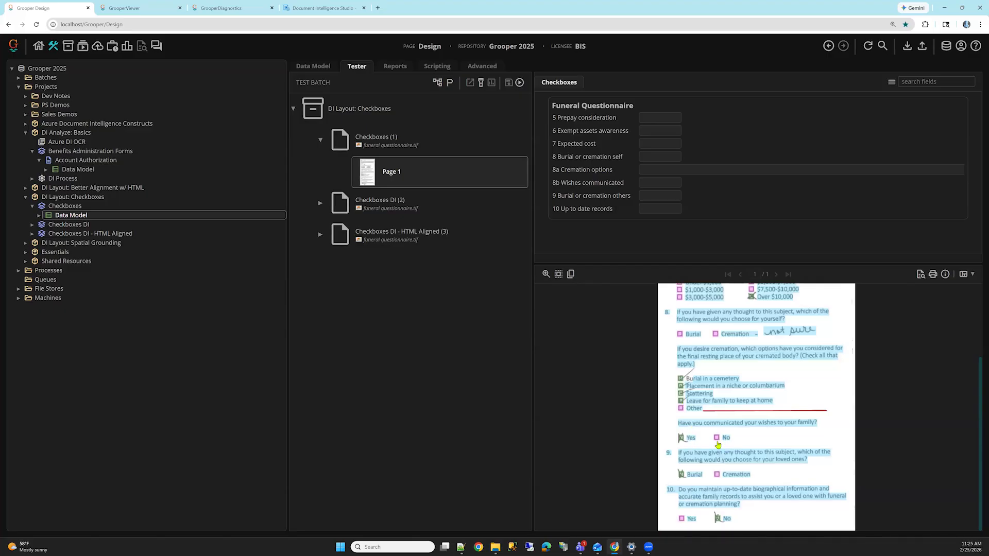
scroll(735, 432, "up", 3)
left_click(438, 140)
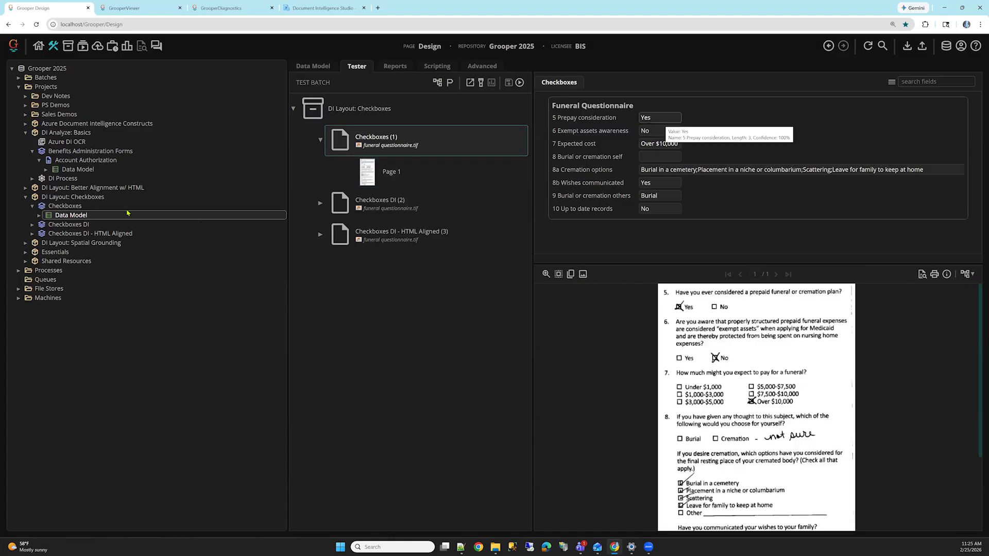
Step: View the Value Extractor property of the 5 Prepay consideration field under Funeral Questionnaire, and return to the Checkboxes Data Model's properties
left_click(39, 215)
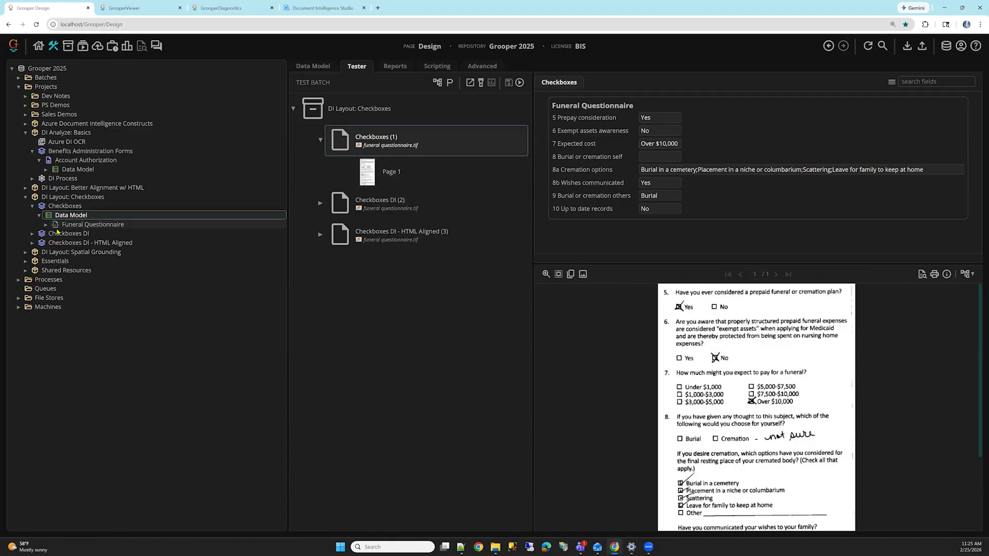
left_click(45, 225)
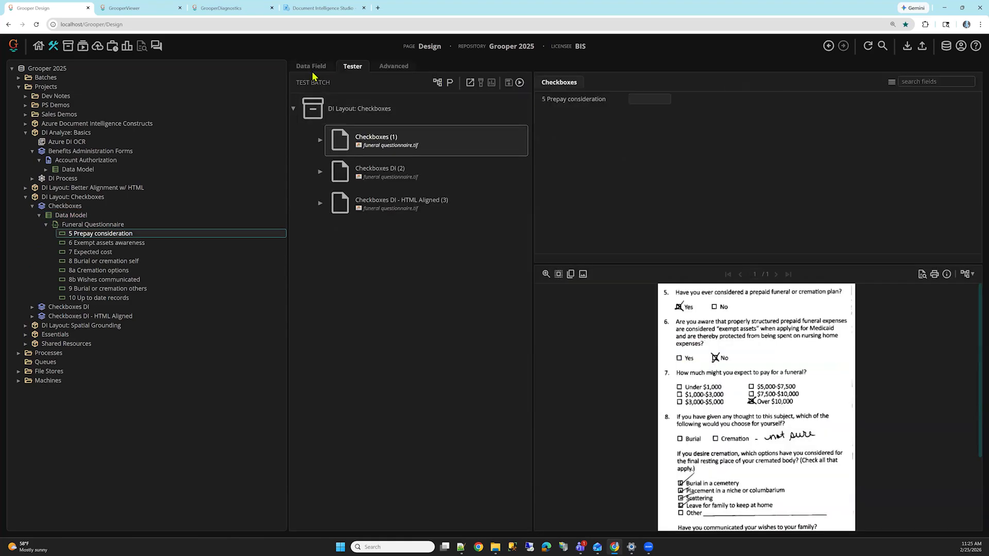
left_click(311, 68)
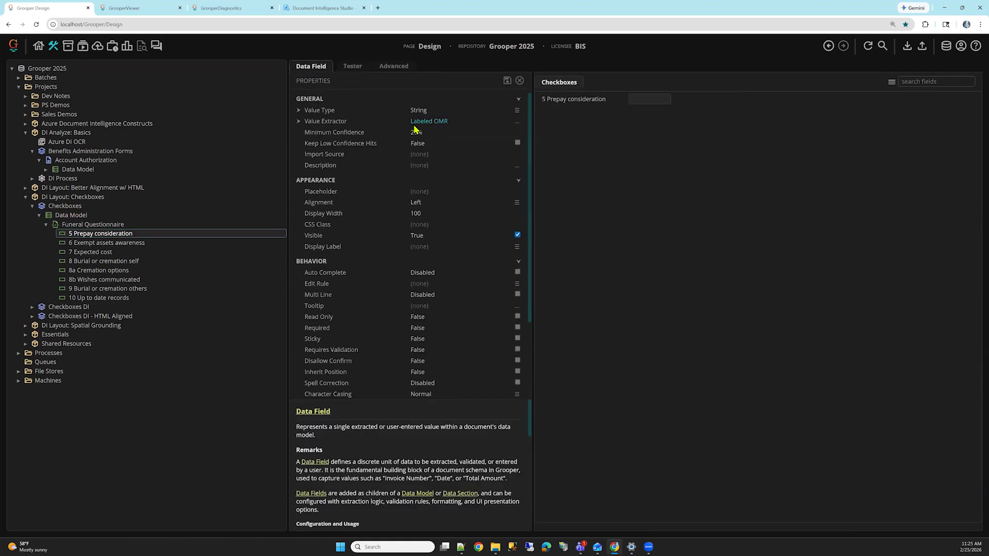
left_click(126, 217)
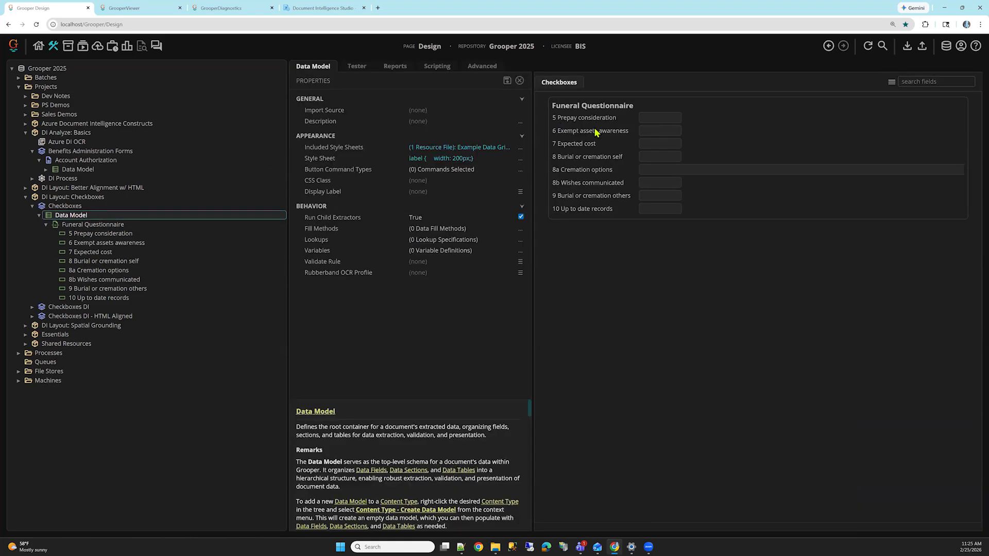
Step: Check how the Funeral Questionnaire values of Checkboxes (1), from 5 Prepay consideration to 10 Up to date records, align on the image
left_click(672, 120)
key("Tab")
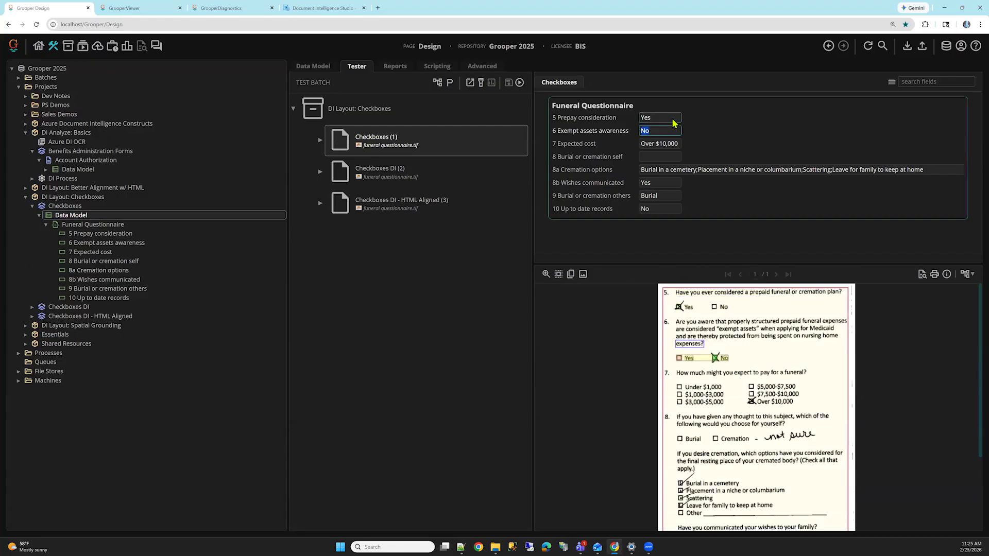
key("Tab")
key("Tab")
key("Tab")
key("Tab")
key("Tab")
key("Tab")
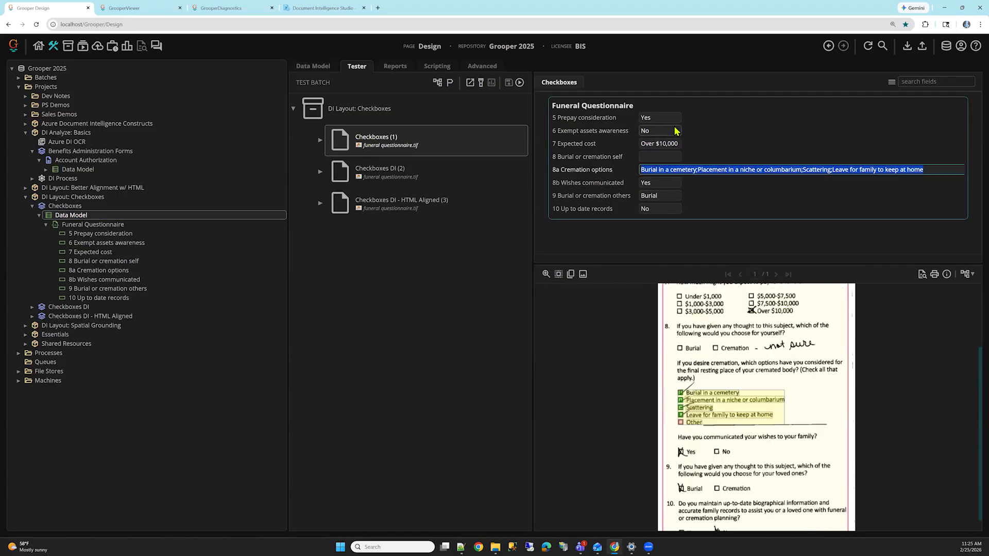
left_click(367, 139)
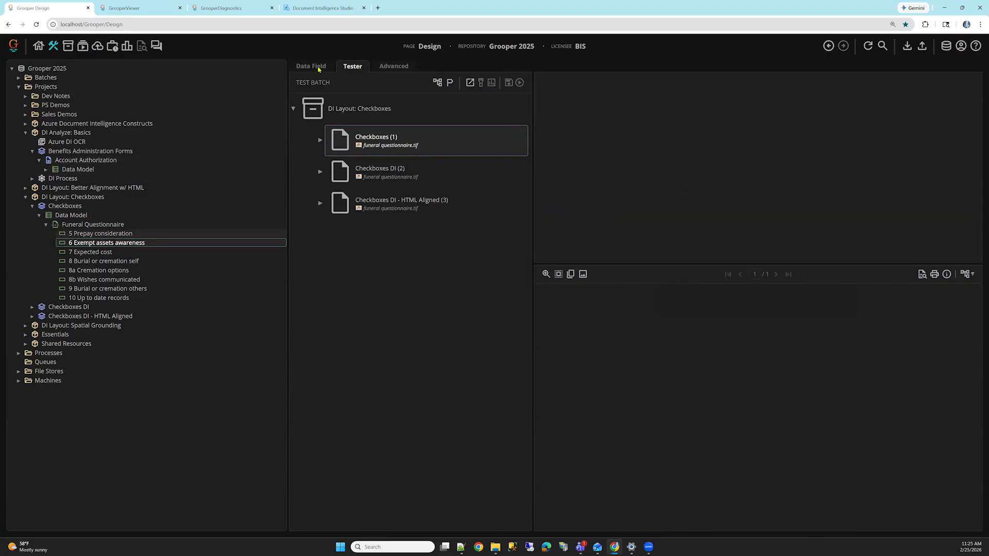
Step: Review the Value Extractor property of the remaining Funeral Questionnaire fields in the Checkboxes Data Model, ending with 10 Up to date records
left_click(101, 255)
left_click(114, 281)
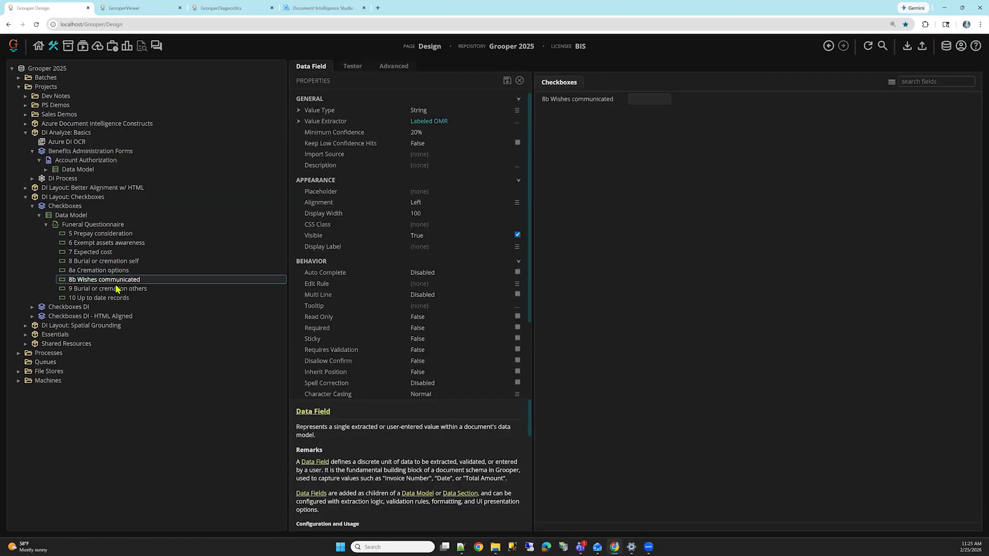
left_click(120, 290)
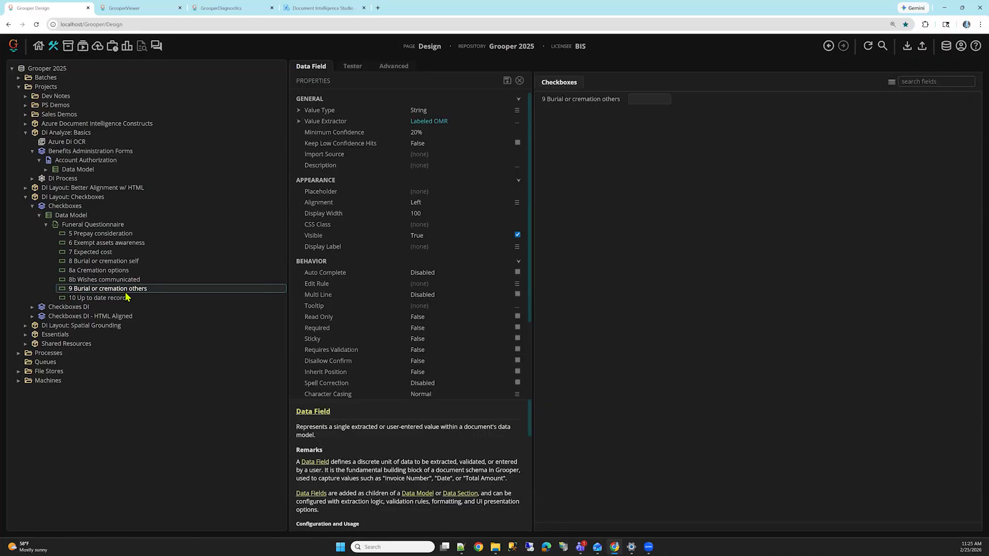
left_click(160, 301)
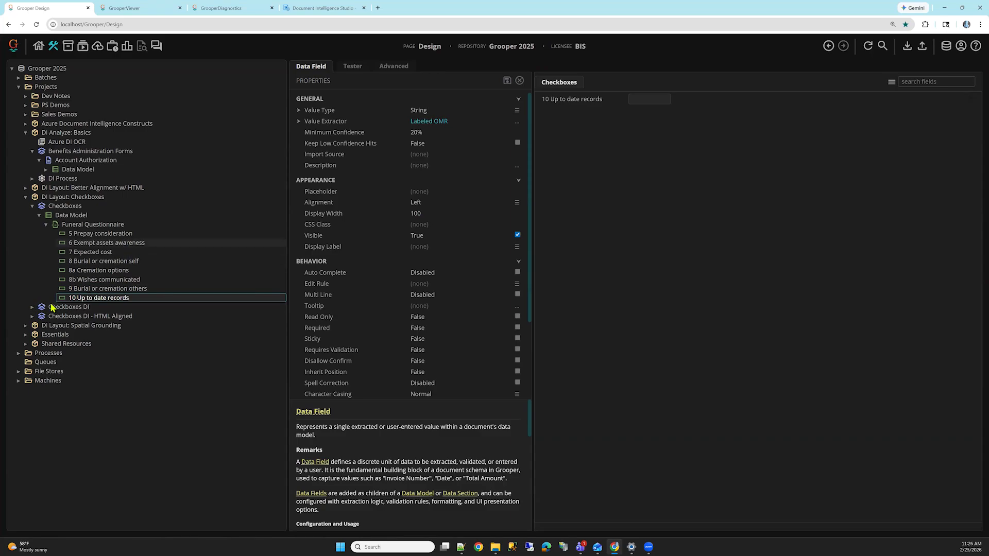
Step: Expand the Checkboxes DI Data Model and review the Value Extractor property of each Funeral Questionnaire field, from 5 Prepay consideration to 10 Up to date records
left_click(32, 307)
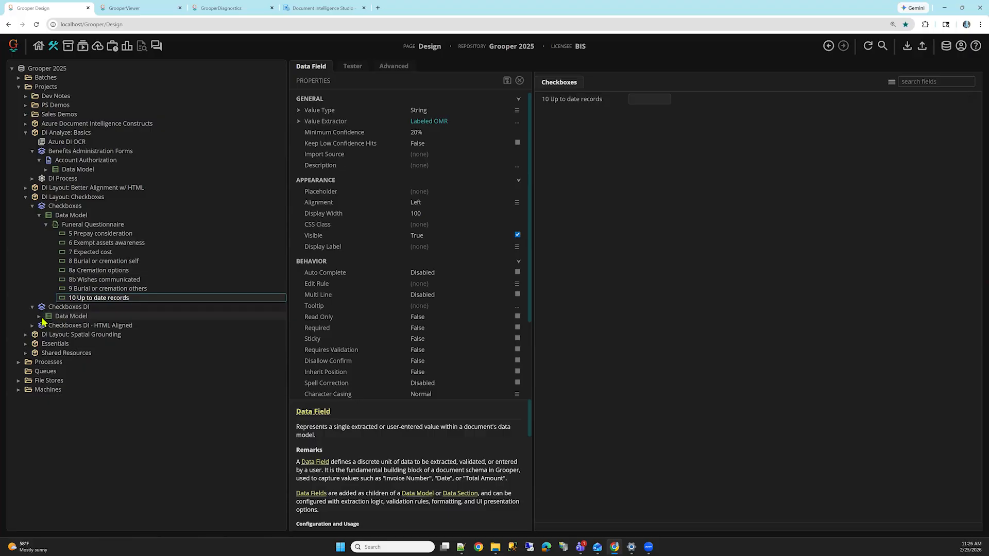
left_click(40, 317)
double_click(84, 316)
left_click(48, 327)
left_click(93, 336)
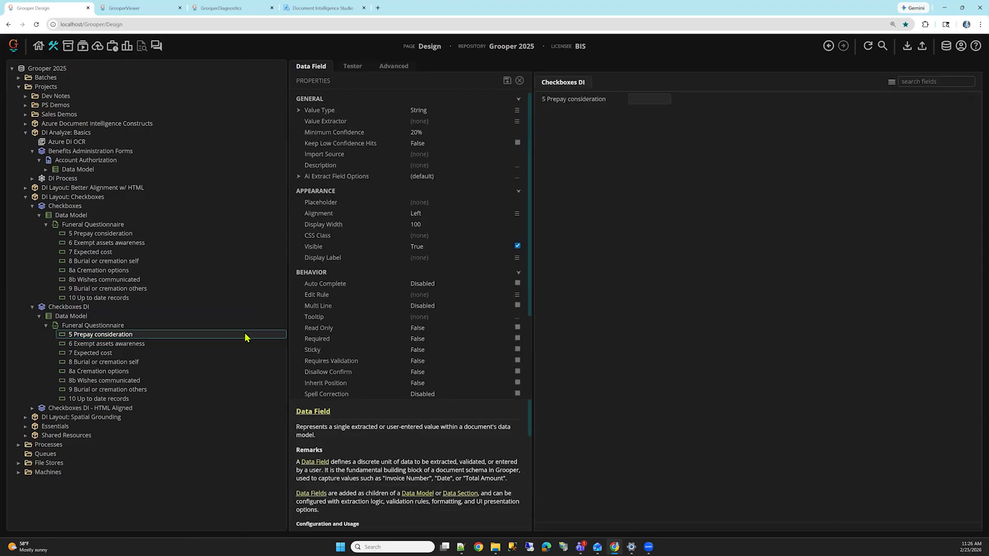
key("Down")
key("Down")
key("Down")
key("Down")
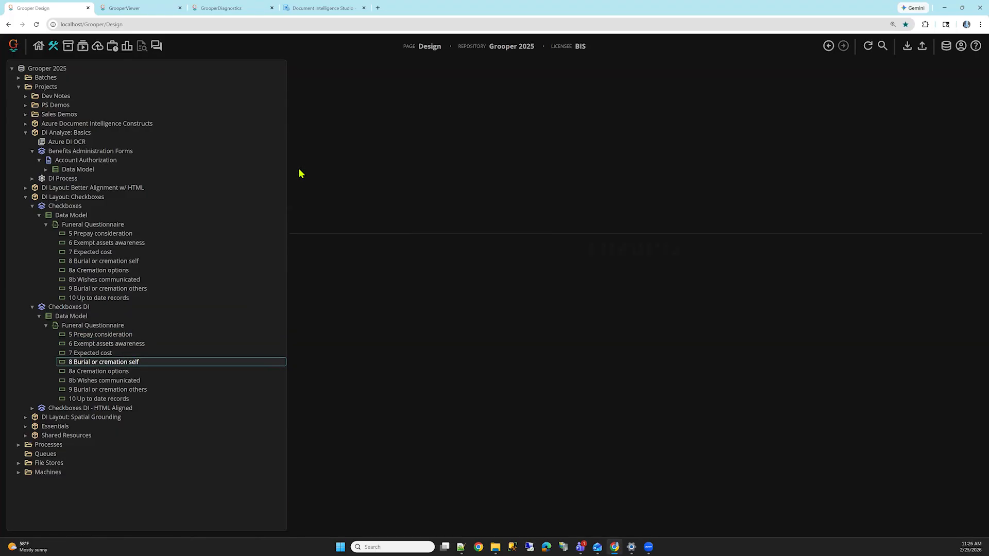
key("Down")
key("Down")
key("Down")
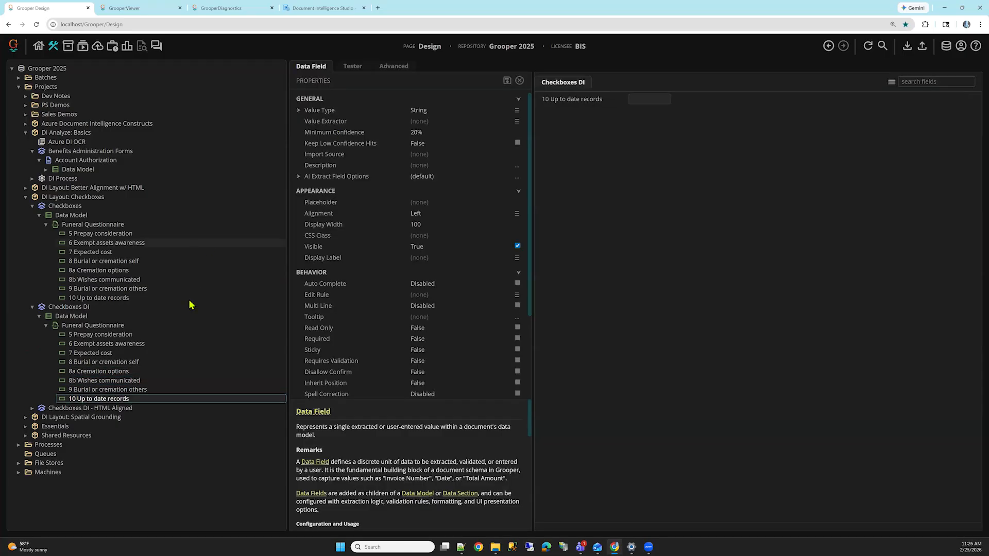
Step: Open the Checkboxes DI Data Model in the tester and display the extracted values of Checkboxes DI (2)
left_click(126, 316)
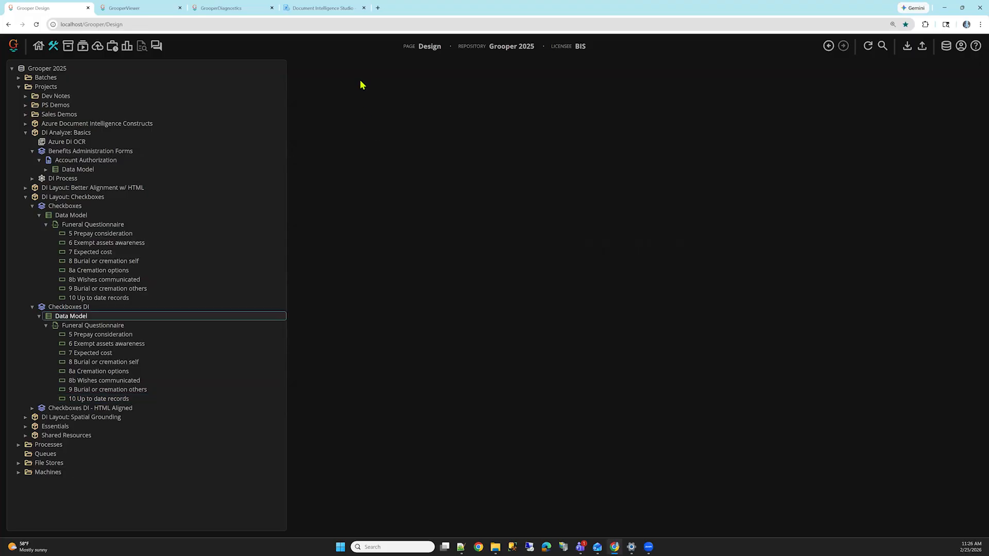
left_click(357, 67)
left_click(424, 170)
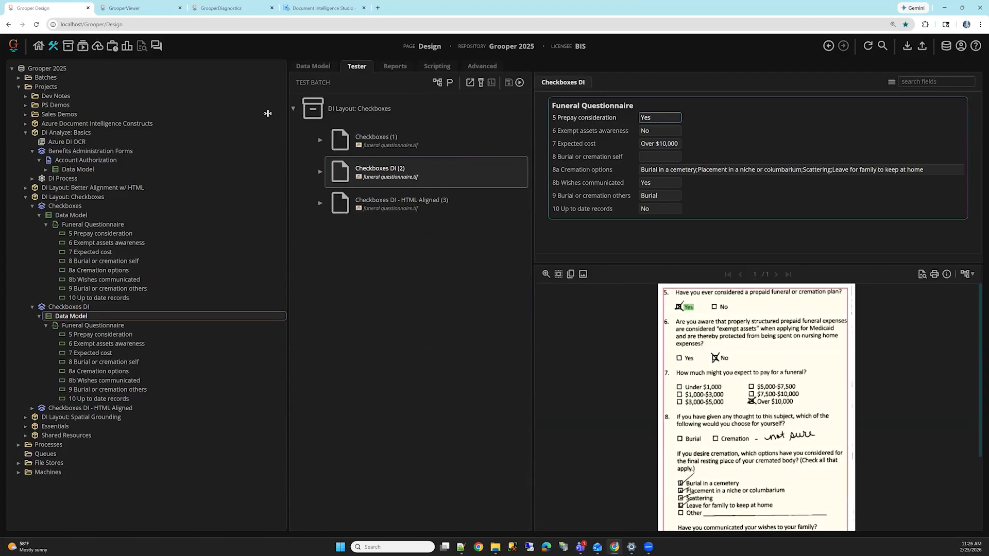
Step: Inspect the Document Quoting setting of the Checkboxes DI Data Model's AI Extract fill method, and return to the tester without changes
left_click(313, 66)
left_click(520, 229)
left_click(549, 235)
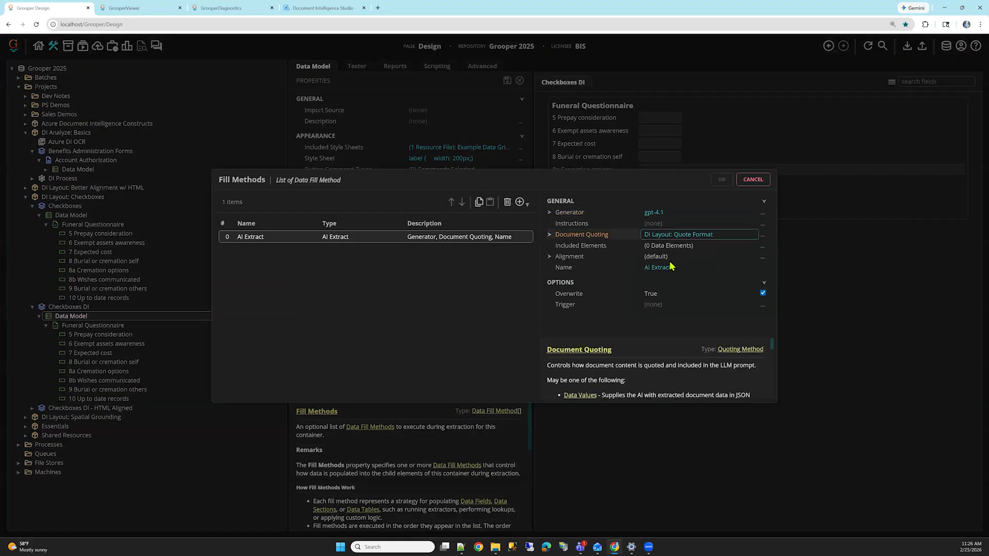
left_click(752, 179)
left_click(357, 66)
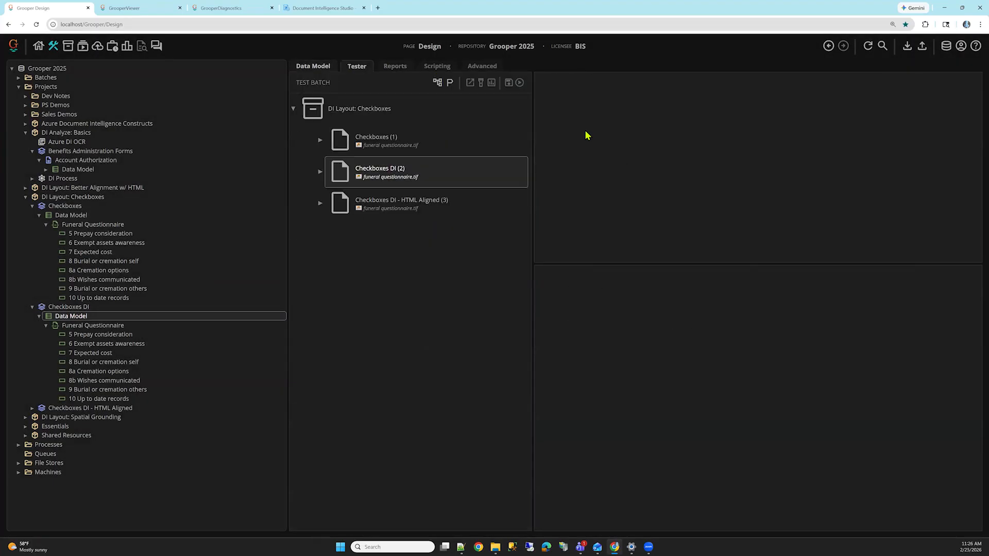
Step: Check how the values of Checkboxes DI (2), from 5 Prepay consideration to 8b Wishes communicated, align on the questionnaire image
left_click(660, 119)
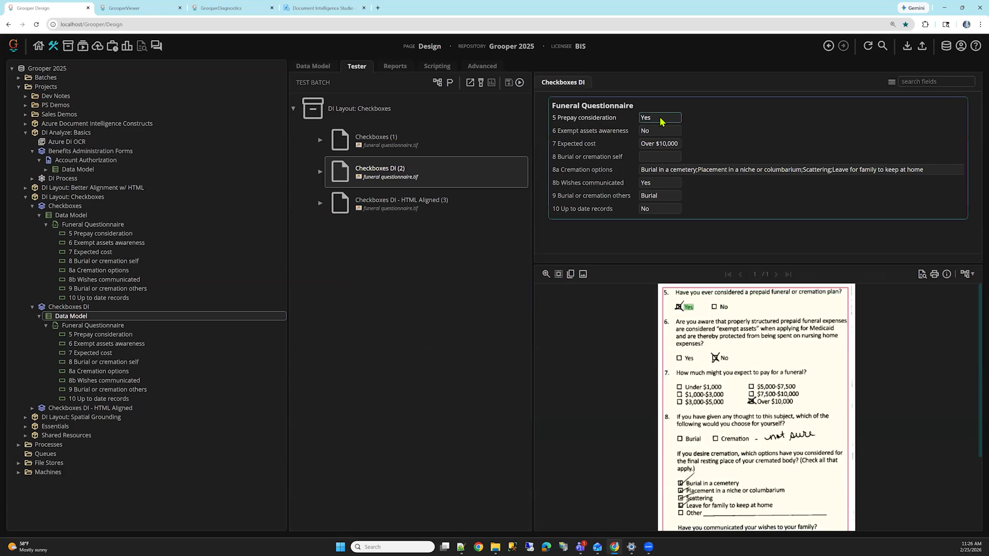
key("Tab")
key("Tab")
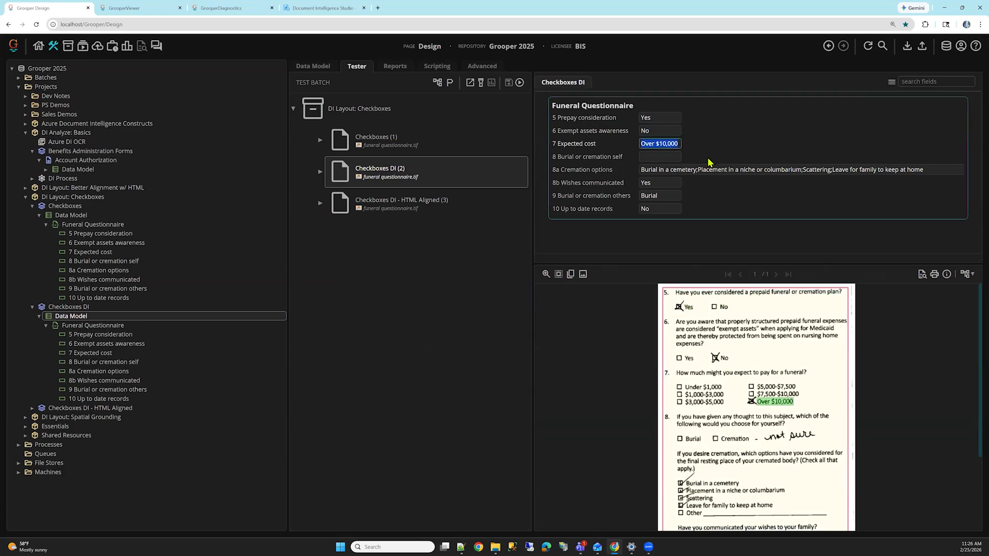
key("Tab")
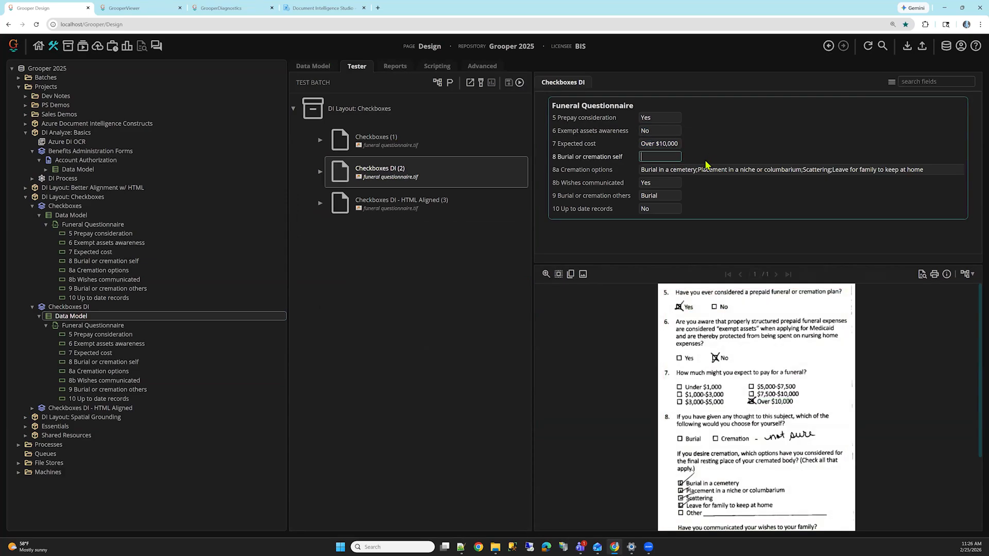
key("Tab")
key("Tab")
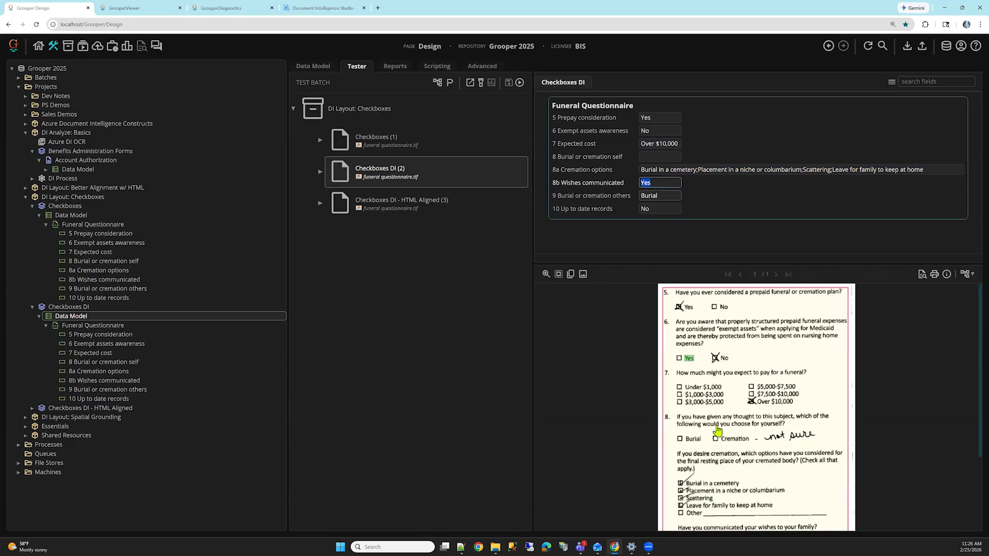
scroll(686, 480, "down", 2)
scroll(686, 481, "down", 1)
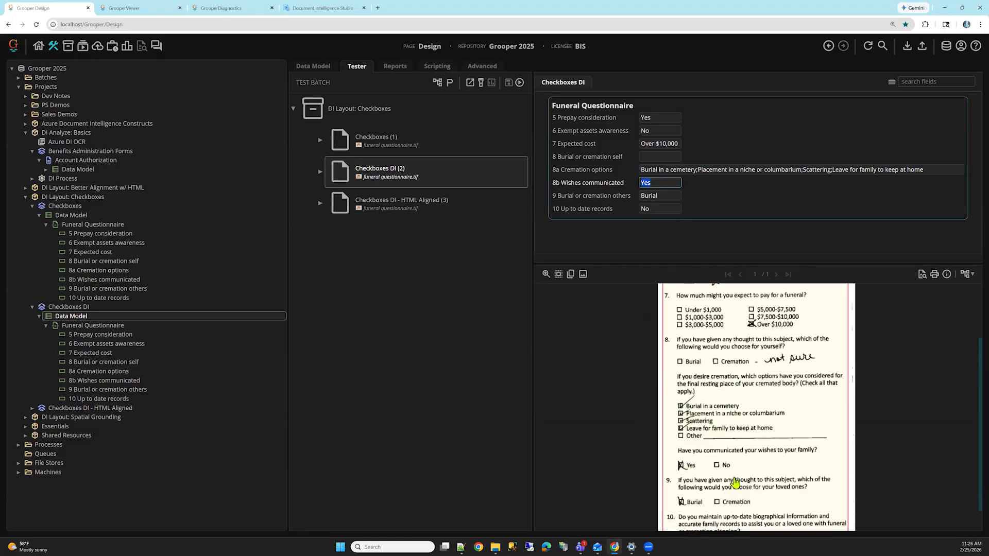
Step: Load Checkboxes DI - HTML Aligned (3) and check how each Funeral Questionnaire value aligns on the image
left_click(400, 206)
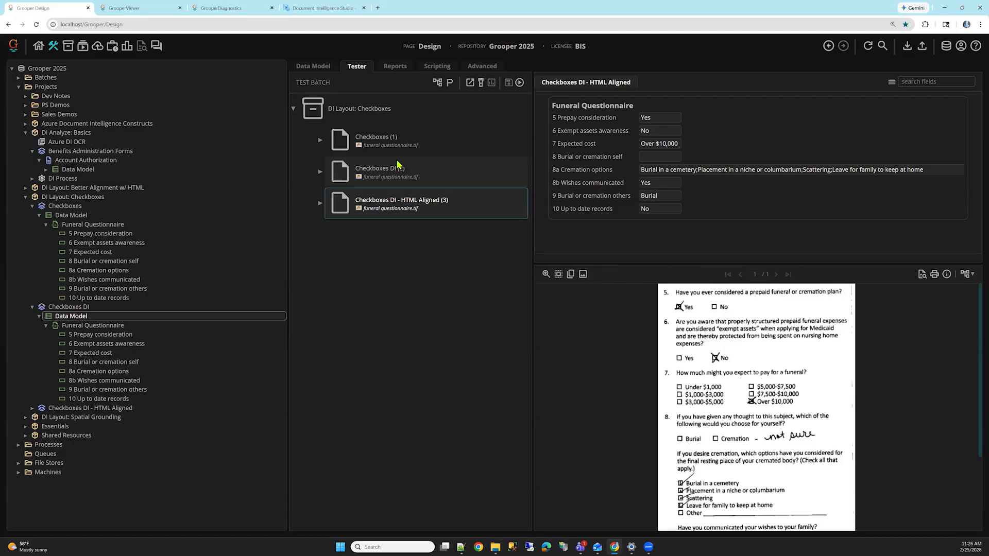
left_click(663, 122)
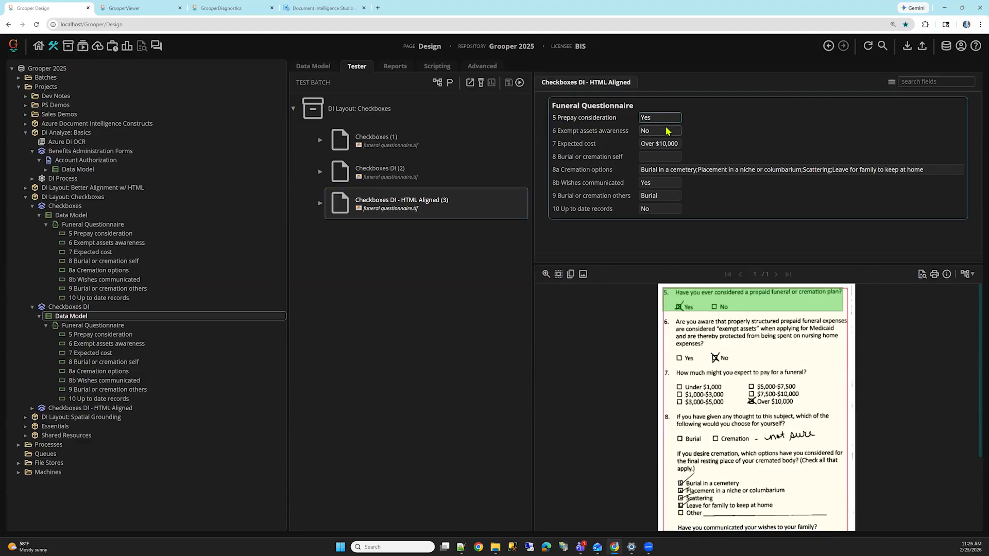
mouse_move(666, 129)
key("Tab")
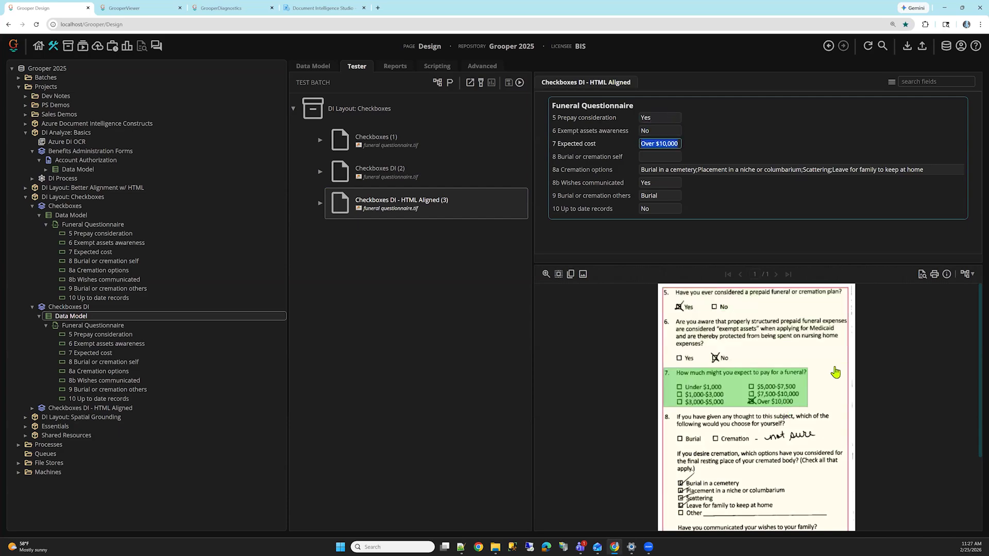
key("Tab")
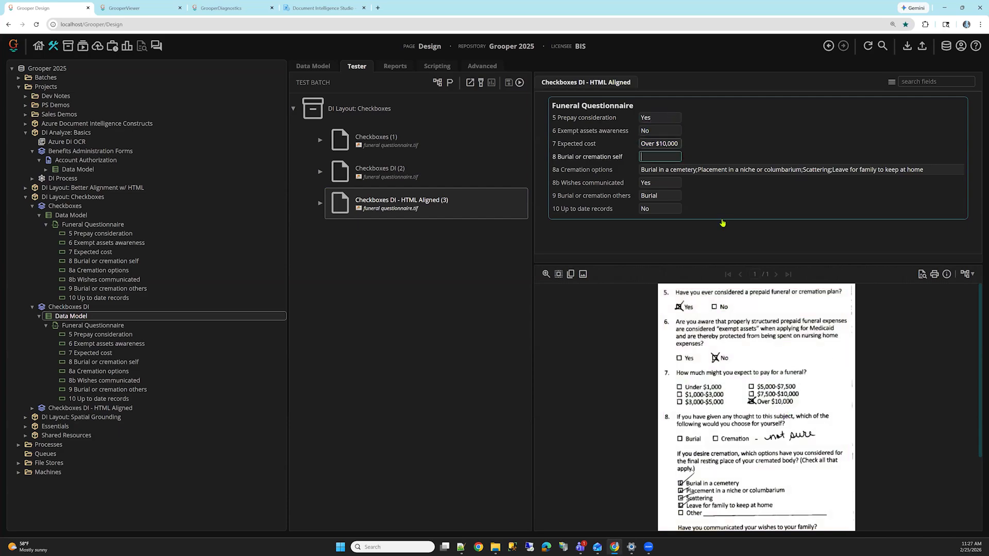
key("shift+Tab")
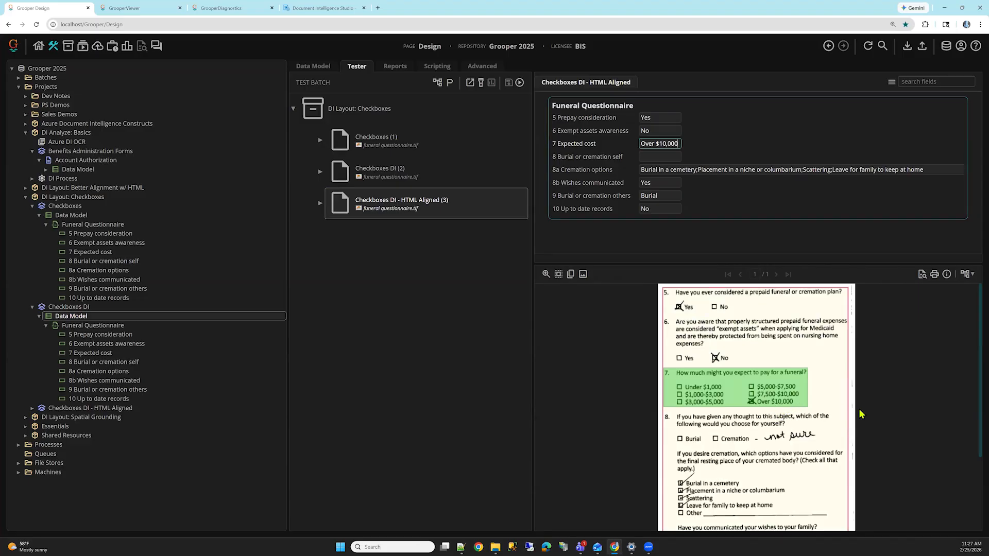
key("Tab")
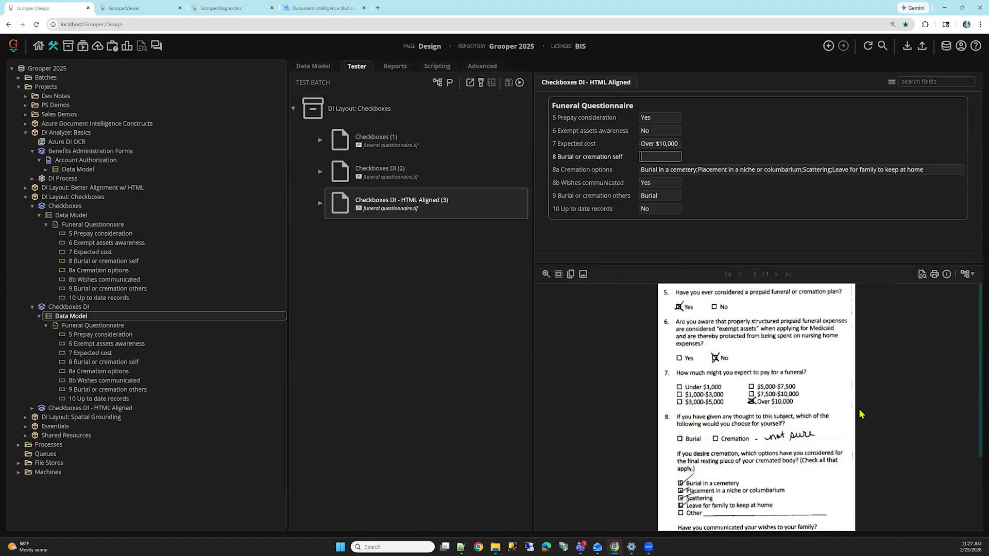
key("Tab")
key("Tab")
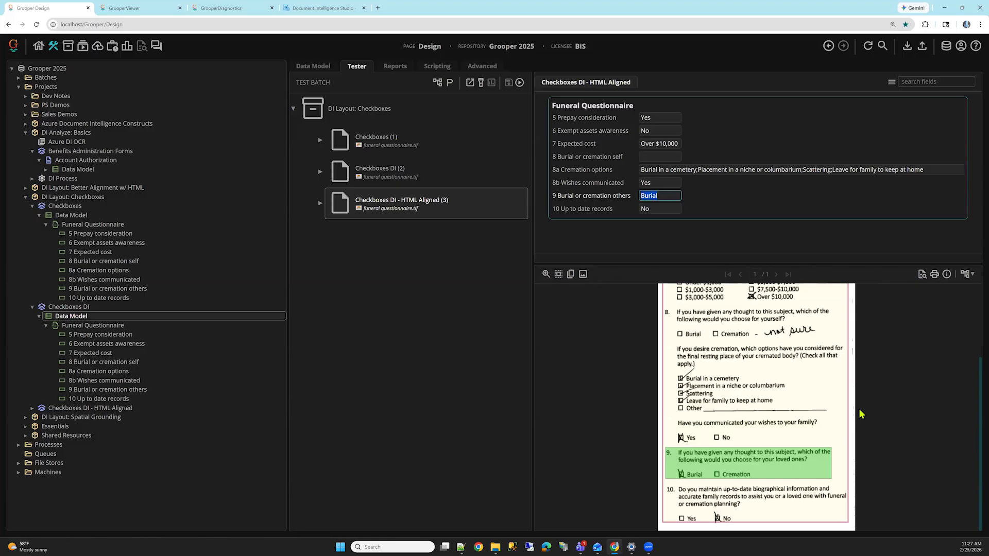
key("Tab")
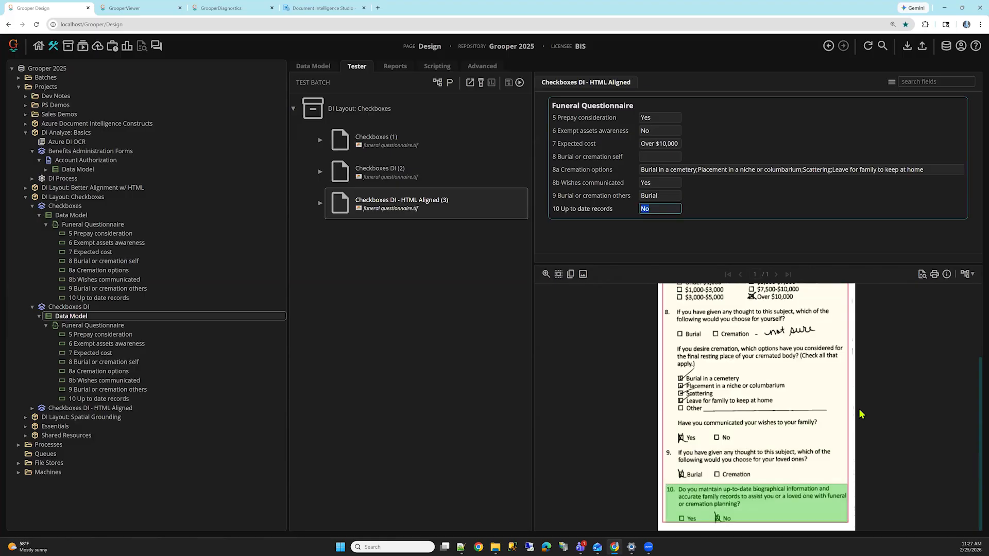
Step: Collapse the Checkboxes and Checkboxes DI data models in the tree, and review the Document Quoting and Alignment settings of Checkboxes DI's AI Extract
left_click(39, 315)
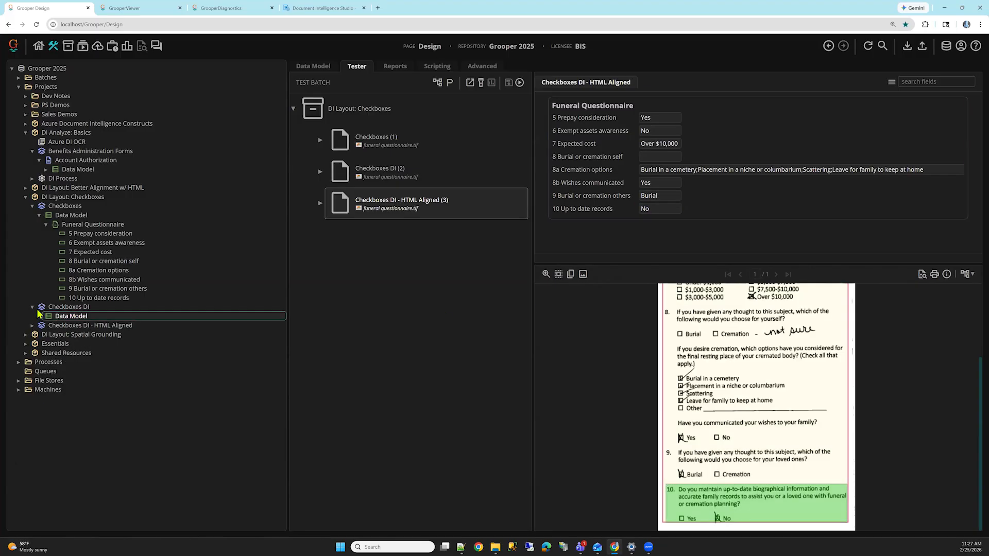
left_click(46, 225)
left_click(40, 216)
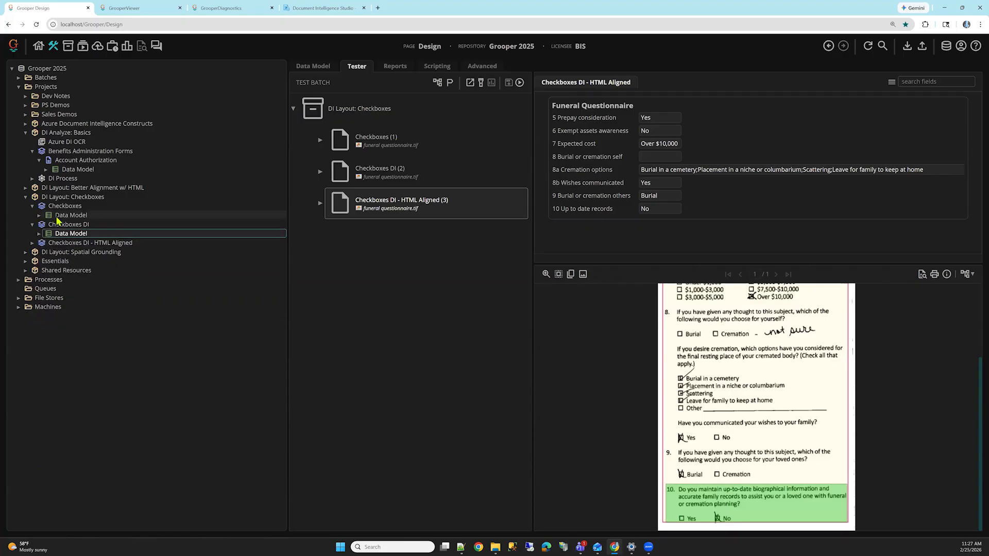
left_click(324, 67)
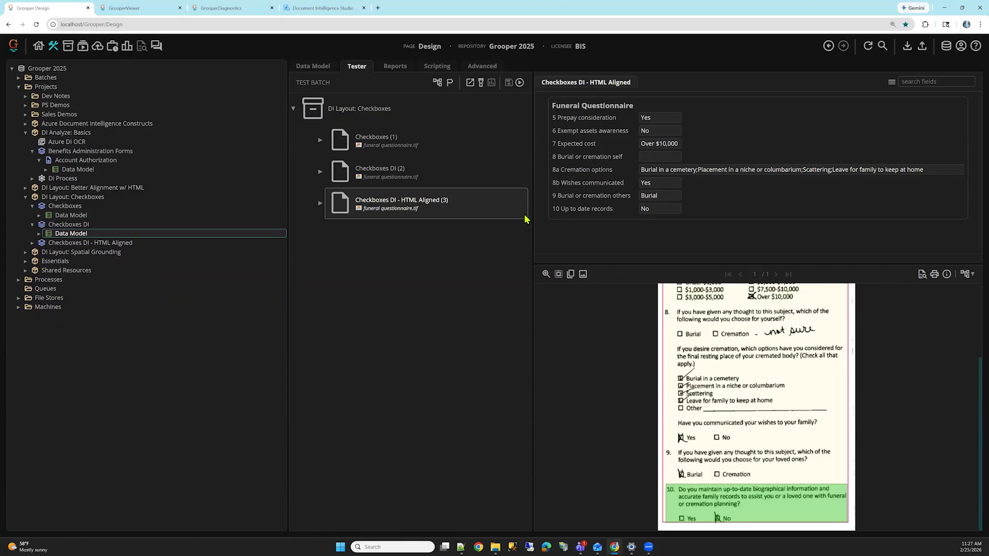
left_click(520, 230)
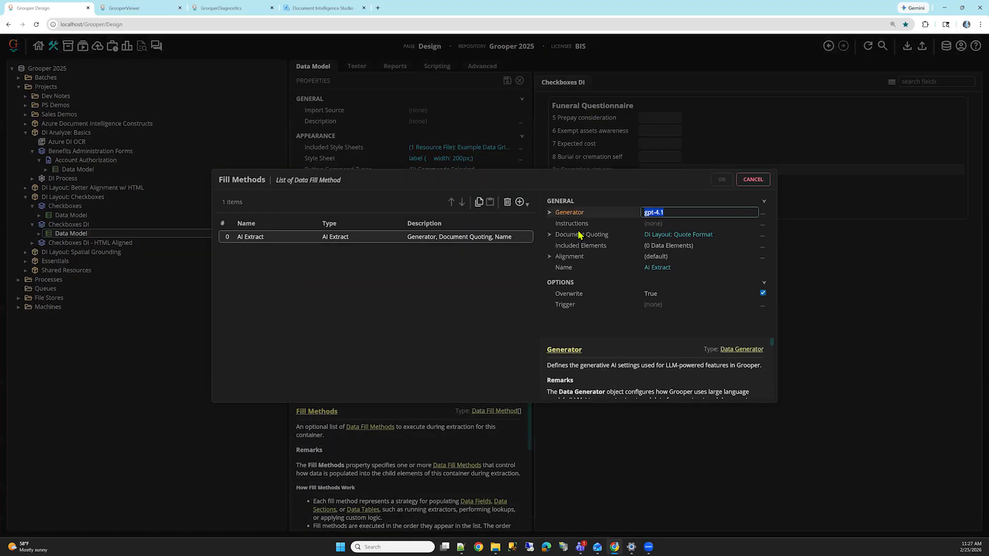
double_click(578, 237)
left_click(587, 257)
left_click(742, 181)
Step: Open the fill methods of the Checkboxes DI - HTML Aligned Data Model and examine AI Extract's Quote Format and expanded Alignment settings
left_click(32, 243)
left_click(70, 251)
left_click(520, 229)
double_click(581, 235)
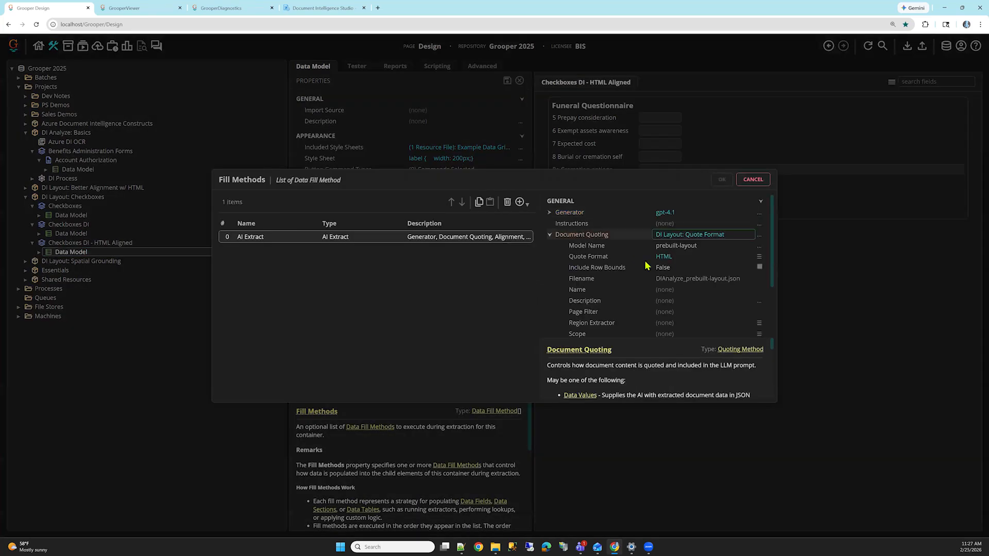
left_click(642, 261)
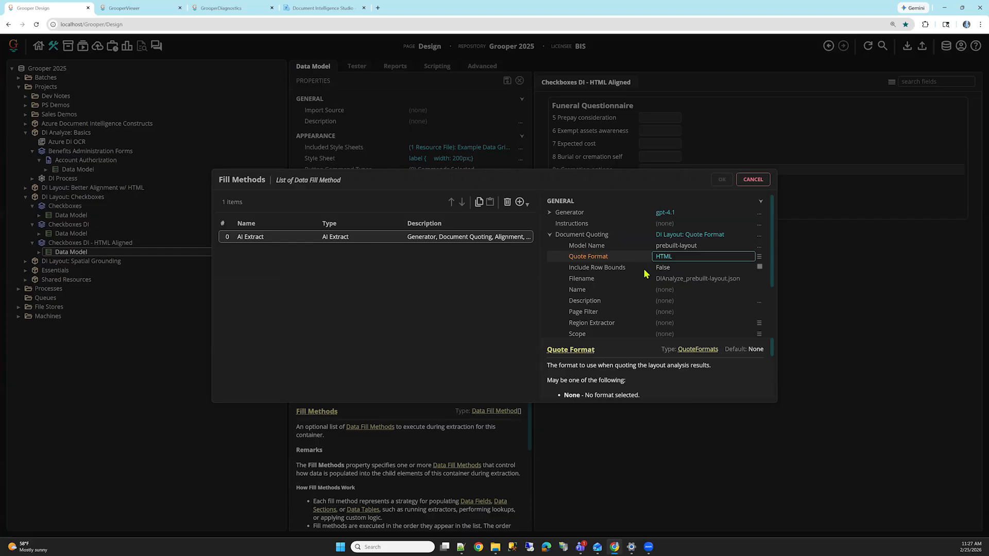
scroll(625, 297, "down", 3)
left_click(616, 283)
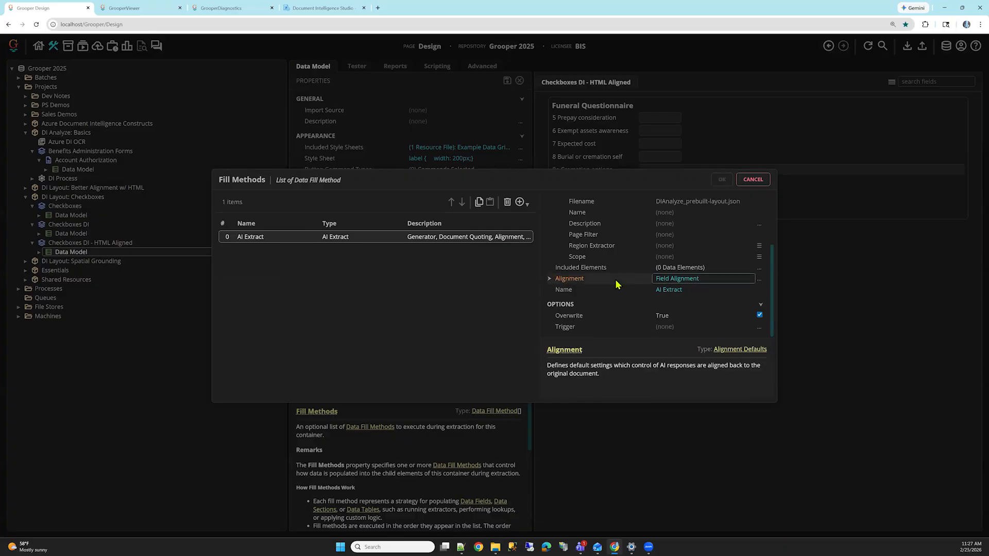
double_click(615, 279)
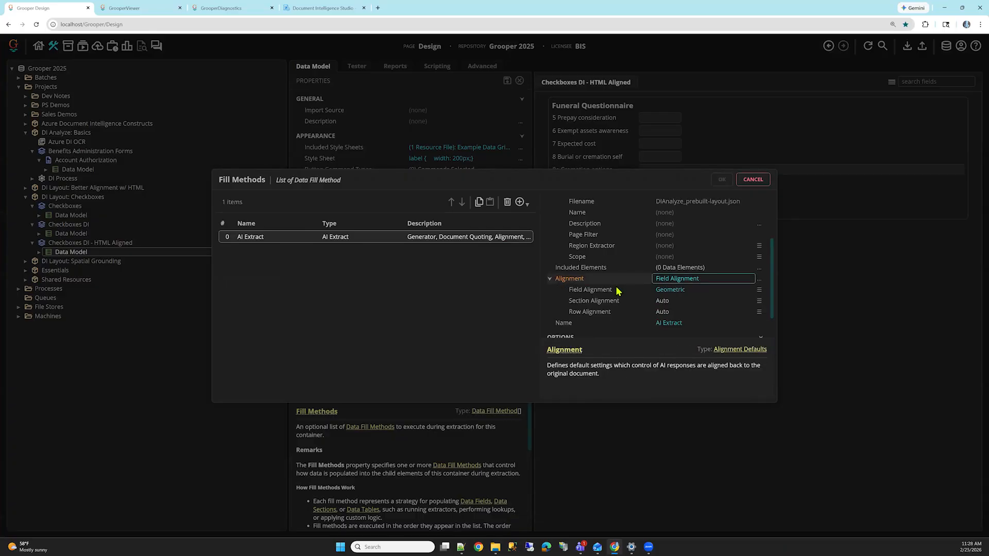
Step: Check AI Extract's Field Alignment setting, close the fill methods, and collapse the Checkboxes DI and Checkboxes content models in the tree
left_click(616, 290)
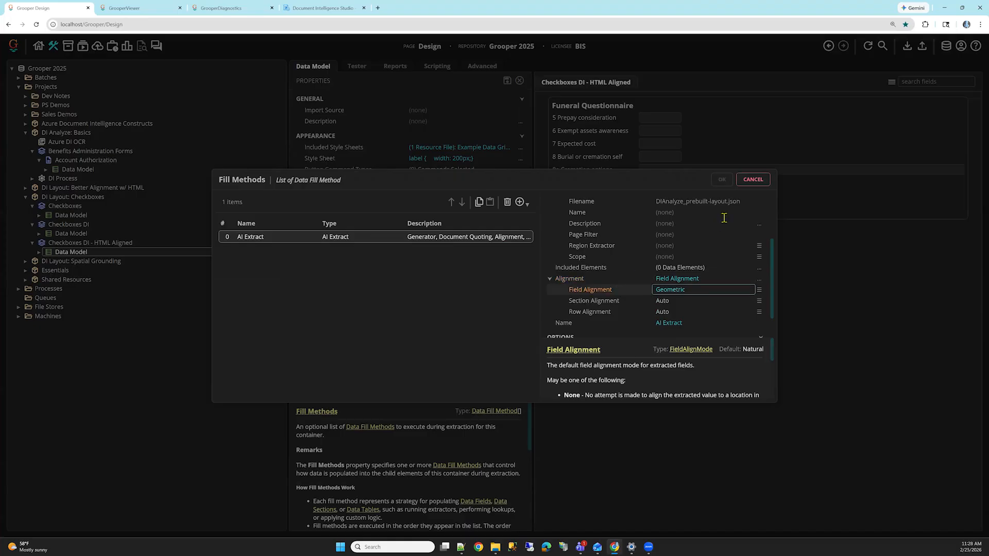
left_click(752, 180)
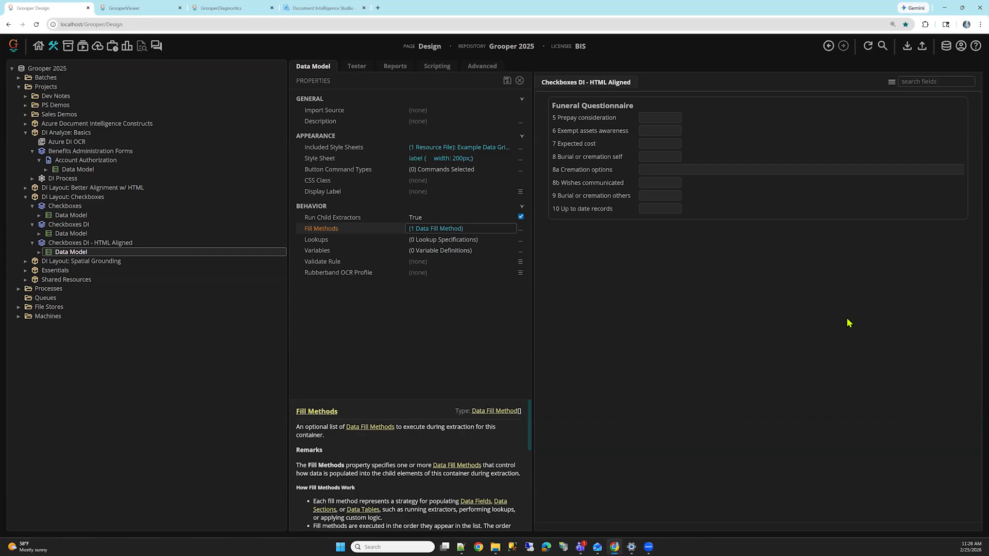
left_click(32, 224)
left_click(33, 206)
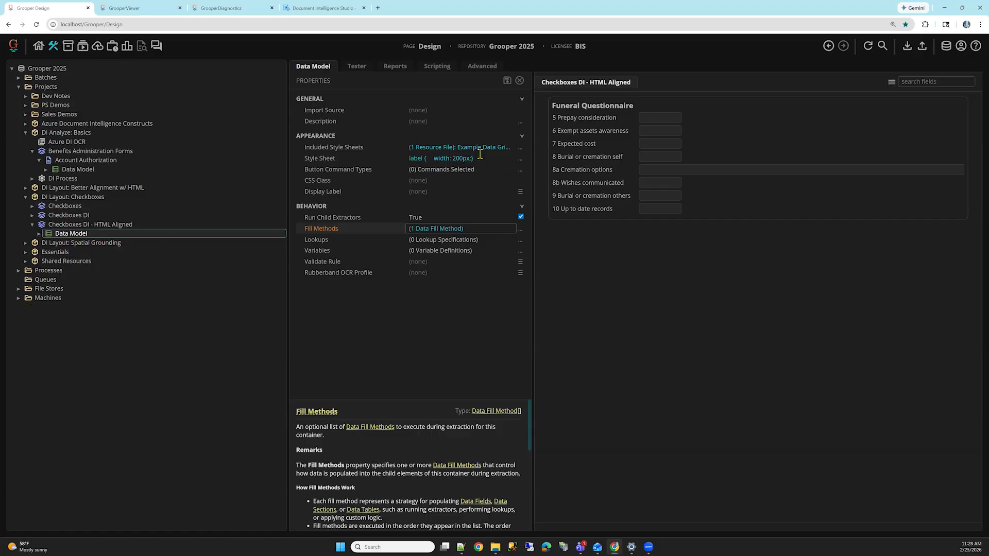
Step: Reopen the fill methods of the Checkboxes DI - HTML Aligned Data Model and expand AI Extract's Document Quoting to inspect its Quote Format
left_click(522, 234)
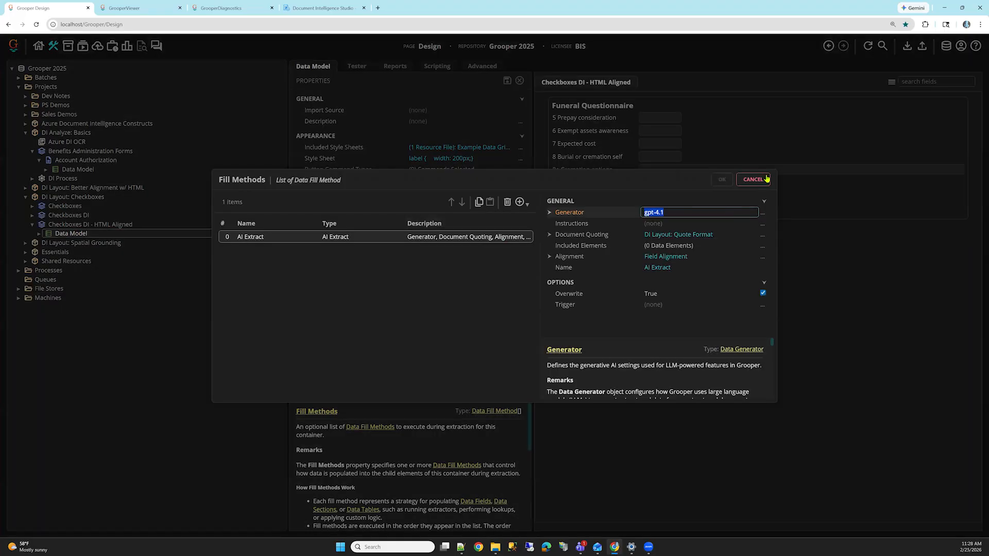
left_click(752, 179)
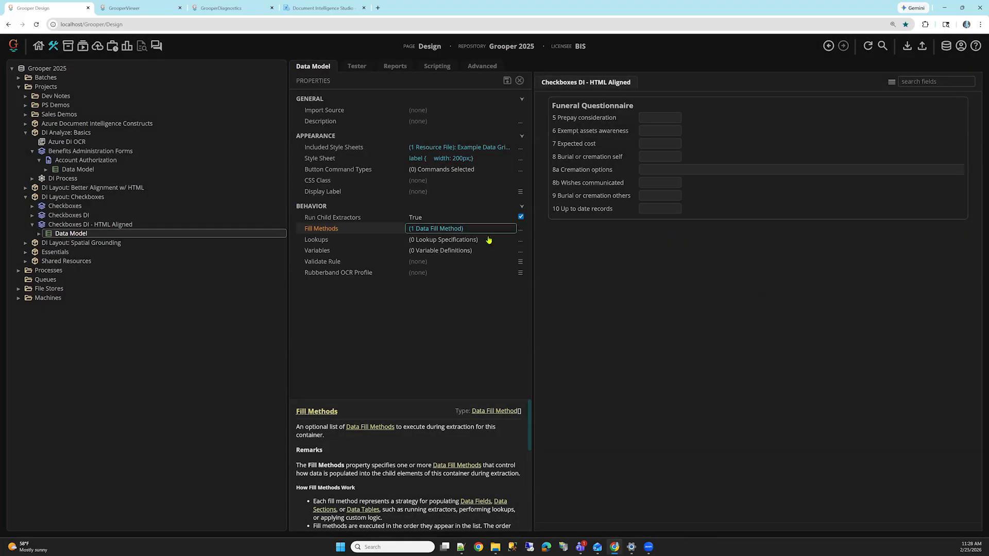
left_click(520, 232)
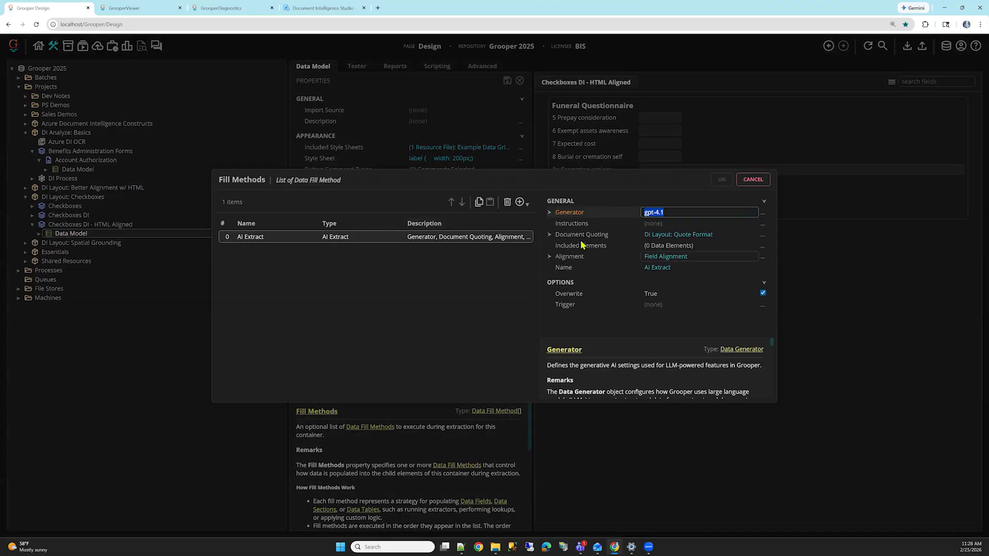
left_click(583, 244)
left_click(582, 236)
left_click(582, 242)
left_click(583, 237)
left_click(609, 260)
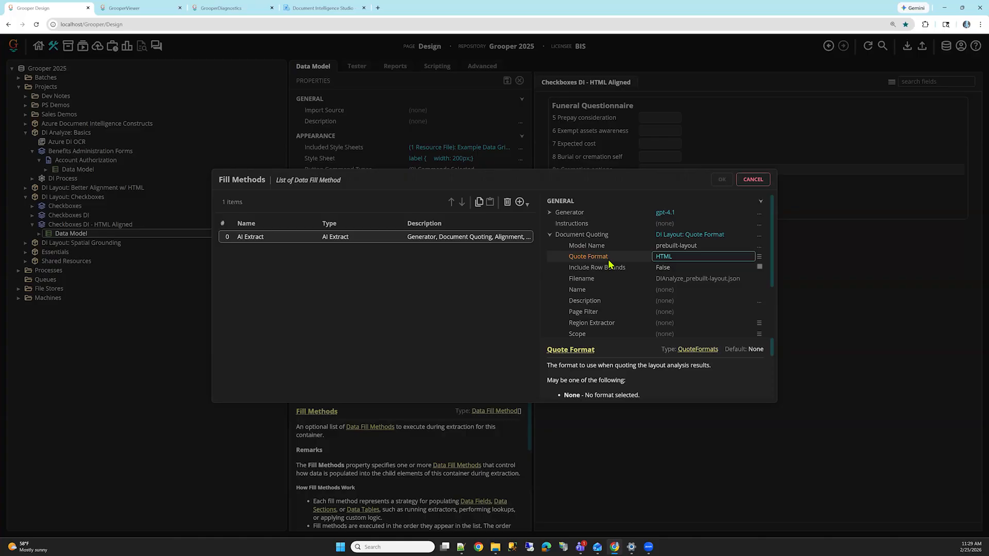
Step: Try Markdown as AI Extract's Quote Format, switch it back to HTML, and discard the fill method changes
left_click(759, 257)
left_click(707, 278)
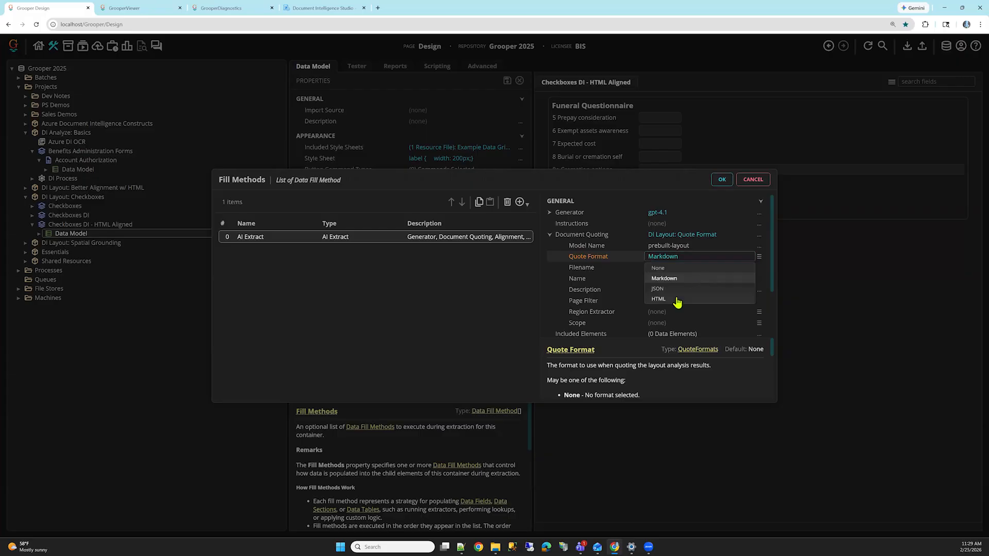
left_click(677, 299)
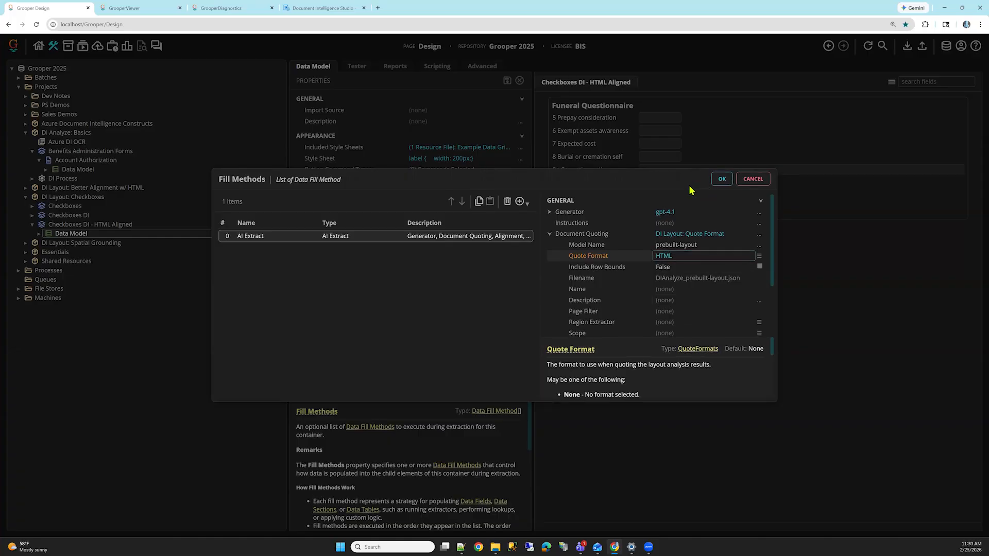
left_click(754, 180)
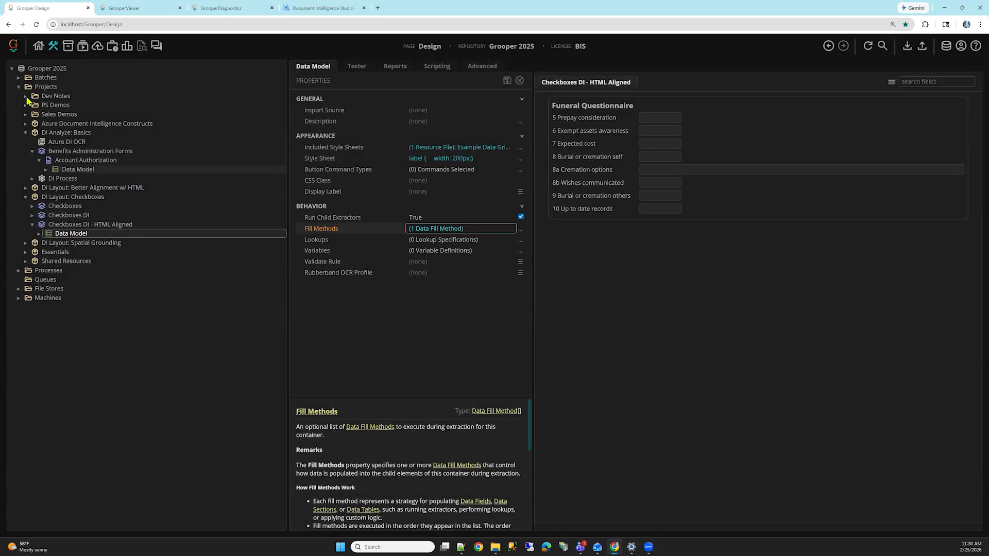
Step: Open the DI Analyze step of DI Process and go to the page of Checkboxes DI - HTML Aligned (3) from its test batch
left_click(32, 178)
left_click(93, 206)
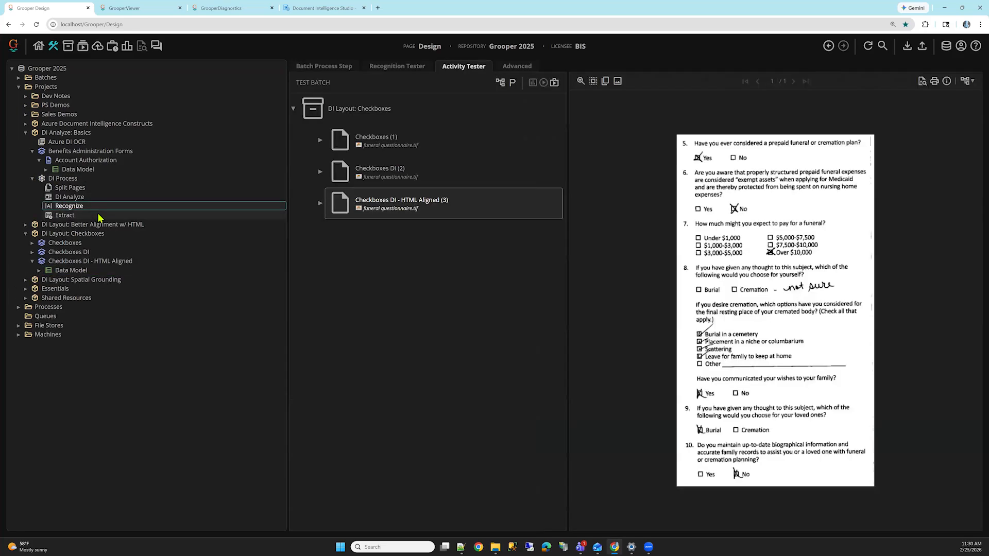
left_click(94, 197)
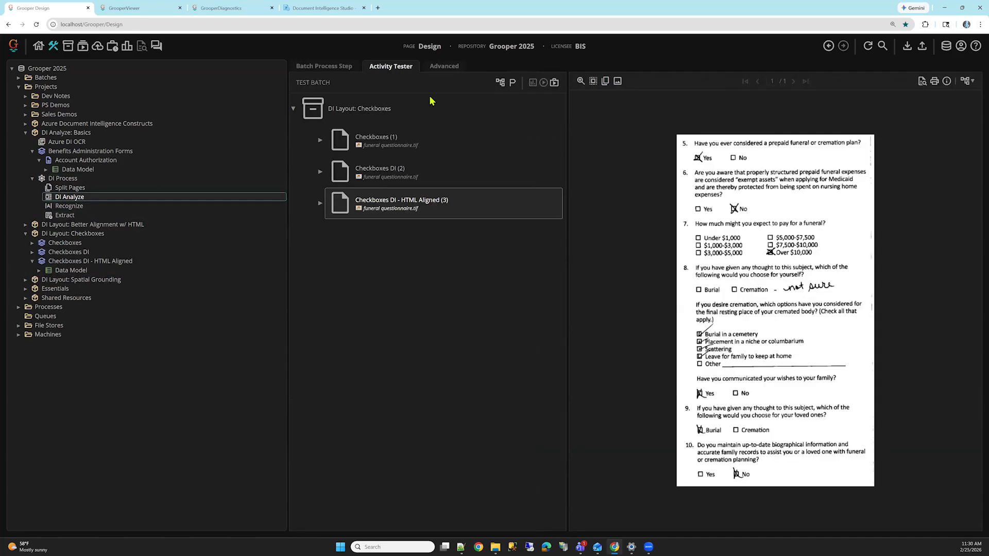
left_click(321, 204)
left_click(372, 242)
left_click(513, 83)
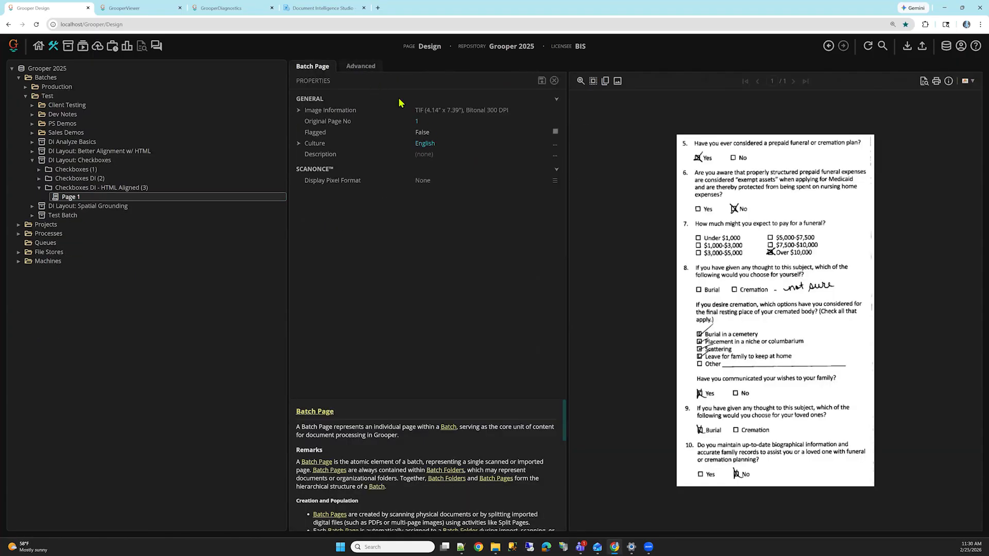
Step: Show Page 1's stored files and check the Grooper.Layout.json and DIAnalyze_prebuilt-layout.json entries
left_click(360, 66)
left_click(644, 151)
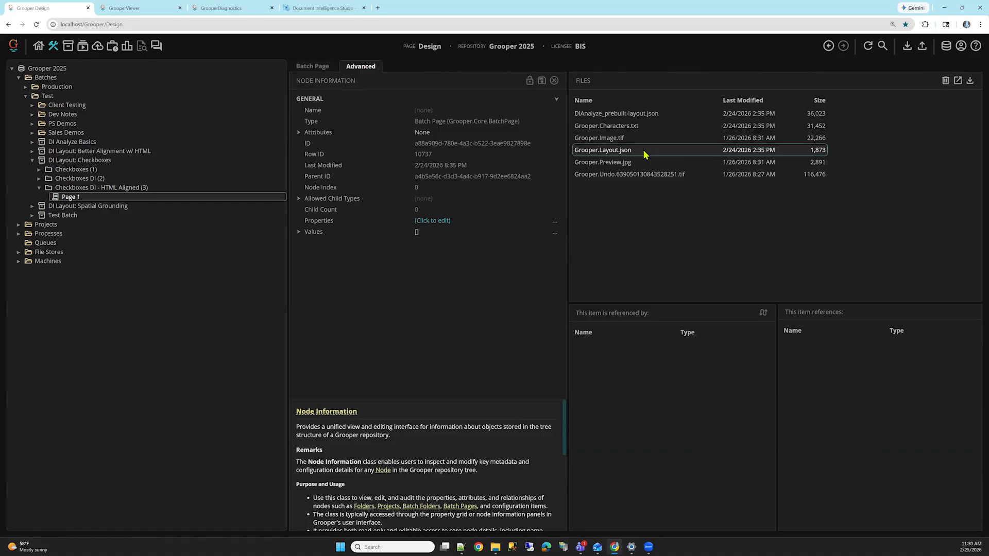
left_click(664, 117)
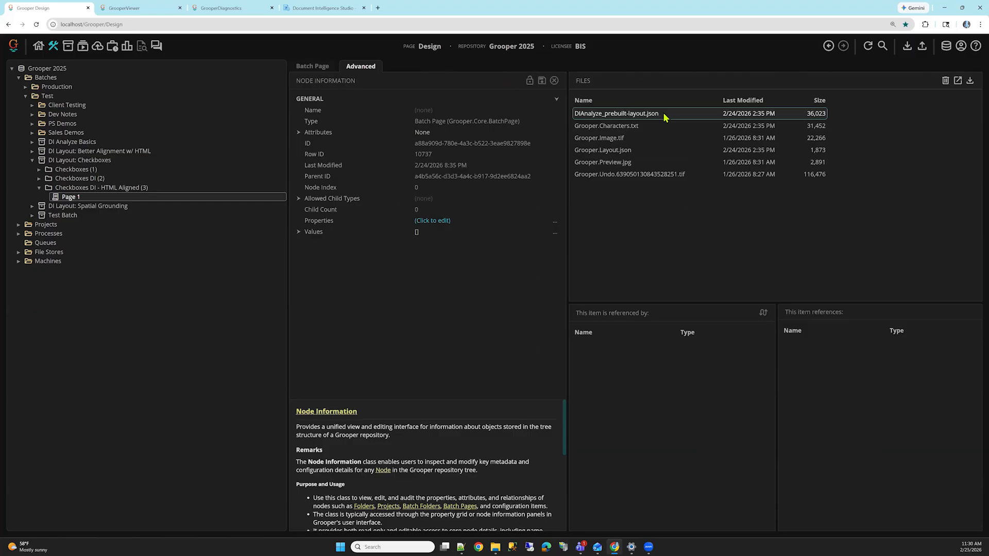
left_click(658, 153)
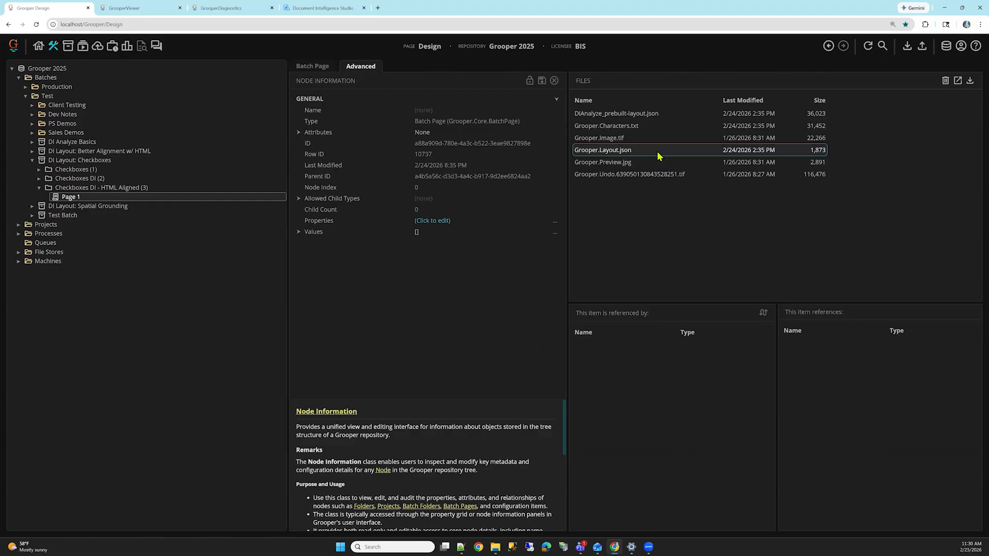
Step: Expand the Projects folder and the DI Analyze: Basics project in the tree to review the steps of DI Process
left_click(19, 225)
left_click(25, 270)
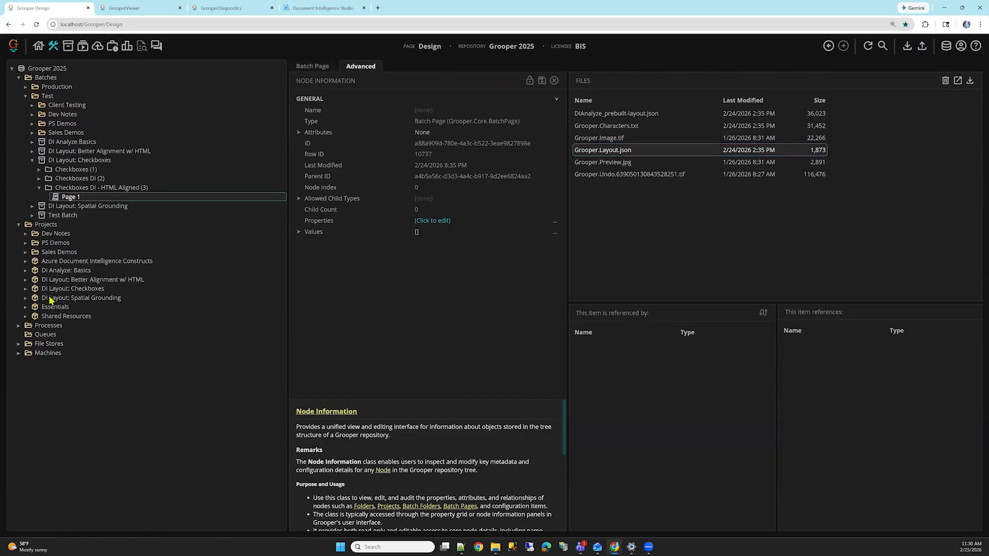
left_click(210, 327)
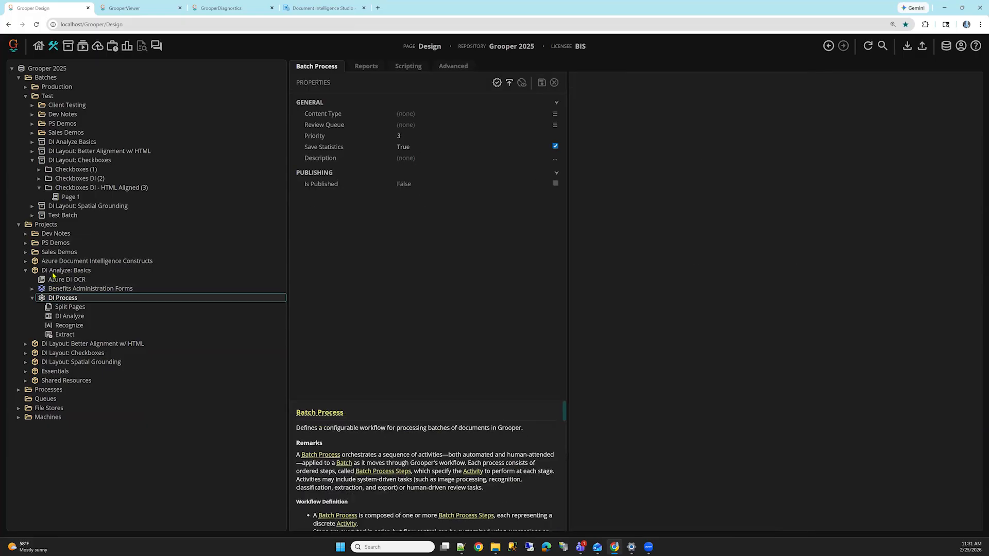
Step: Collapse the DI Analyze: Basics project and DI Layout: Checkboxes batch, and open the Leases DI - HTML Aligned Data Model under DI Layout: Spatial Grounding
left_click(26, 270)
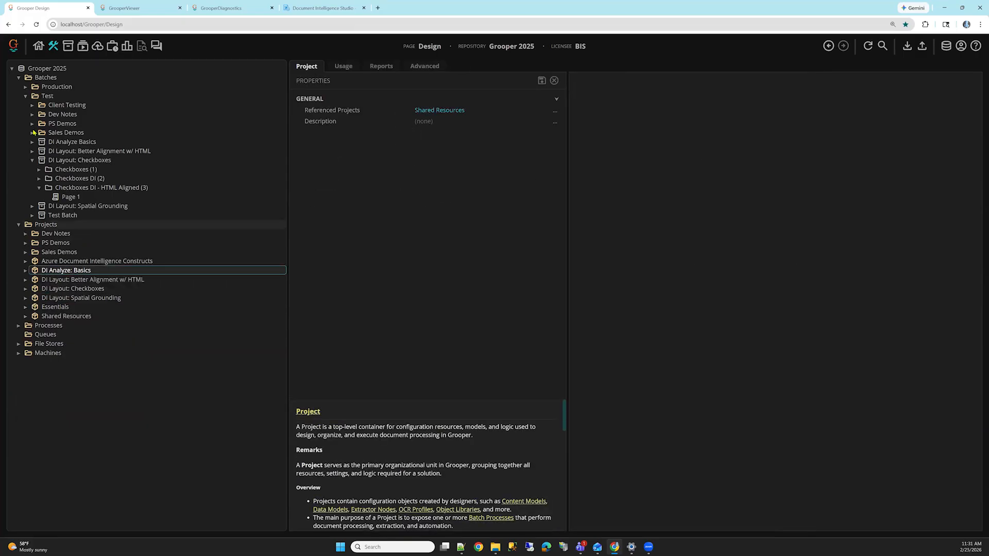
left_click(32, 160)
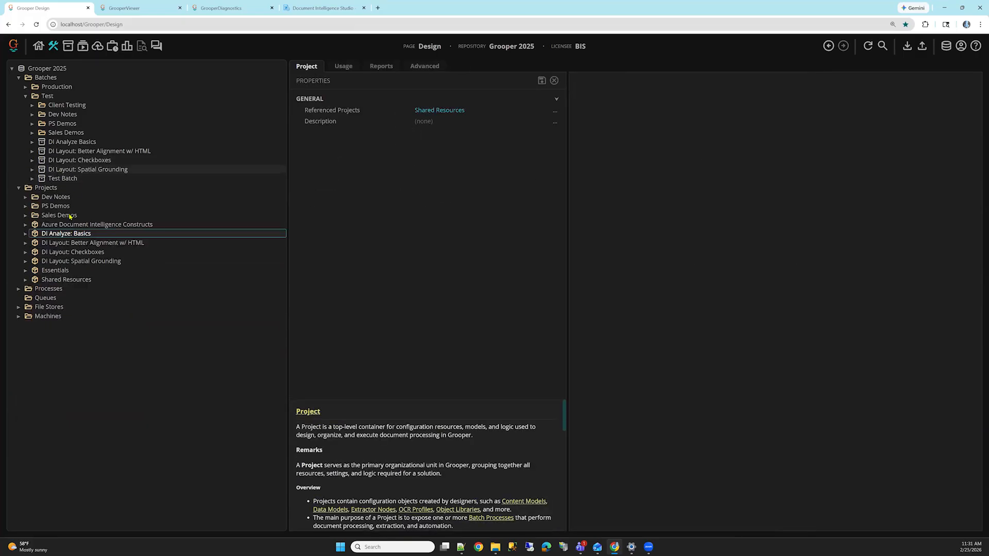
left_click(61, 270)
double_click(51, 261)
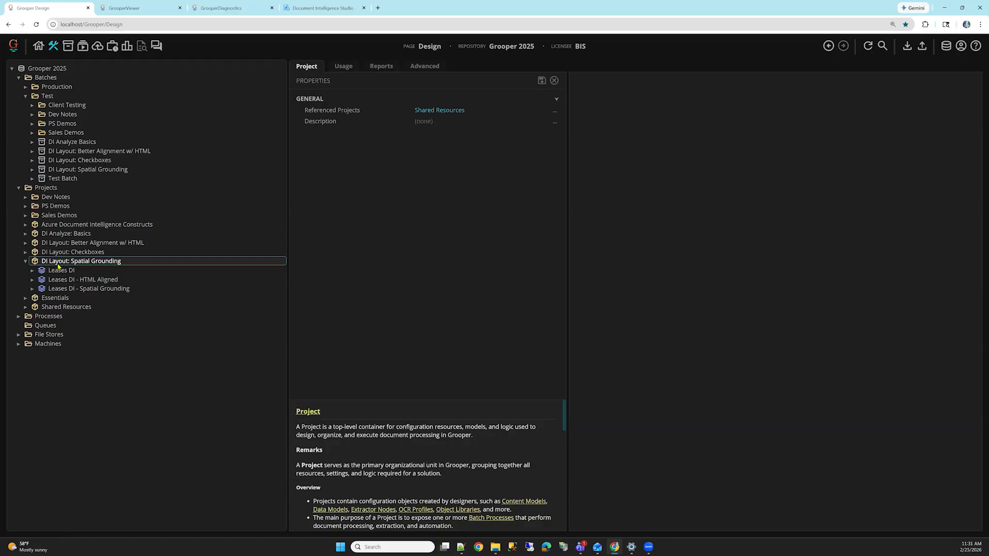
left_click(32, 280)
left_click(71, 289)
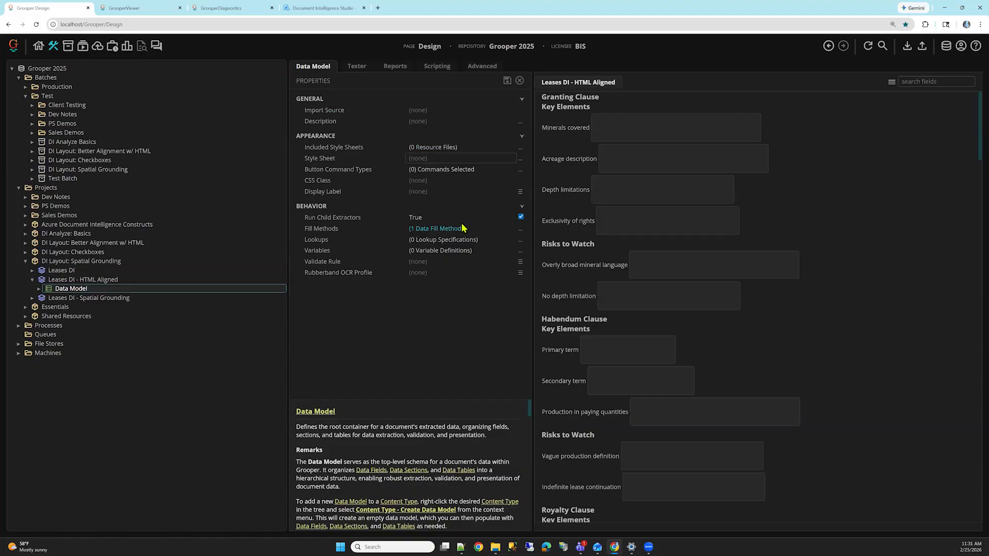
Step: Review AI Extract's Document Quoting and Alignment settings in the fill methods of the Leases DI - HTML Aligned Data Model, and close them
left_click(462, 228)
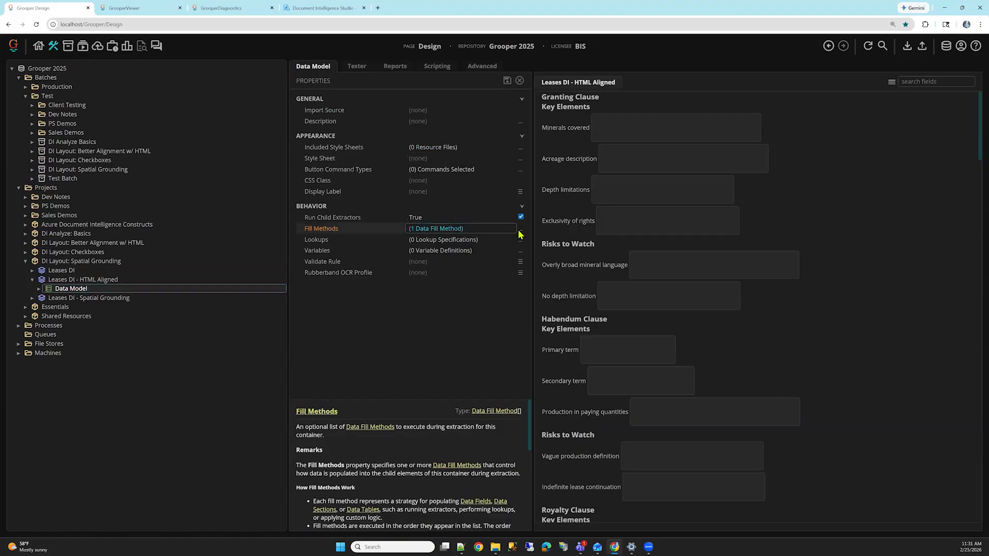
left_click(520, 230)
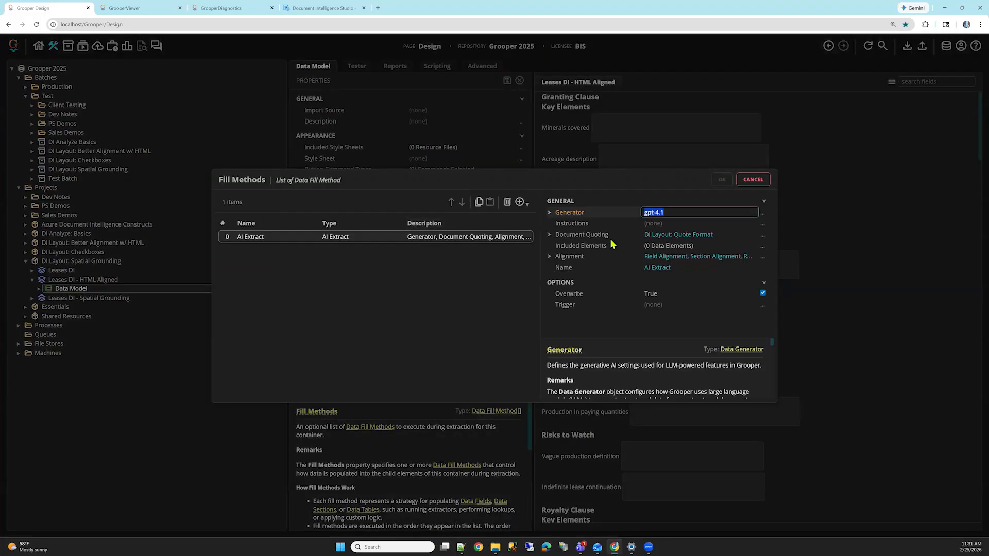
left_click(603, 235)
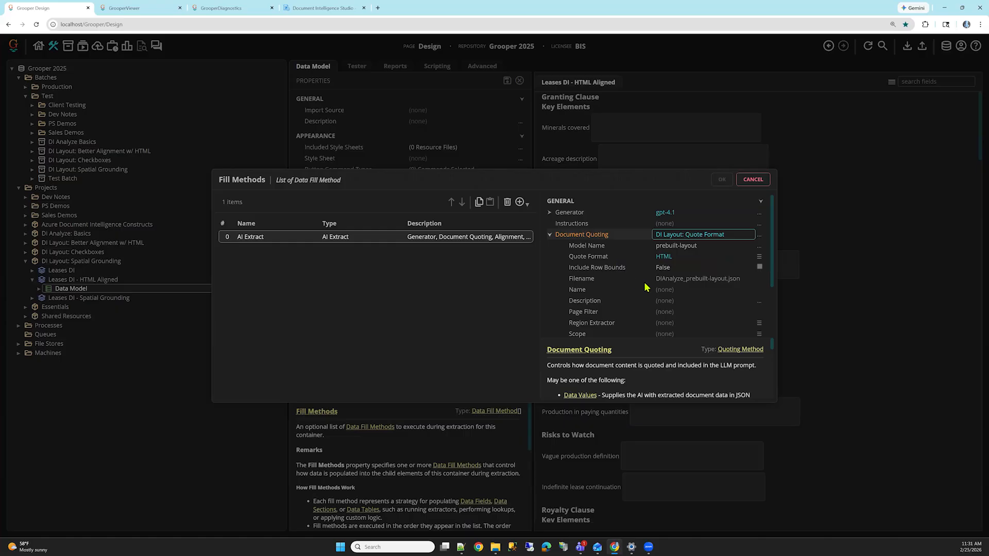
scroll(634, 288, "down", 3)
left_click(626, 284)
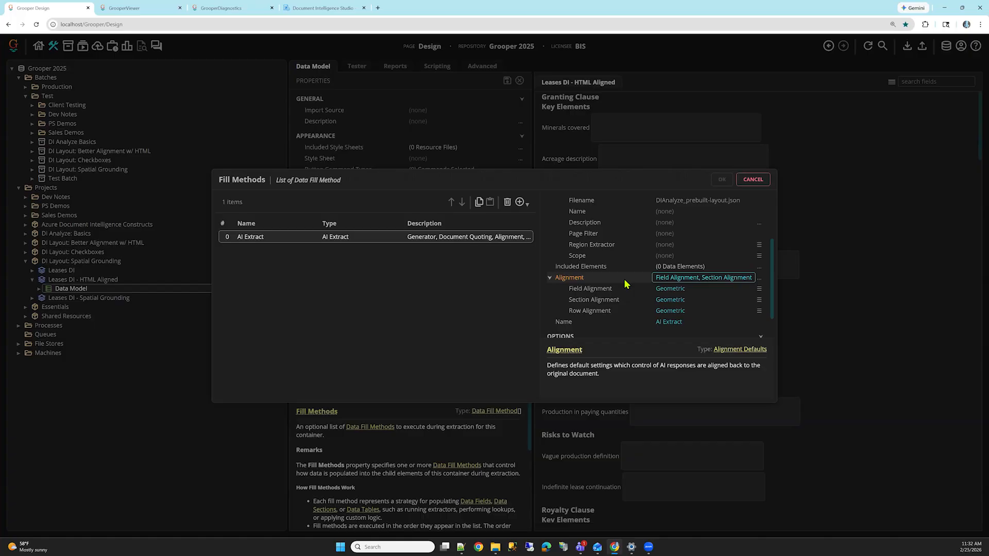
left_click(766, 179)
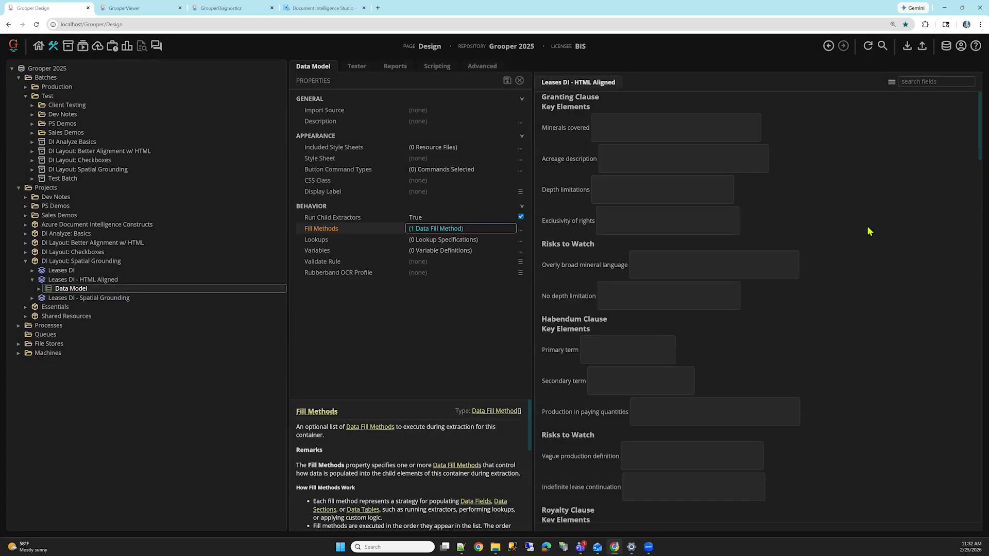
Step: Select the Leases DI - Spatial Grounding Data Model and open its list of fill methods
left_click(77, 299)
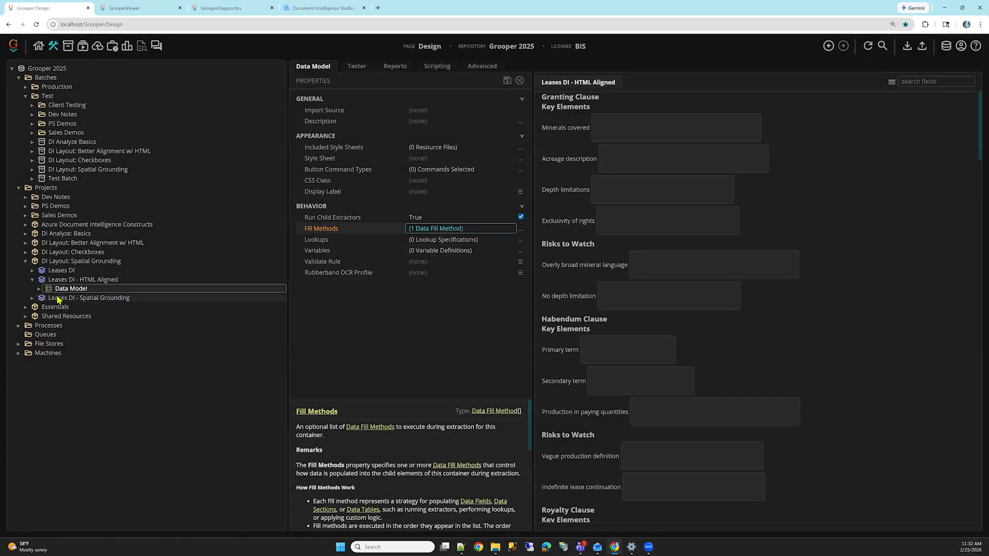
left_click(33, 299)
left_click(71, 307)
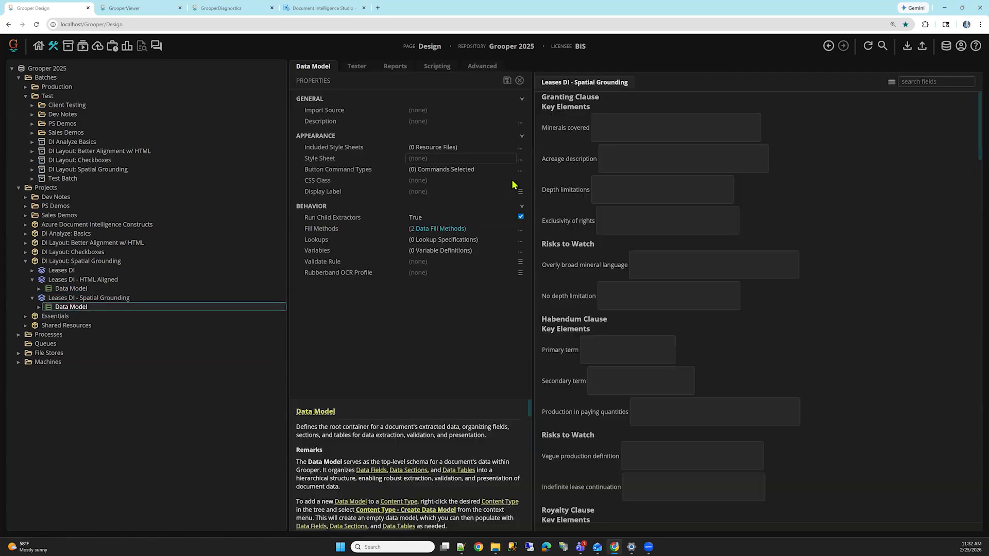
left_click(518, 232)
left_click(519, 231)
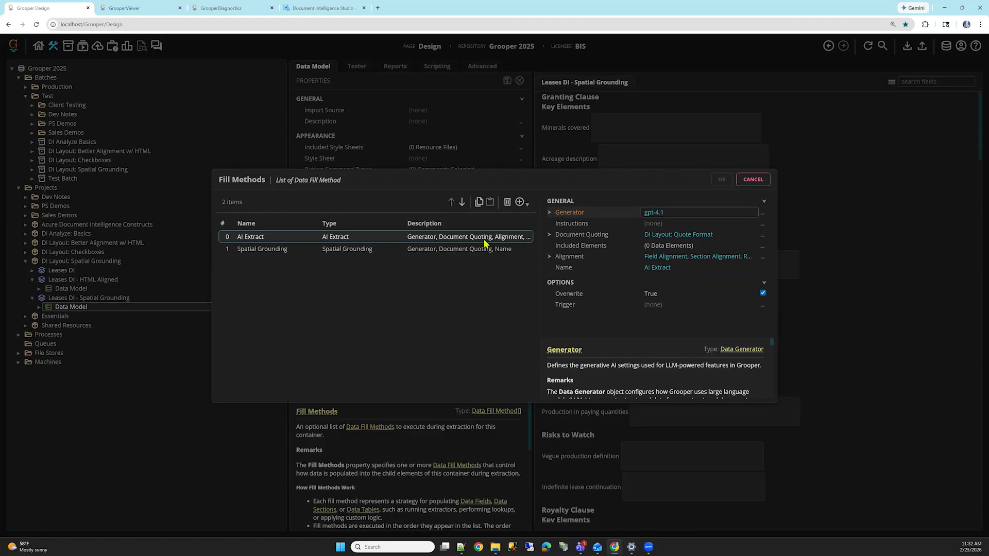
Step: Inspect the Quote Format and the field, section and row alignment settings of AI Extract in the Leases DI - Spatial Grounding fill methods
double_click(580, 235)
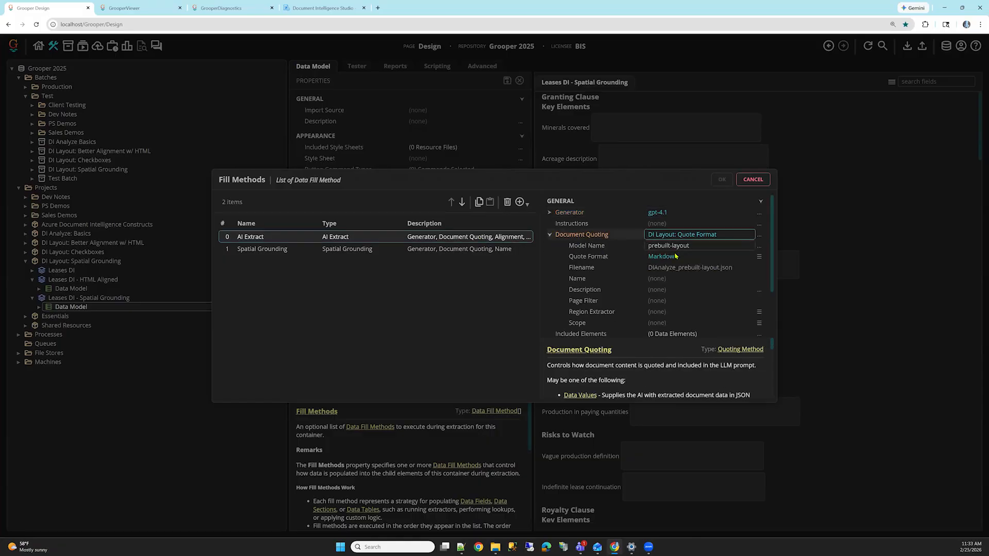
left_click(670, 256)
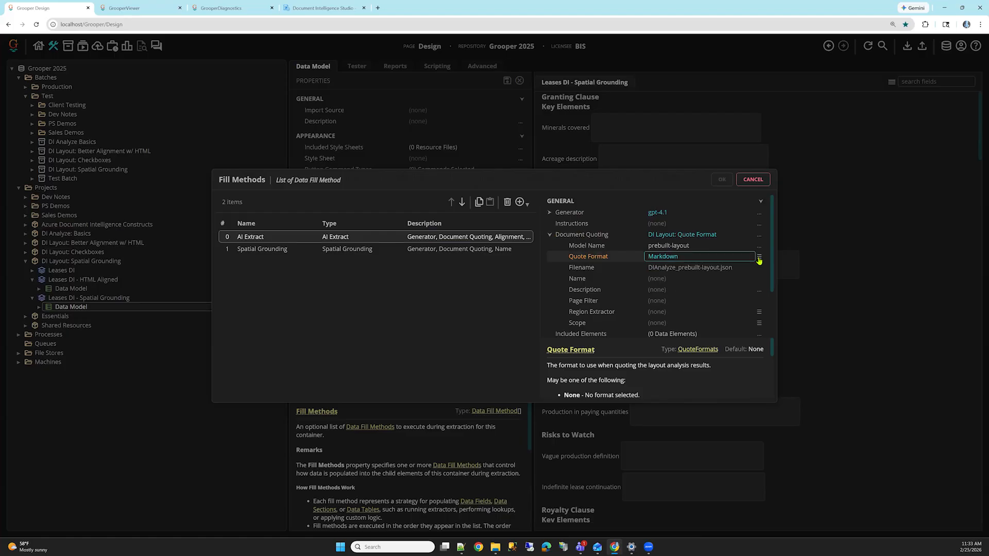
scroll(702, 266, "down", 2)
double_click(583, 279)
left_click(634, 292)
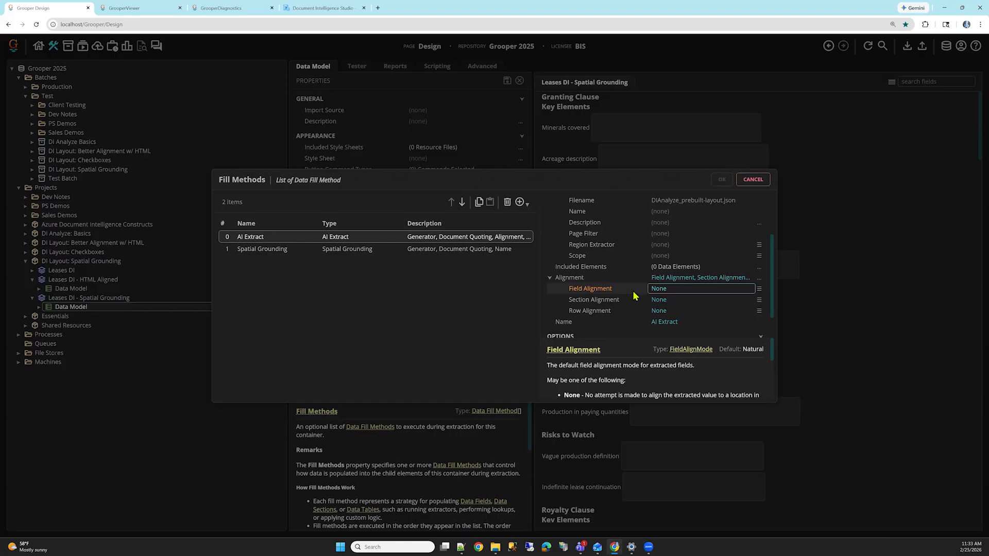
left_click(617, 281)
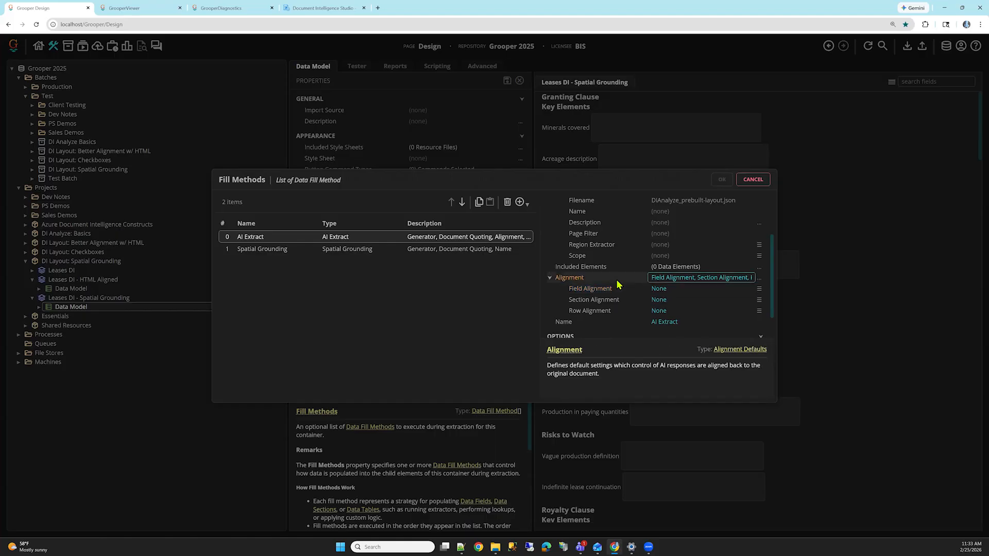
Step: Select the Spatial Grounding fill method and expand its Document Quoting to check the Quote Format
left_click(435, 251)
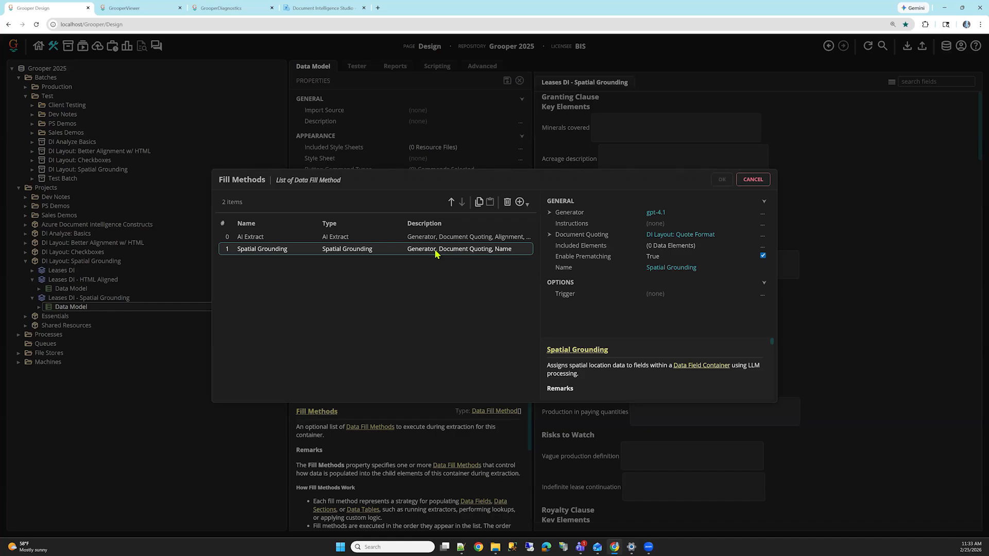
double_click(644, 237)
left_click(669, 258)
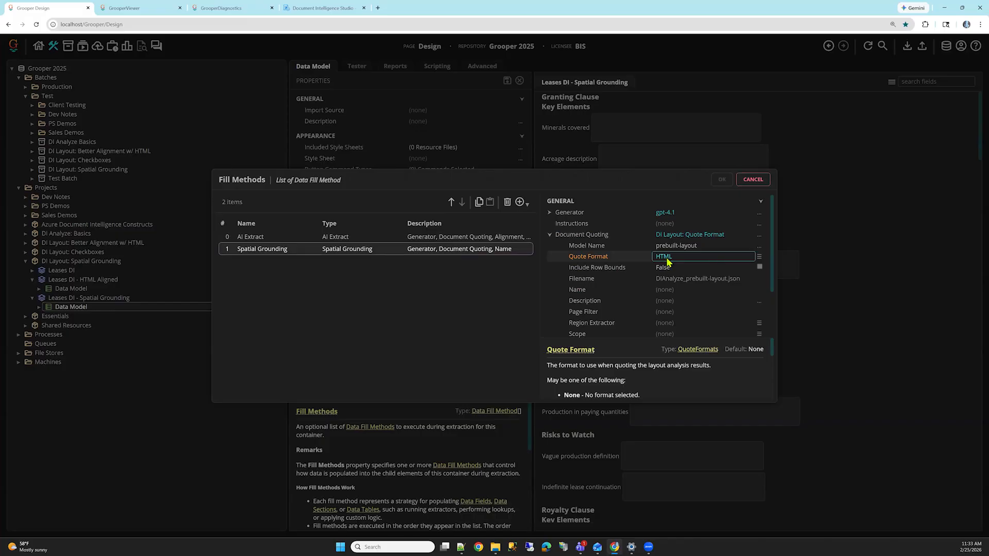
Step: Review the remaining Spatial Grounding settings, including Included Elements and Enable Prematching, and close the list of fill methods
scroll(666, 257, "down", 1)
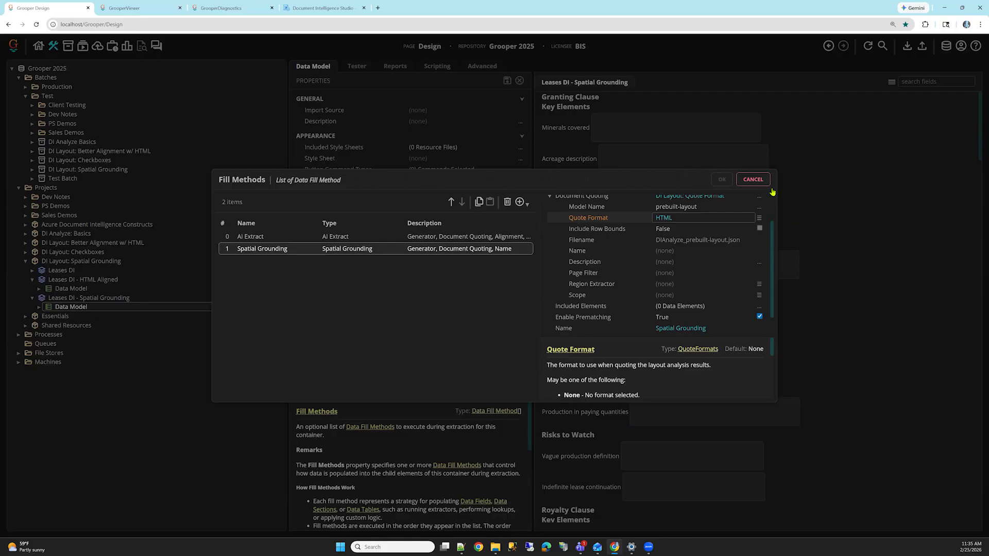
key("Escape")
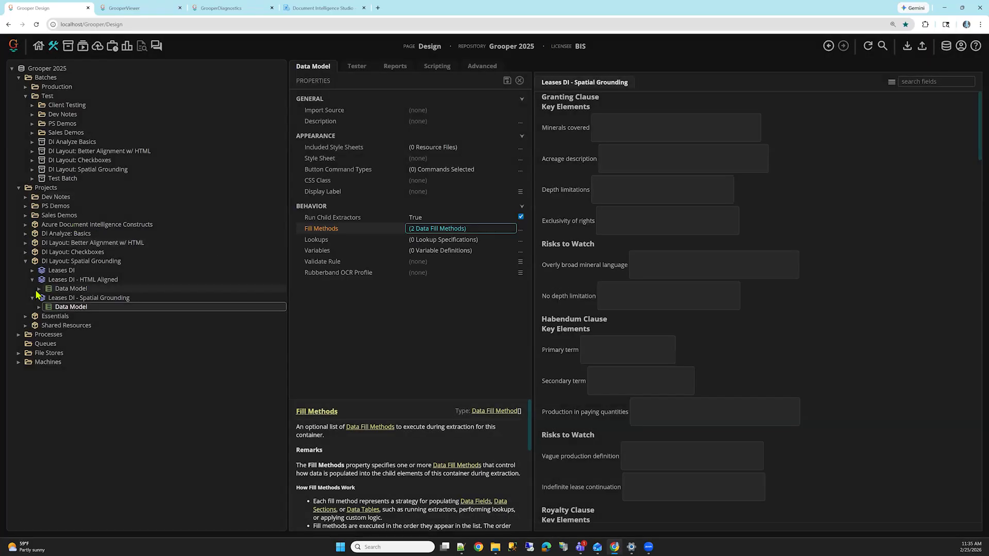
Step: Open the DI Analyze step of DI Process in the DI Analyze: Basics project and inspect its Content Format and available Scope options
left_click(26, 234)
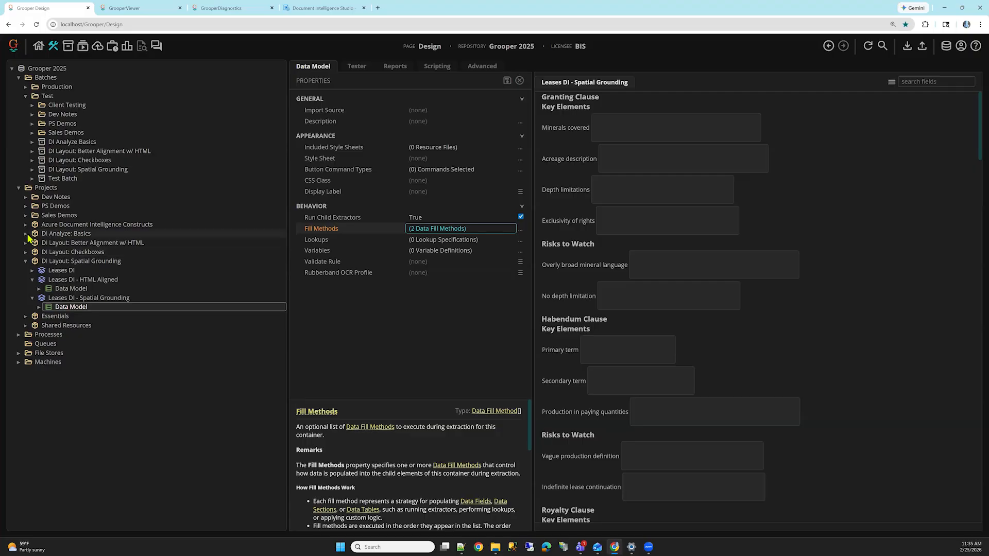
left_click(69, 280)
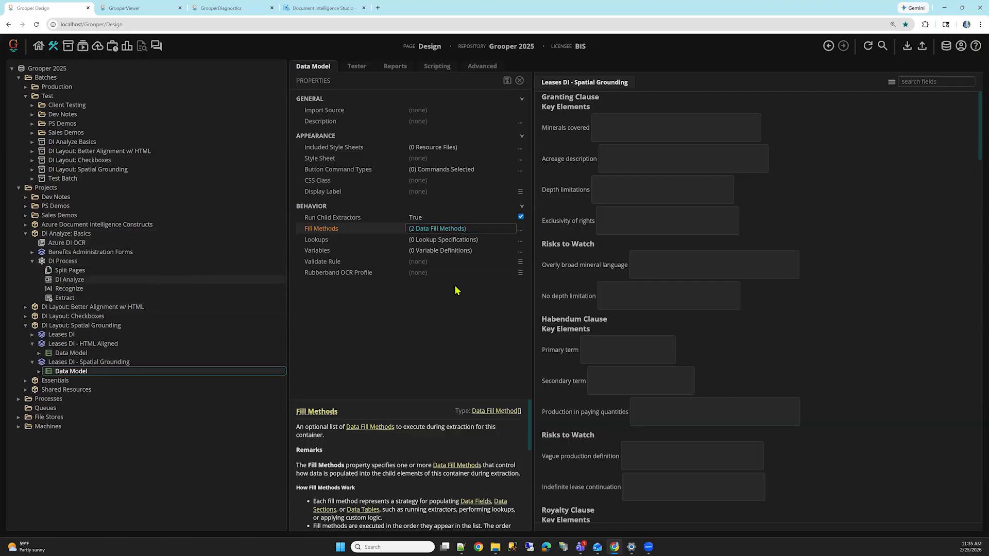
left_click(633, 144)
left_click(400, 123)
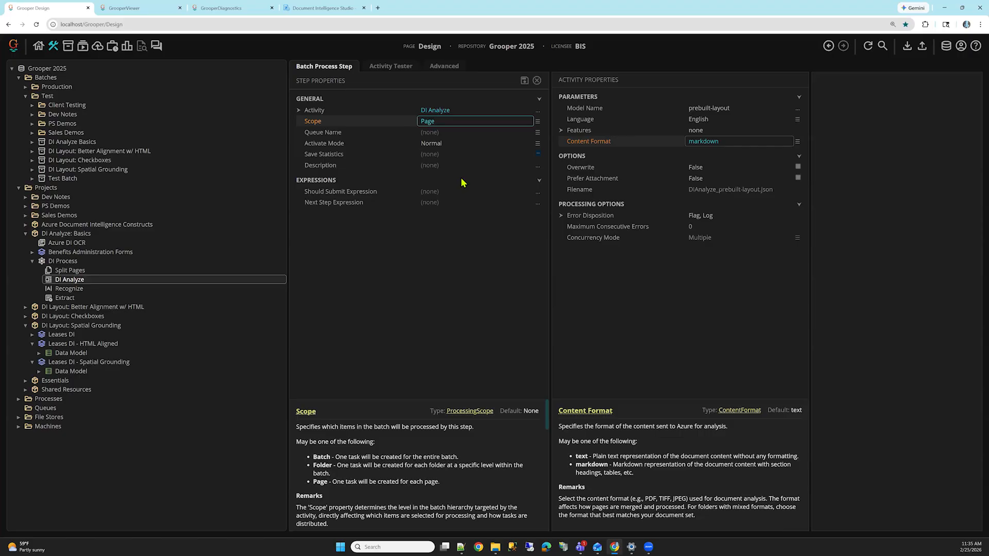
left_click(537, 123)
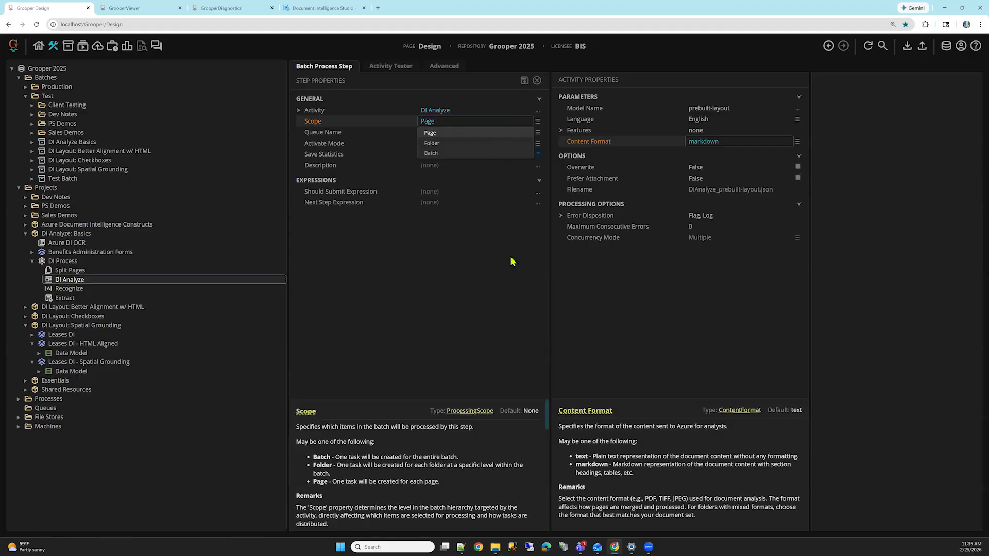
left_click(508, 288)
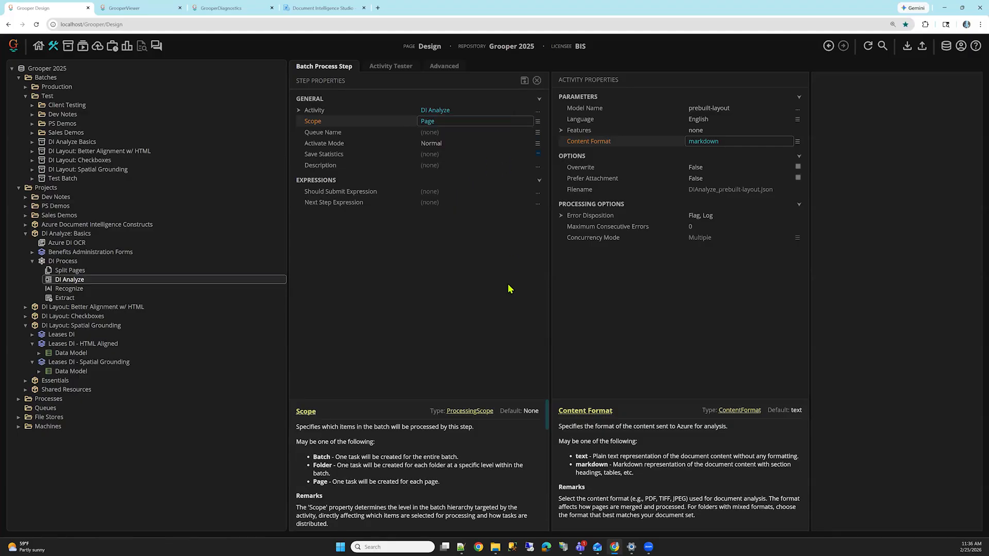